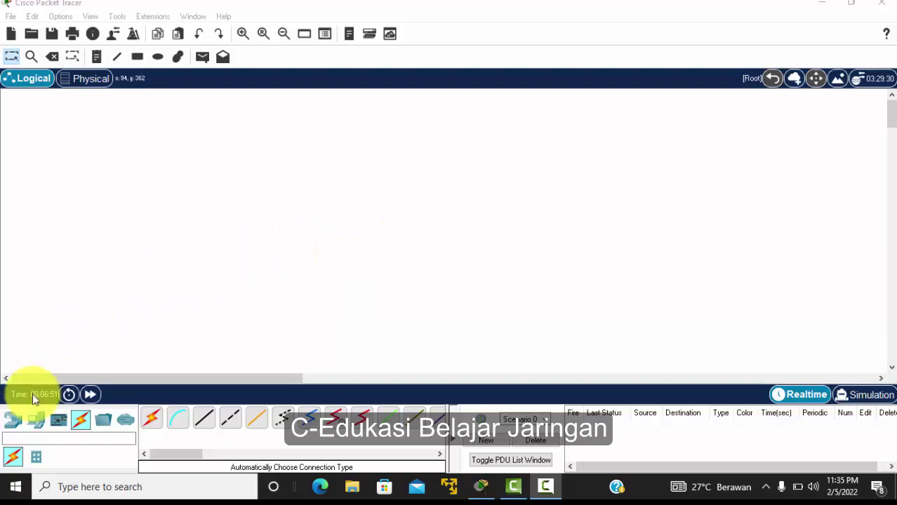
Place an 1841 router in the upper middle of the workspace and a 2960 switch below it.
{"action": "left_click", "coordinate": [14, 421]}
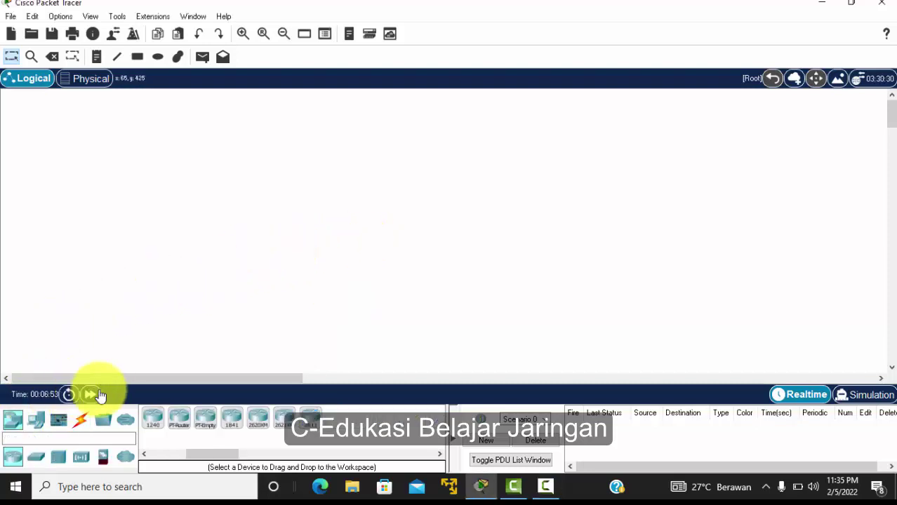
{"action": "left_click", "coordinate": [233, 421]}
{"action": "left_click", "coordinate": [315, 155]}
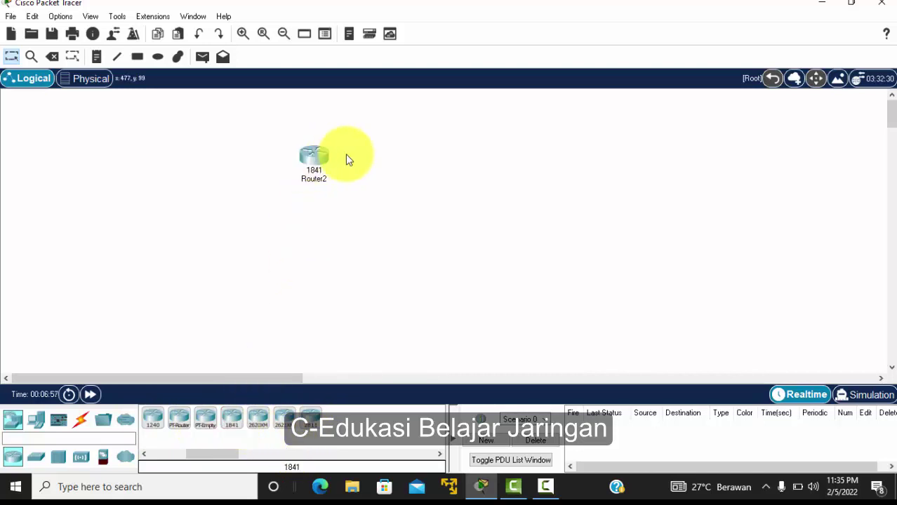
{"action": "left_click", "coordinate": [36, 459]}
{"action": "left_click", "coordinate": [152, 418]}
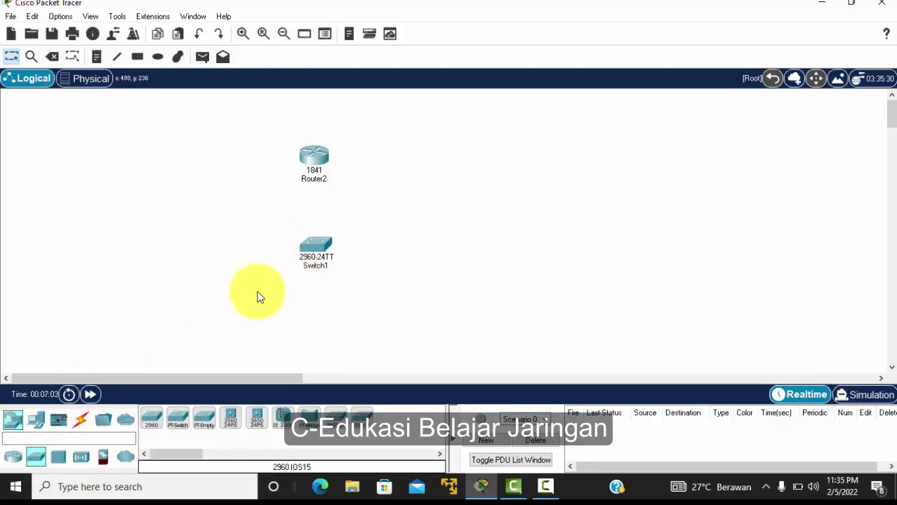
Place ten PCs around the switch: two to its lower left and eight in an arc from its lower right up to its upper right.
{"action": "left_click", "coordinate": [36, 421]}
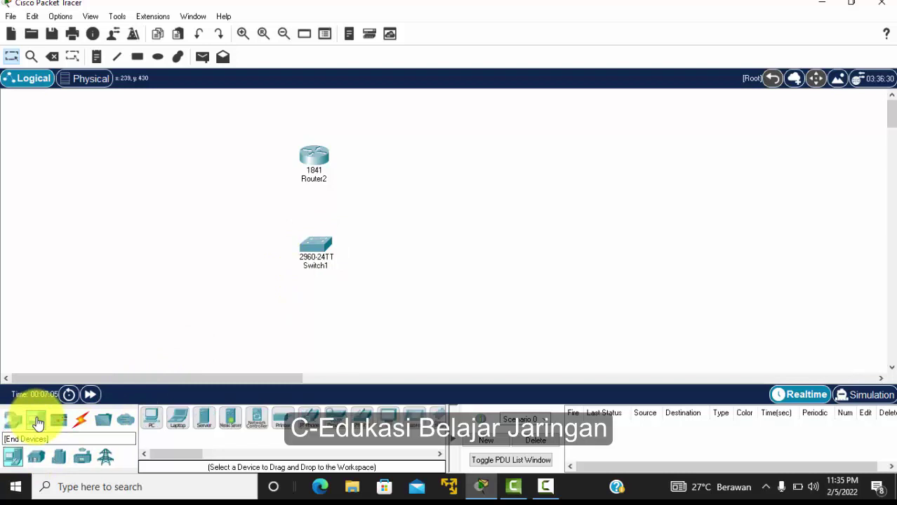
{"action": "left_click", "coordinate": [153, 421]}
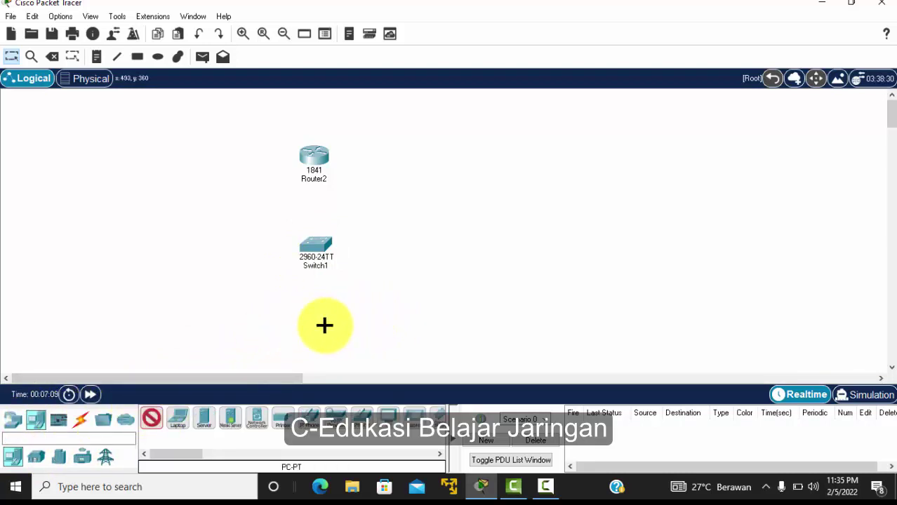
{"action": "left_click", "coordinate": [400, 317]}
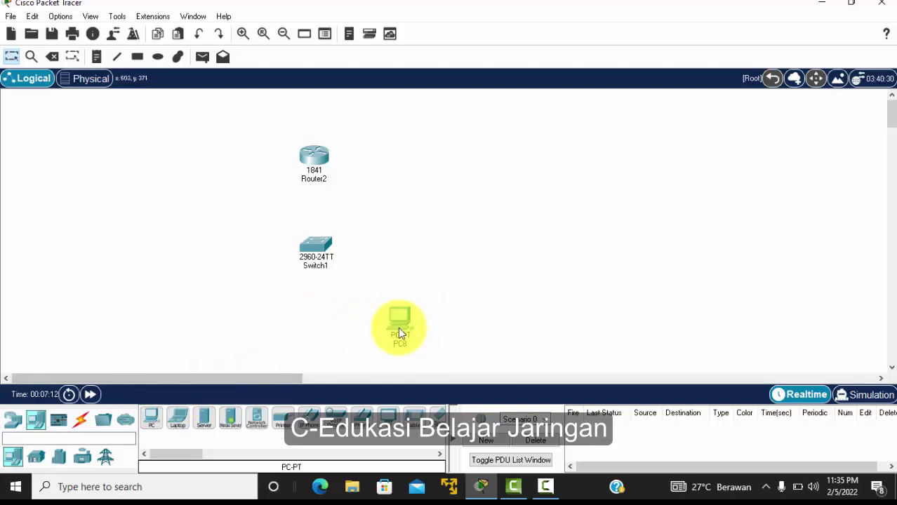
{"action": "left_click", "coordinate": [153, 419]}
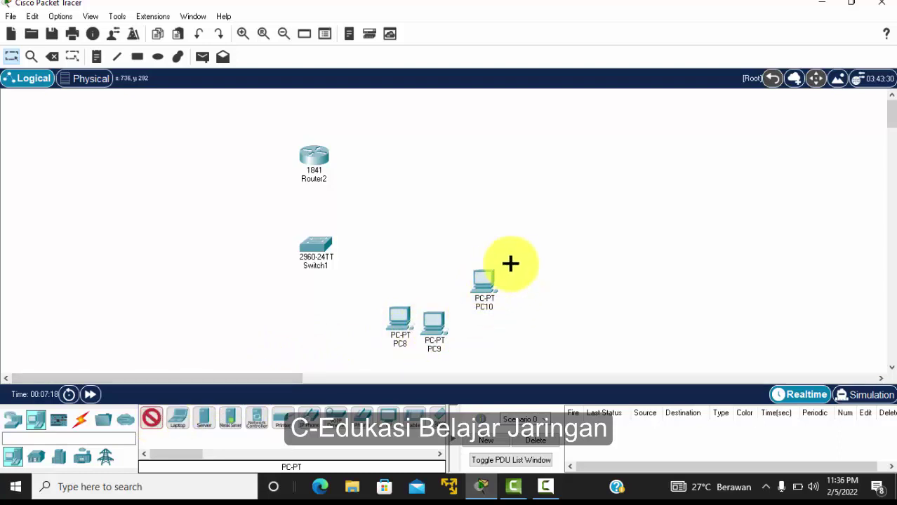
{"action": "left_click", "coordinate": [512, 200]}
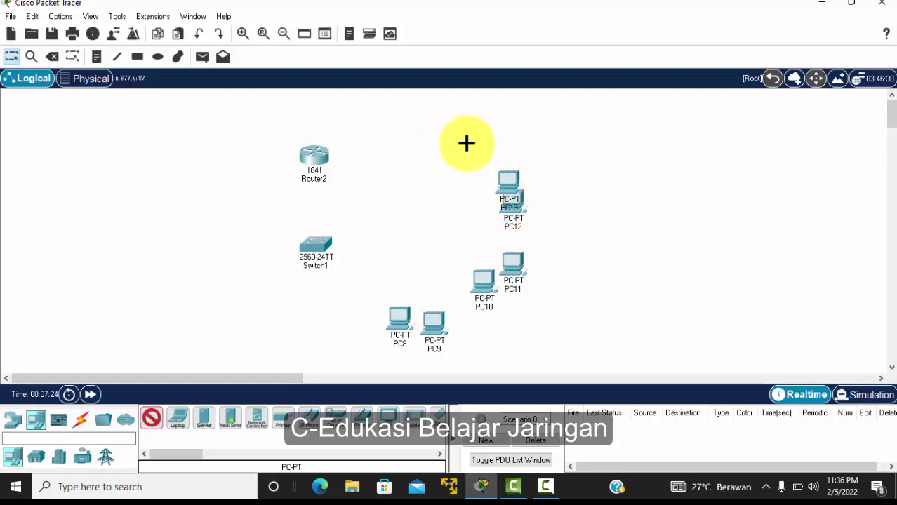
{"action": "left_click", "coordinate": [495, 143]}
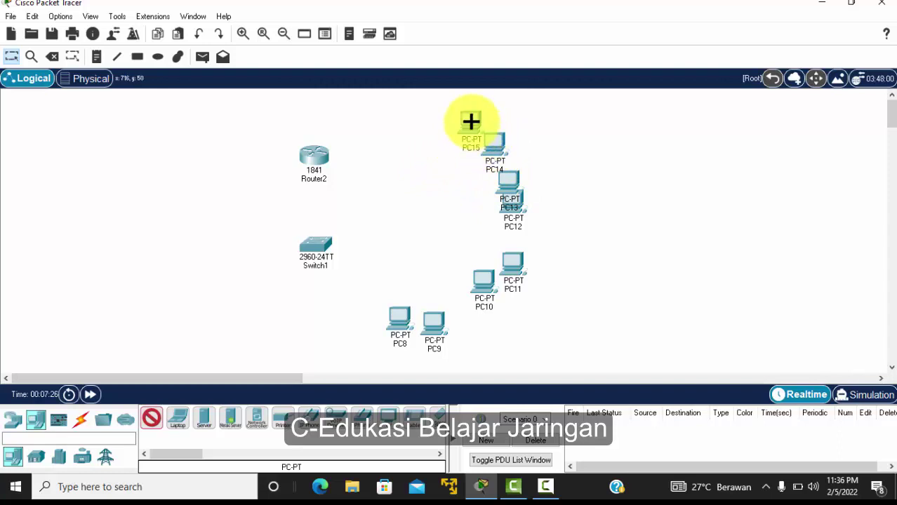
{"action": "left_click", "coordinate": [240, 325]}
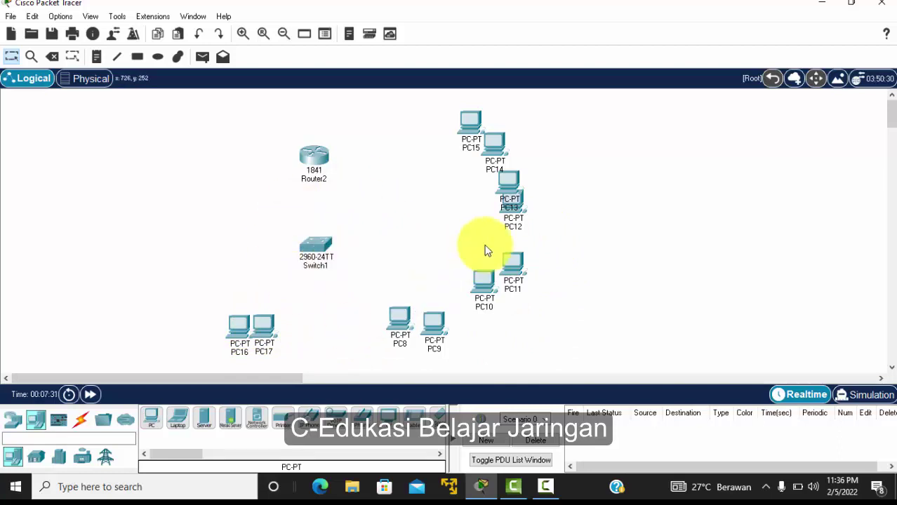
Connect PC16's FastEthernet0 to the switch's FastEthernet0/1 with a copper straight-through cable.
{"action": "left_click", "coordinate": [82, 421]}
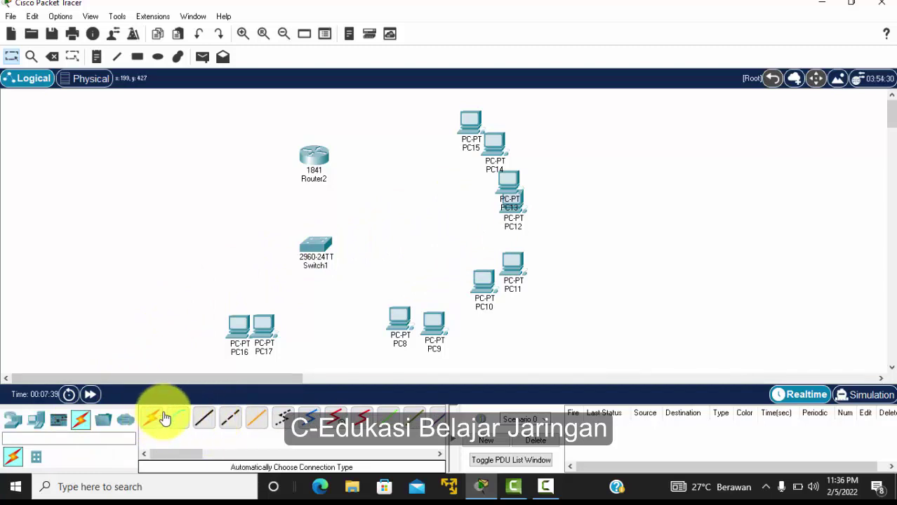
{"action": "left_click", "coordinate": [211, 422]}
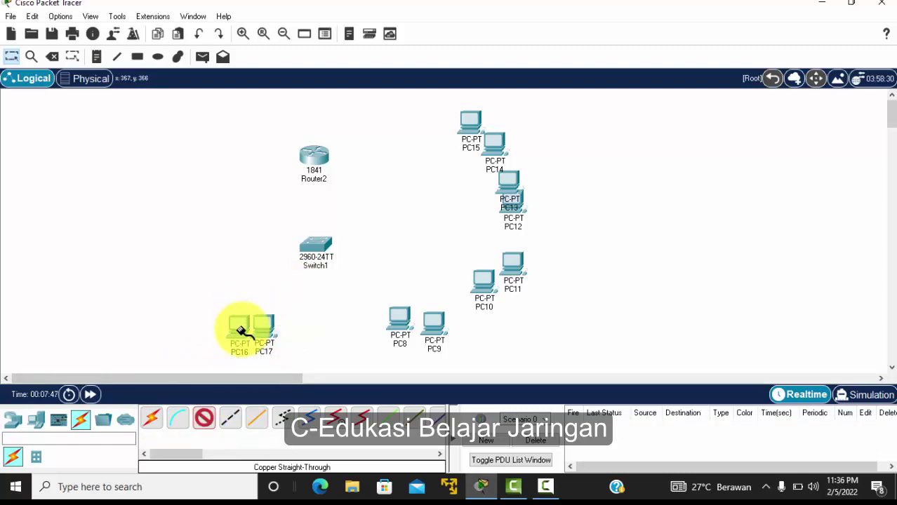
{"action": "left_click", "coordinate": [241, 331]}
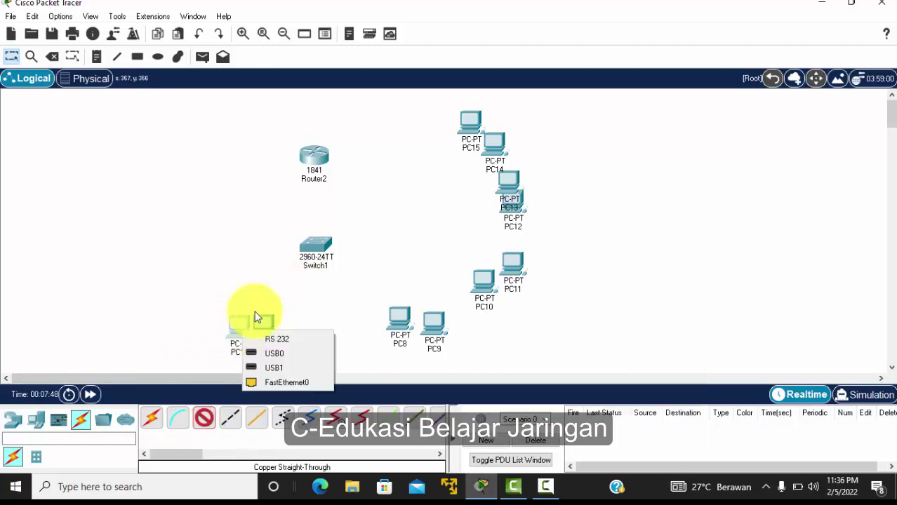
{"action": "left_click", "coordinate": [277, 383]}
{"action": "left_click", "coordinate": [315, 245]}
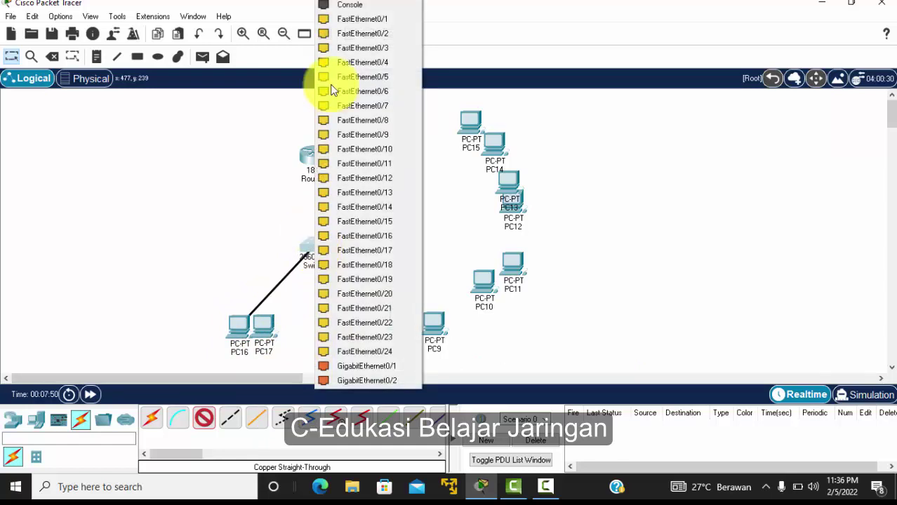
{"action": "left_click", "coordinate": [354, 19]}
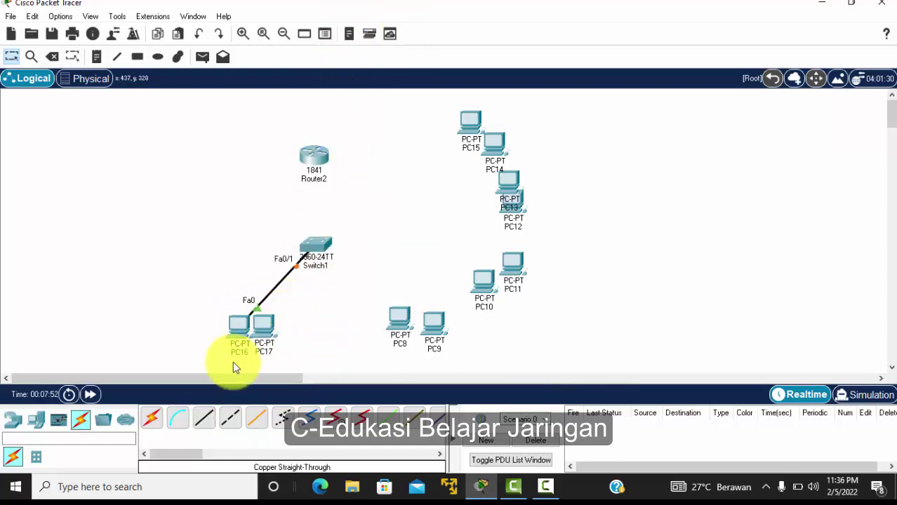
Connect PC17's FastEthernet0 to the switch's FastEthernet0/2 with a copper straight-through cable.
{"action": "left_click", "coordinate": [207, 418]}
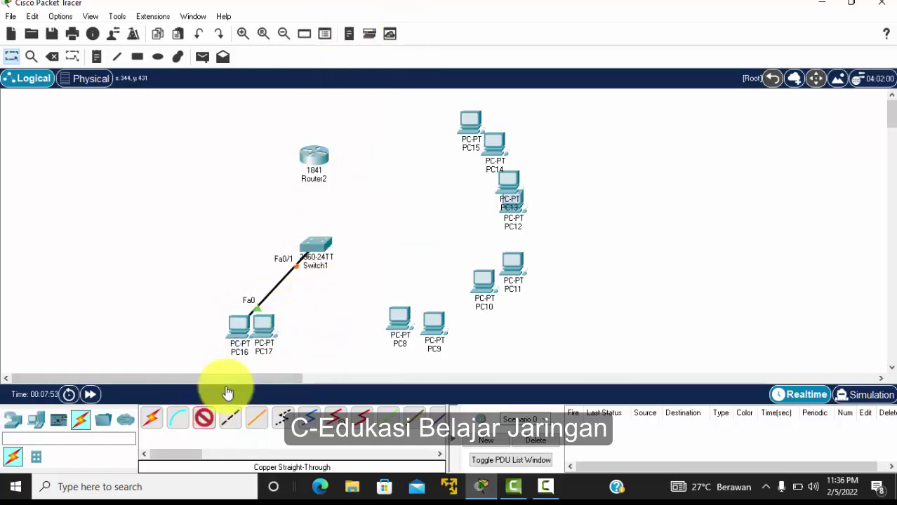
{"action": "left_click", "coordinate": [260, 336]}
{"action": "left_click", "coordinate": [310, 386]}
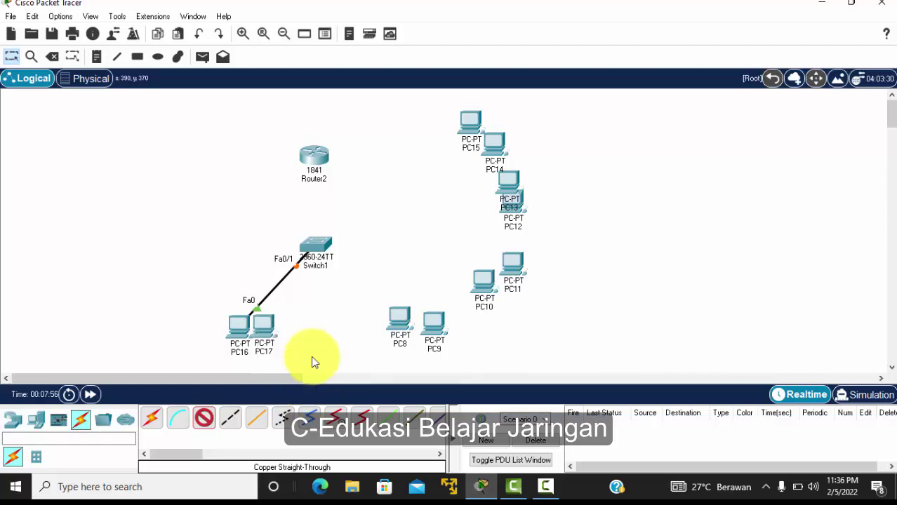
{"action": "left_click", "coordinate": [319, 242]}
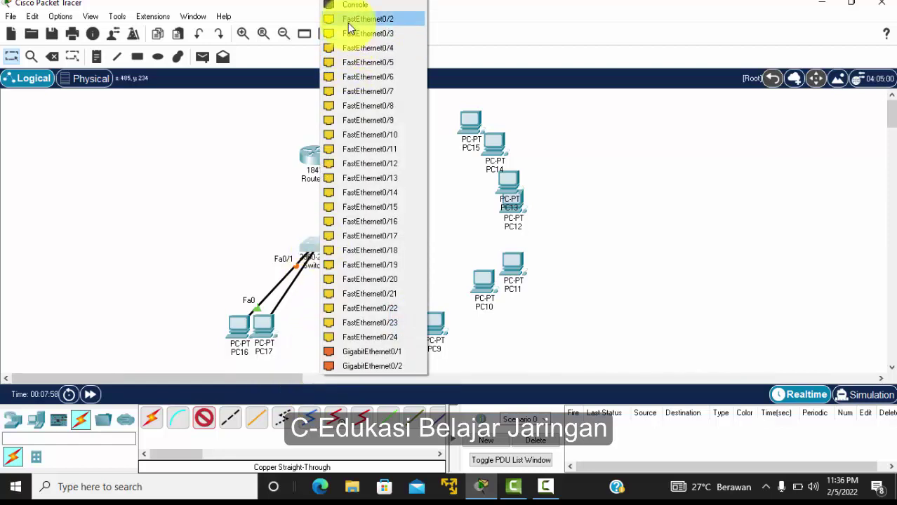
{"action": "left_click", "coordinate": [348, 21]}
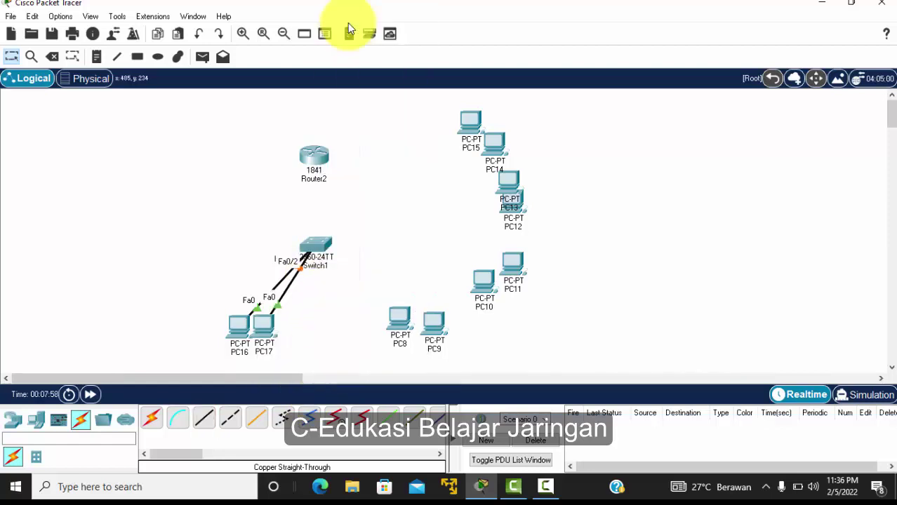
Connect PC8, PC9, PC10 and PC11 to the switch using the automatically chosen connection type.
{"action": "left_click", "coordinate": [155, 417]}
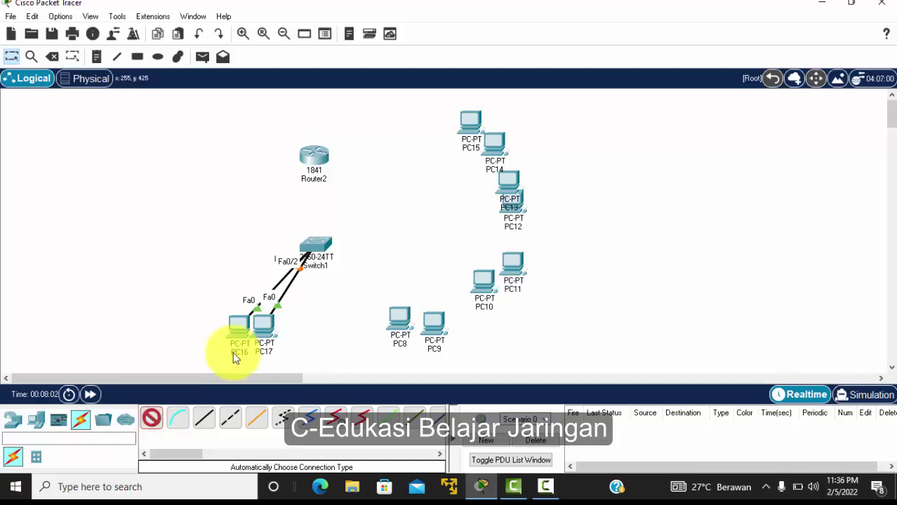
{"action": "left_click", "coordinate": [321, 249]}
{"action": "left_click", "coordinate": [399, 320]}
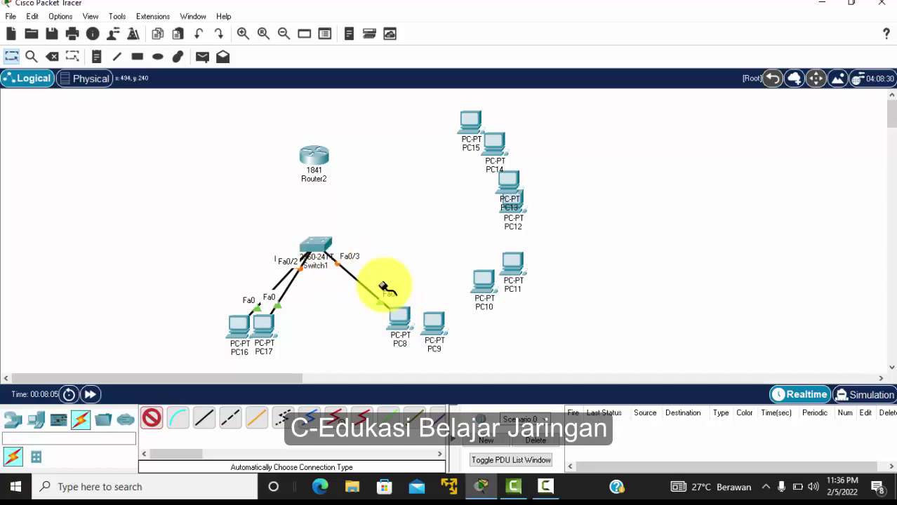
{"action": "left_click", "coordinate": [435, 320]}
{"action": "left_click", "coordinate": [322, 250]}
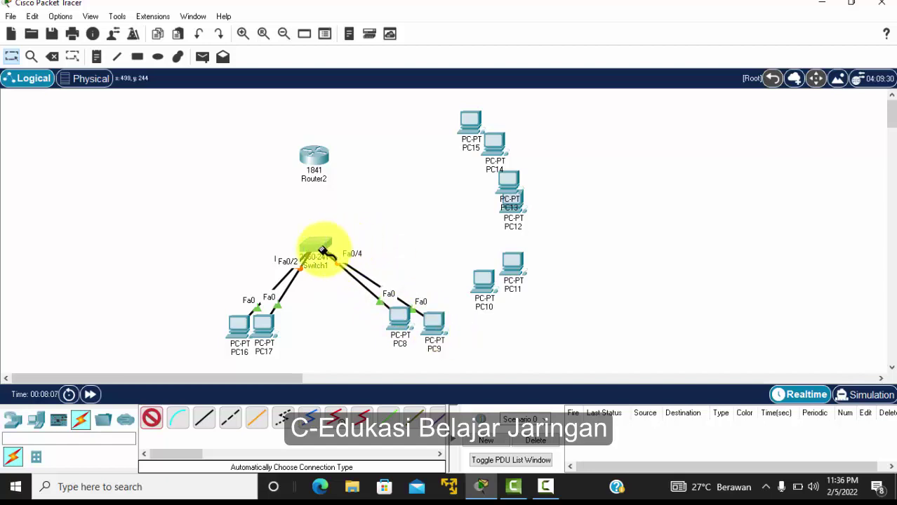
{"action": "left_click", "coordinate": [482, 281]}
{"action": "left_click", "coordinate": [323, 245]}
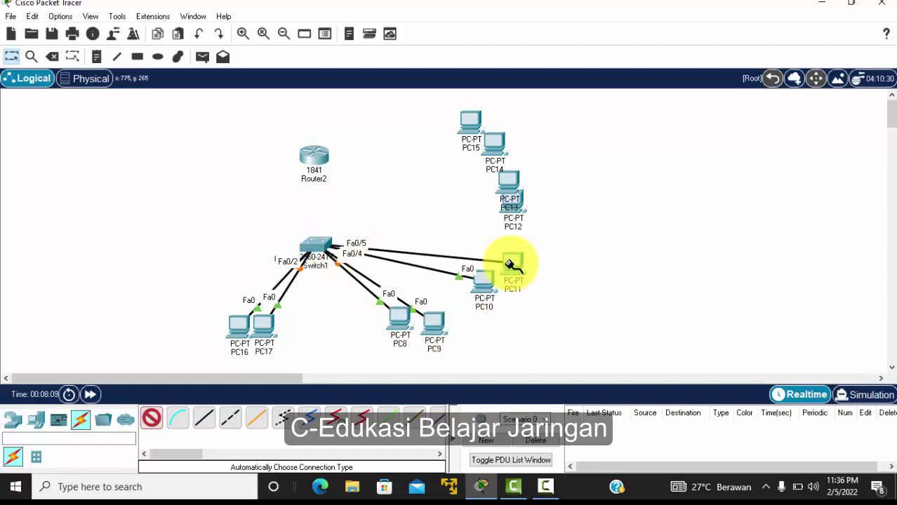
{"action": "left_click", "coordinate": [513, 264]}
Link PC12, PC13, PC14 and PC15 to the switch with automatically chosen cables.
{"action": "left_click", "coordinate": [320, 249]}
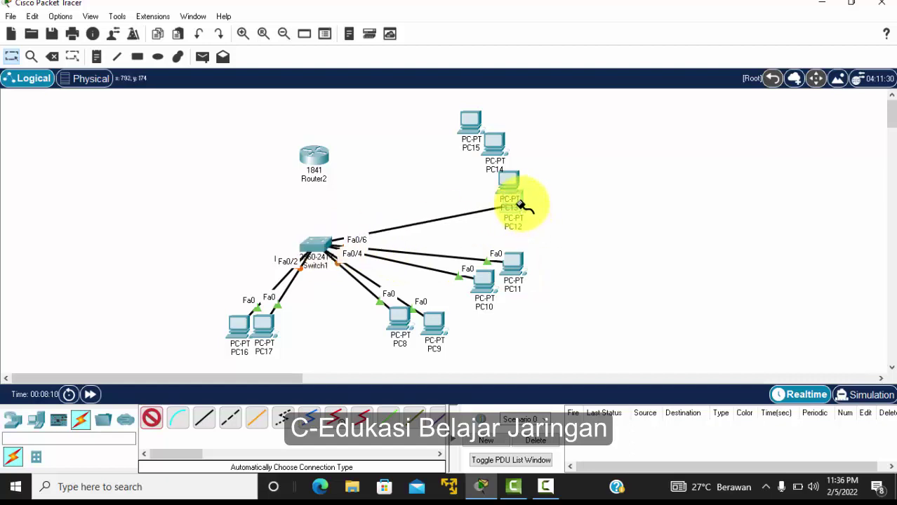
{"action": "left_click", "coordinate": [520, 204]}
{"action": "left_click", "coordinate": [333, 244]}
{"action": "left_click", "coordinate": [516, 187]}
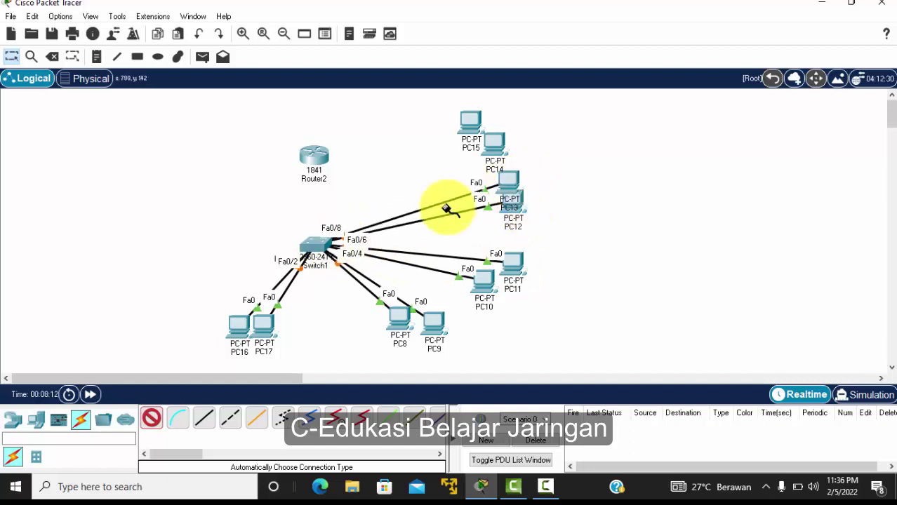
{"action": "left_click", "coordinate": [314, 248]}
{"action": "left_click", "coordinate": [495, 144]}
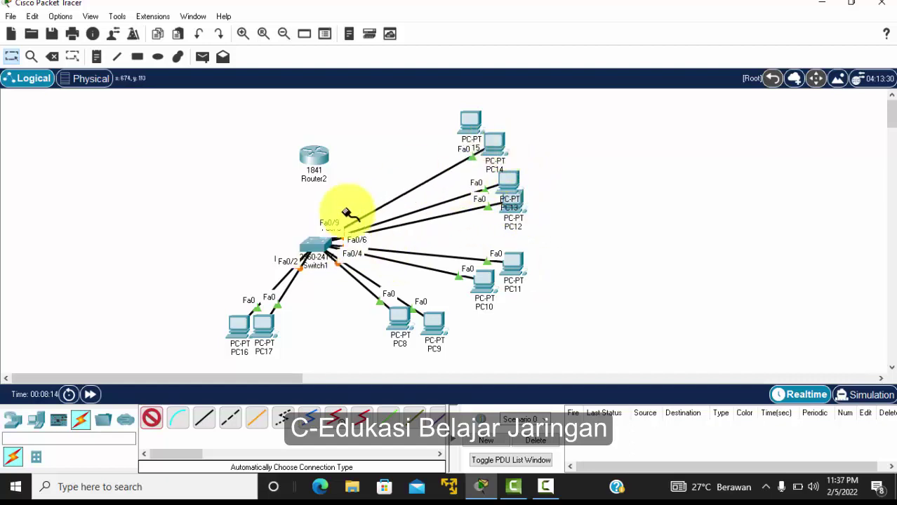
{"action": "left_click", "coordinate": [320, 242]}
{"action": "left_click", "coordinate": [470, 120]}
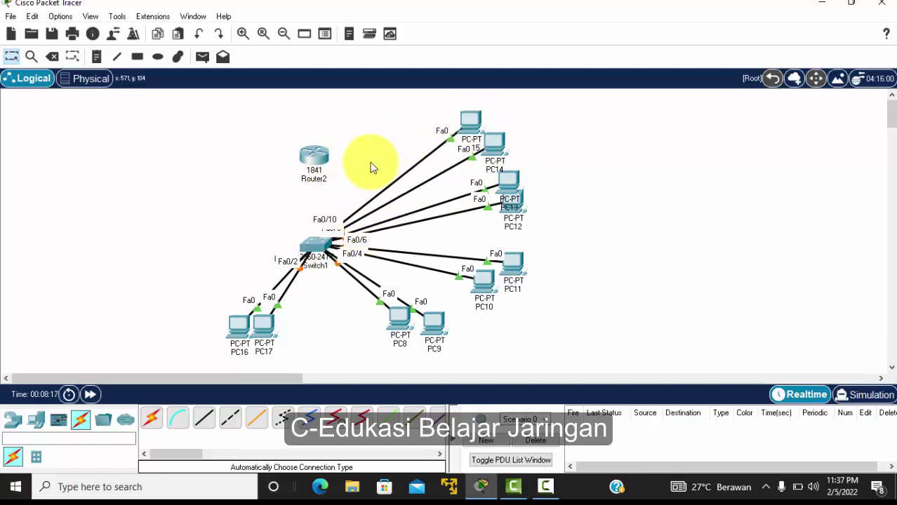
Connect the router's FastEthernet0/0 to the switch's FastEthernet0/24 with a copper straight-through cable.
{"action": "left_click", "coordinate": [203, 421]}
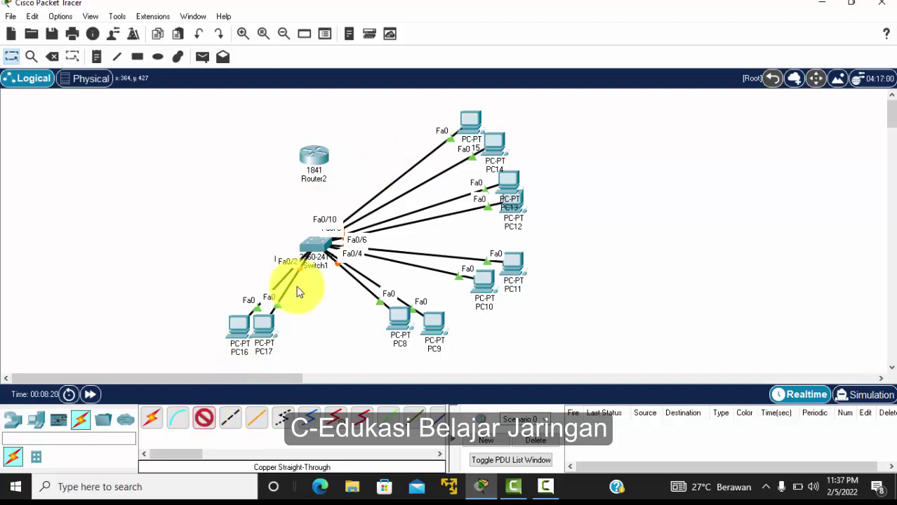
{"action": "left_click", "coordinate": [317, 161]}
{"action": "left_click", "coordinate": [344, 198]}
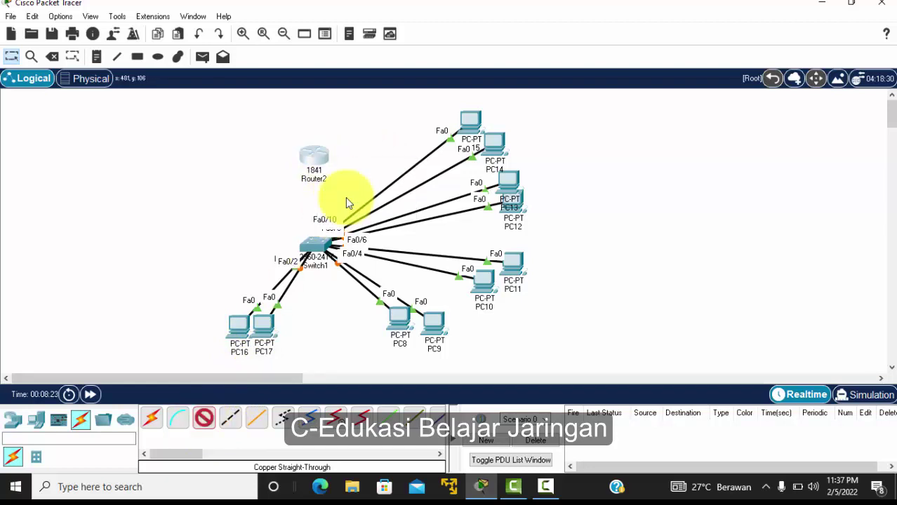
{"action": "left_click", "coordinate": [313, 243]}
{"action": "left_click", "coordinate": [314, 247]}
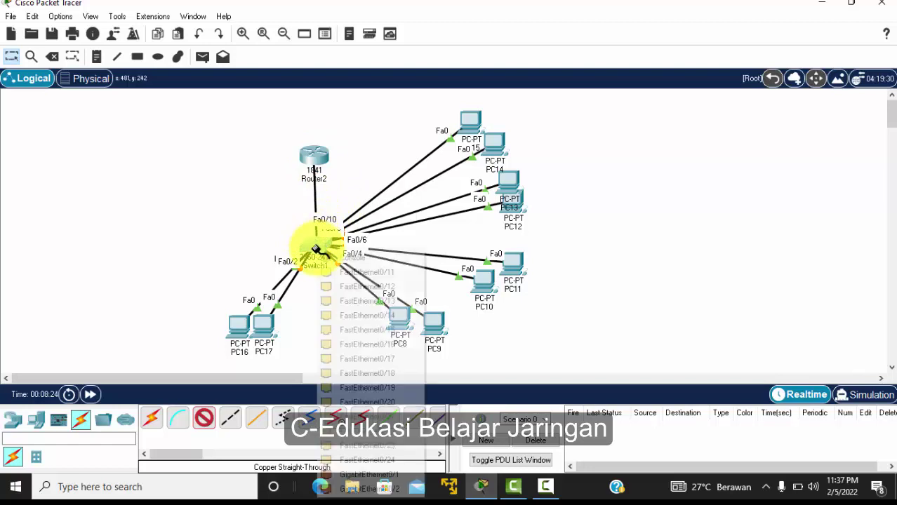
{"action": "left_click", "coordinate": [370, 460]}
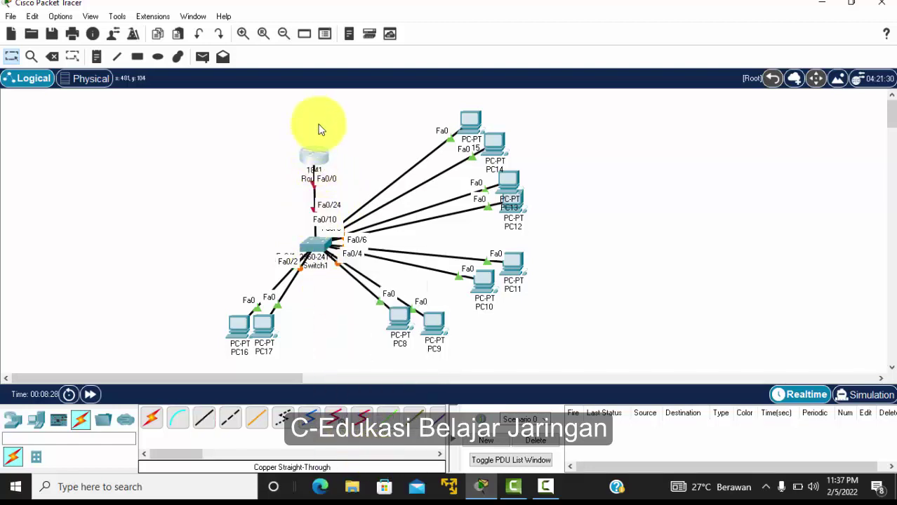
Move the router to the left of the switch and spread out PC12 to PC15 so they no longer overlap.
{"action": "left_click_drag", "start_coordinate": [321, 131], "coordinate": [158, 248]}
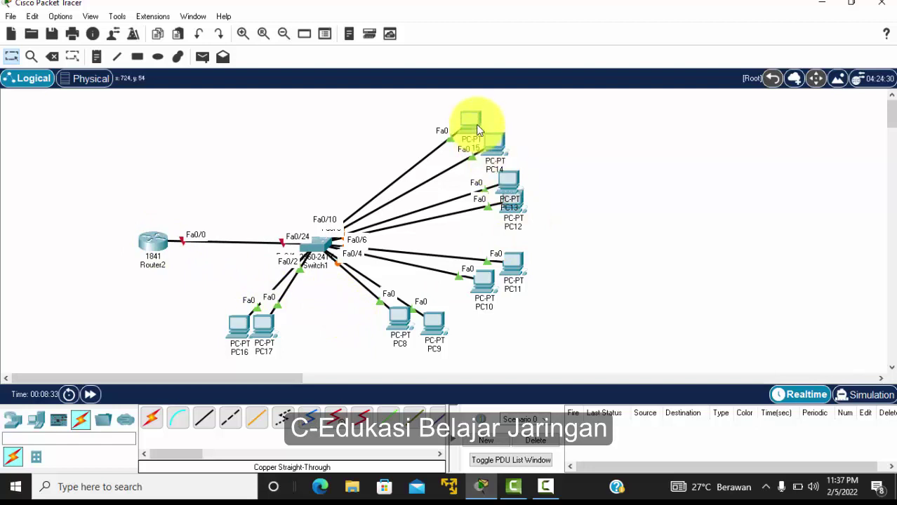
{"action": "left_click_drag", "start_coordinate": [475, 124], "coordinate": [398, 125]}
{"action": "left_click_drag", "start_coordinate": [495, 136], "coordinate": [452, 123]}
{"action": "left_click_drag", "start_coordinate": [520, 214], "coordinate": [549, 205]}
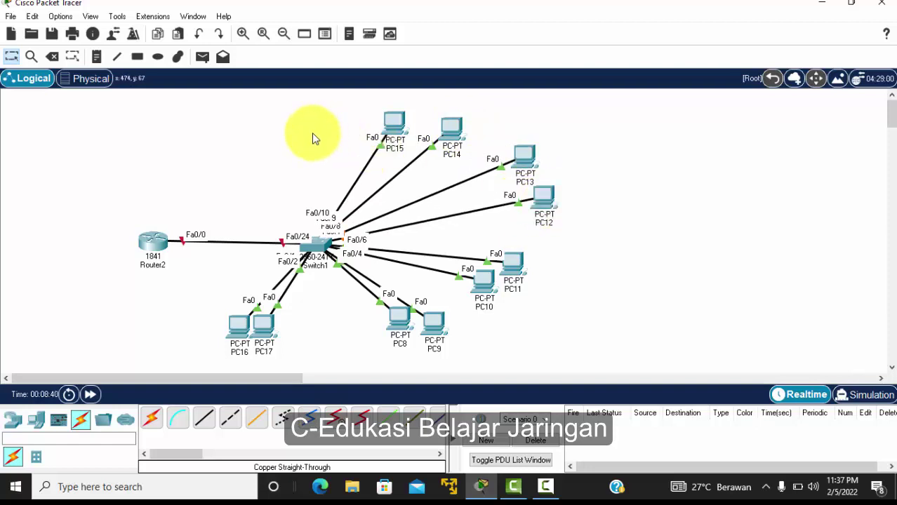
Draw an ellipse filled with yellow (#ffff00) and a black outline around PC16 and PC17.
{"action": "left_click", "coordinate": [158, 58]}
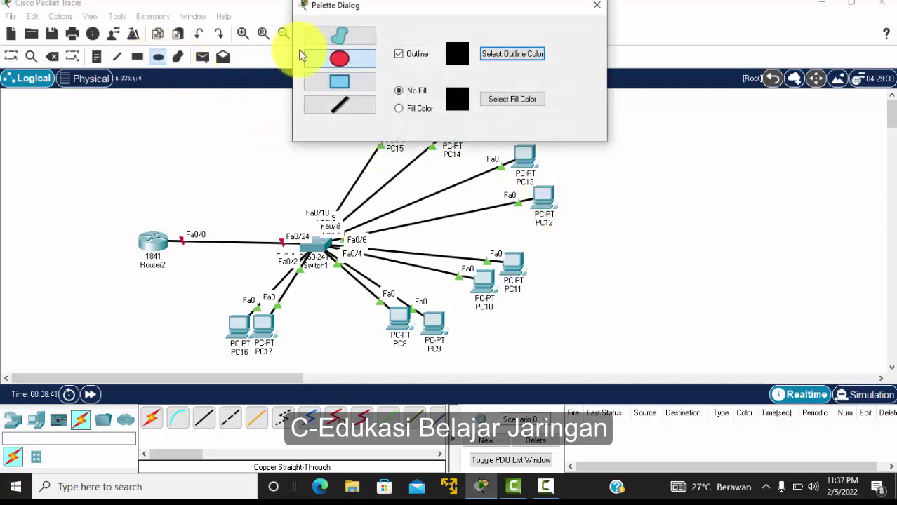
{"action": "left_click", "coordinate": [399, 110]}
{"action": "left_click", "coordinate": [339, 60]}
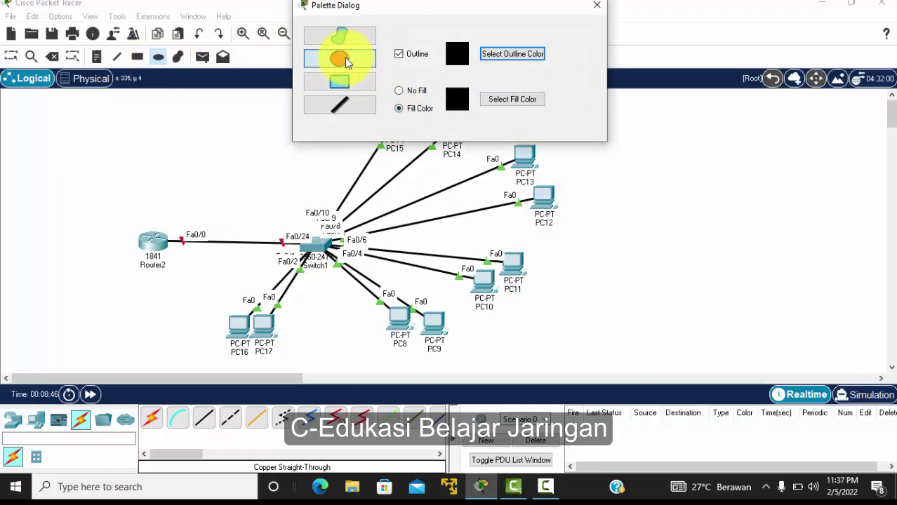
{"action": "left_click", "coordinate": [514, 99]}
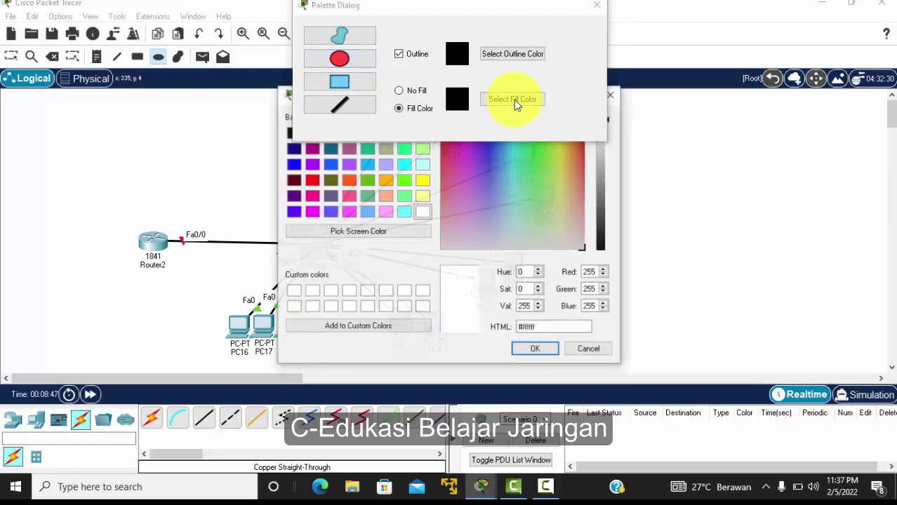
{"action": "left_click", "coordinate": [423, 180]}
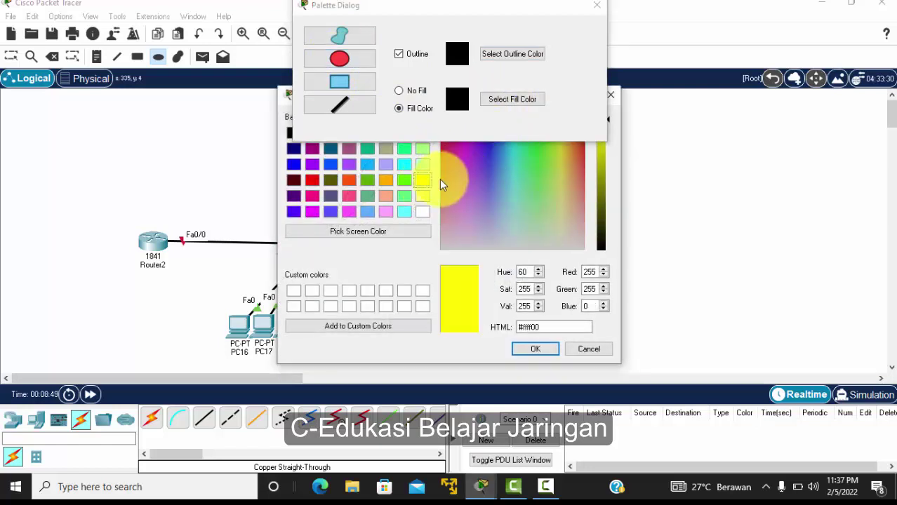
{"action": "left_click", "coordinate": [533, 350]}
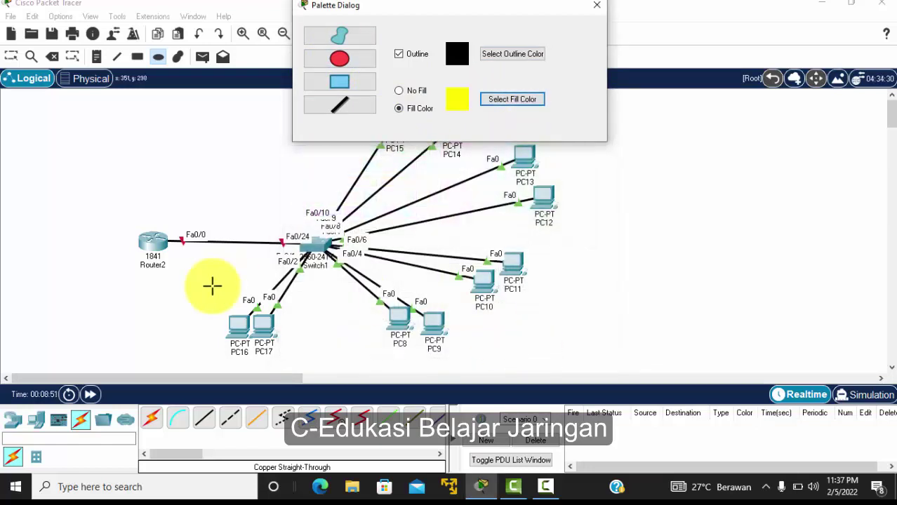
{"action": "left_click_drag", "start_coordinate": [212, 297], "coordinate": [304, 376]}
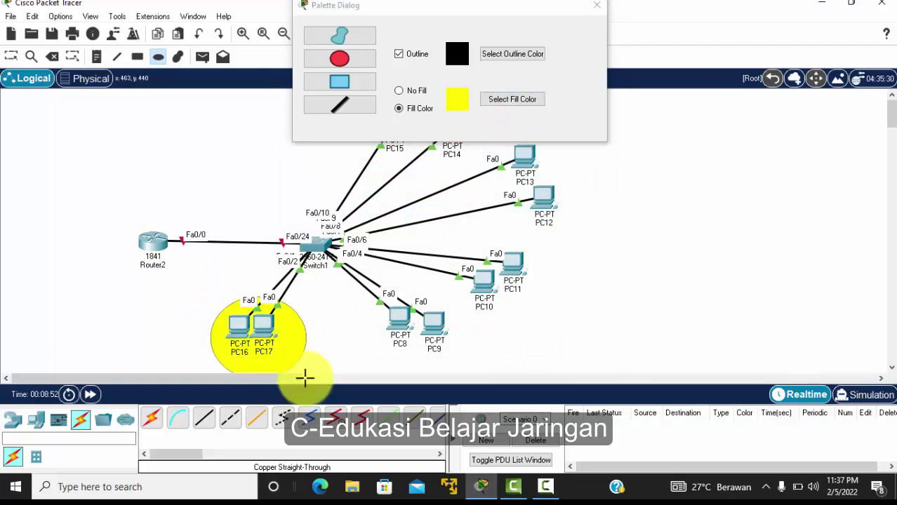
Draw an ellipse filled with light green (#55ff7f) around PC8 and PC9.
{"action": "left_click", "coordinate": [343, 76]}
{"action": "left_click", "coordinate": [500, 99]}
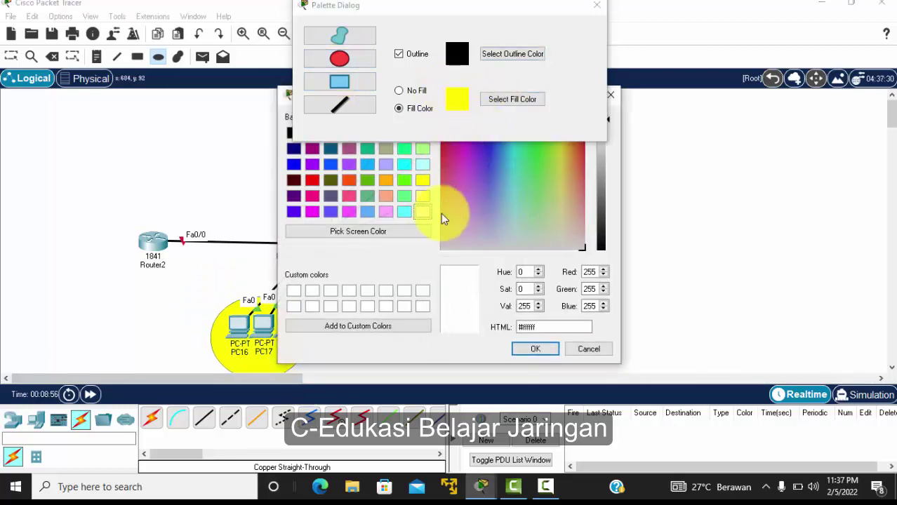
{"action": "left_click", "coordinate": [404, 197]}
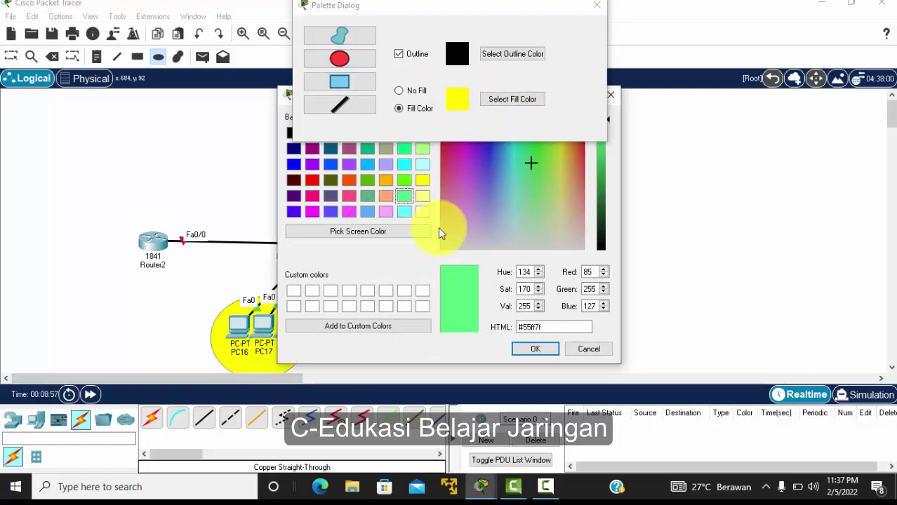
{"action": "left_click", "coordinate": [528, 351]}
{"action": "left_click_drag", "start_coordinate": [353, 292], "coordinate": [469, 374]}
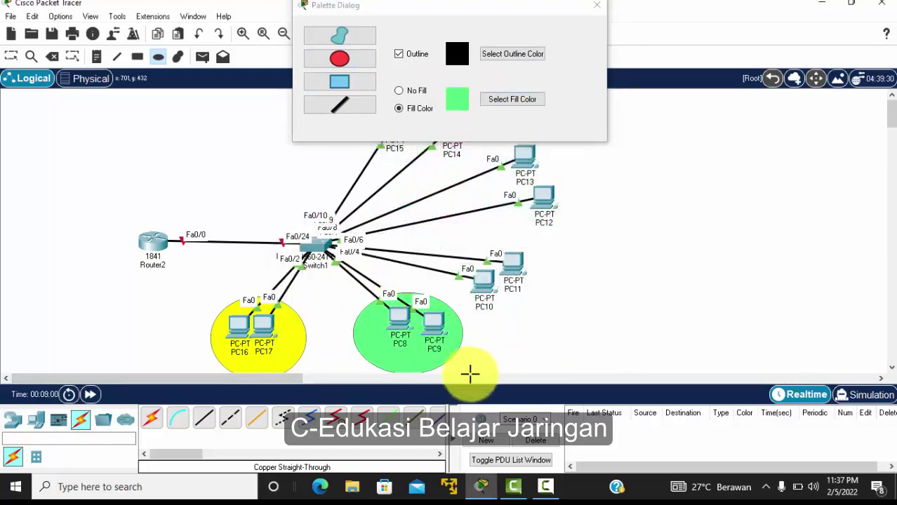
Mark PC10 and PC11 with an ellipse filled with dark green (#55aa7f).
{"action": "left_click", "coordinate": [507, 103]}
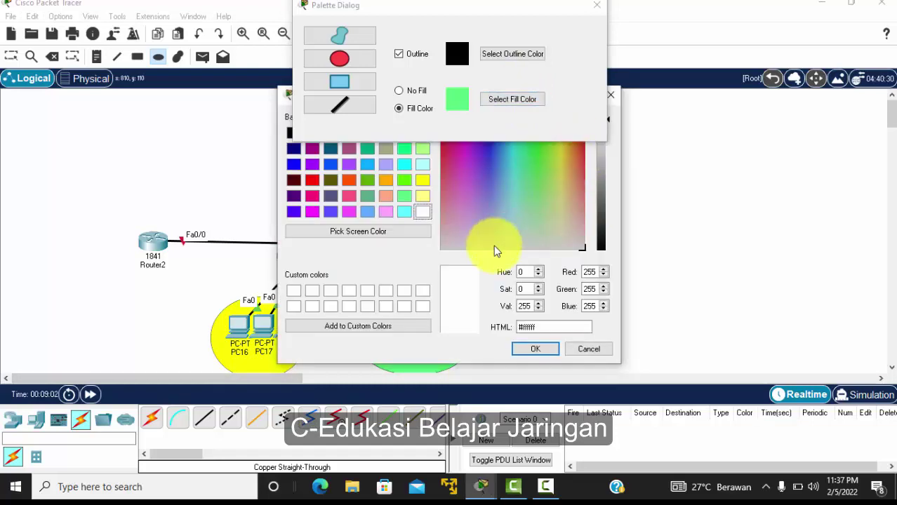
{"action": "left_click", "coordinate": [367, 197]}
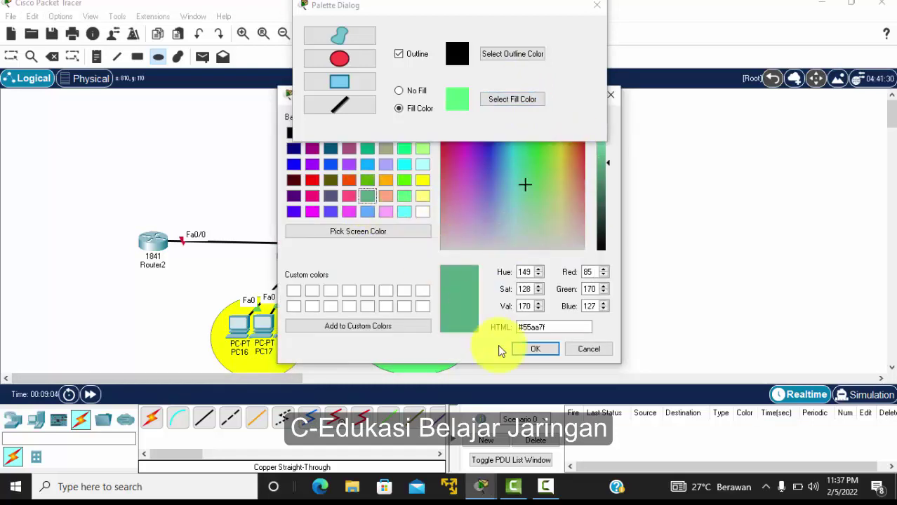
{"action": "left_click", "coordinate": [533, 351]}
{"action": "left_click_drag", "start_coordinate": [453, 240], "coordinate": [568, 326]}
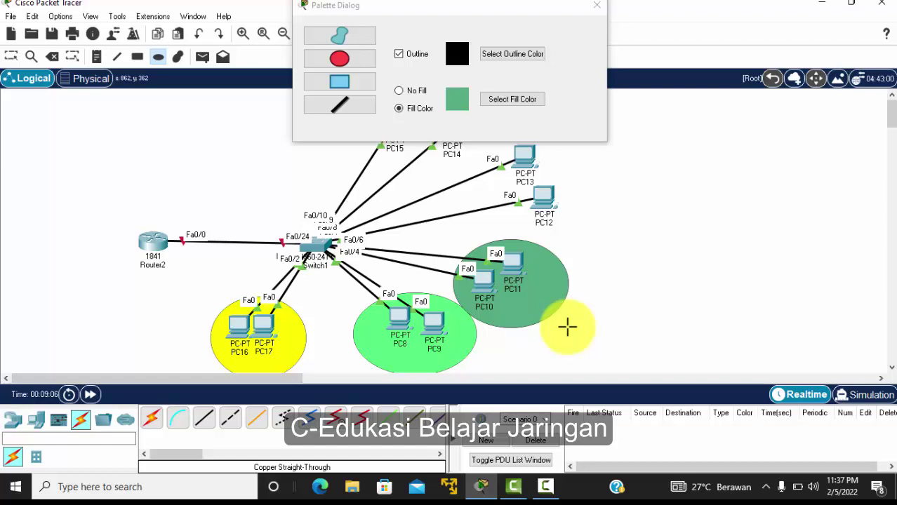
Draw an ellipse filled with orange-red (#ff5500) over PC12 and PC13.
{"action": "left_click", "coordinate": [511, 101]}
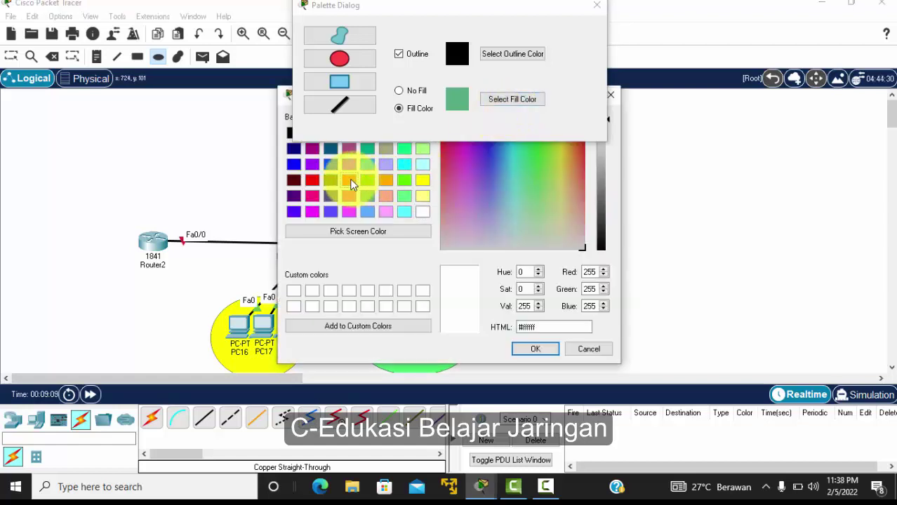
{"action": "left_click", "coordinate": [348, 181]}
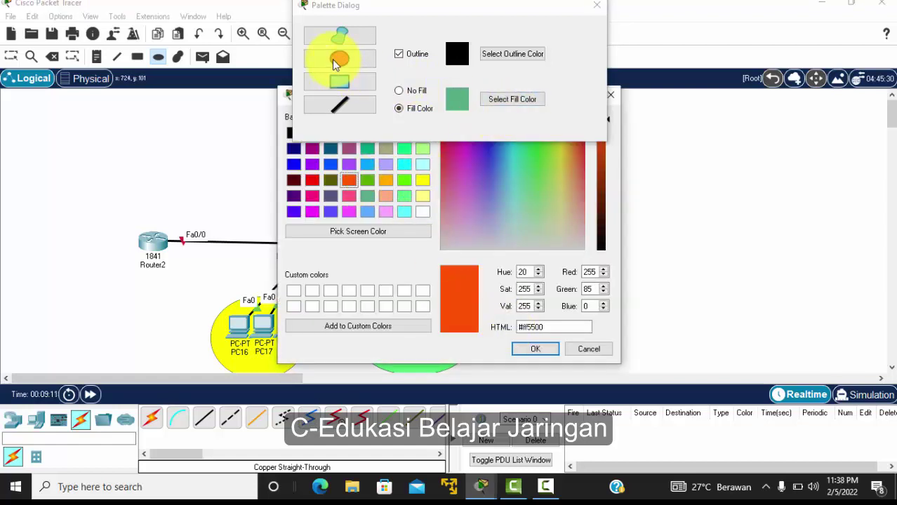
{"action": "left_click", "coordinate": [534, 351]}
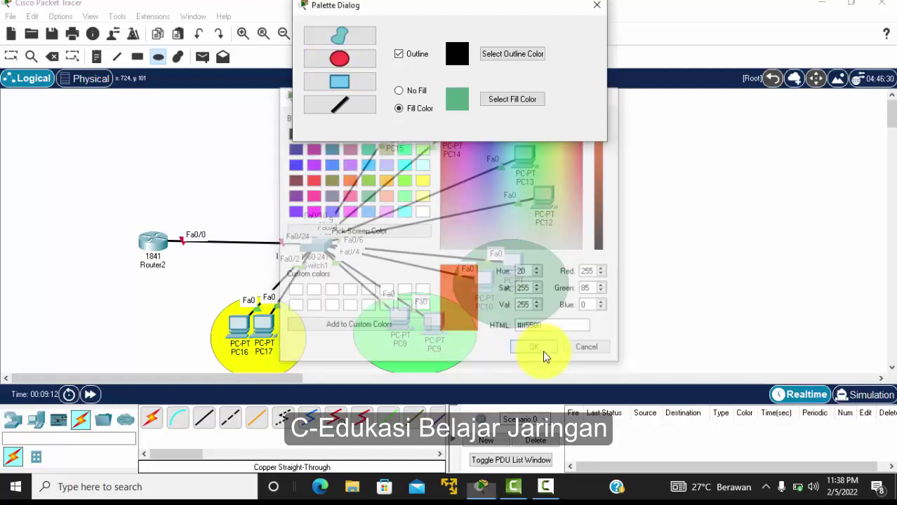
{"action": "mouse_move", "coordinate": [482, 152]}
{"action": "left_mouse_down"}
{"action": "mouse_move", "coordinate": [567, 242]}
{"action": "mouse_move", "coordinate": [592, 240]}
{"action": "left_mouse_up"}
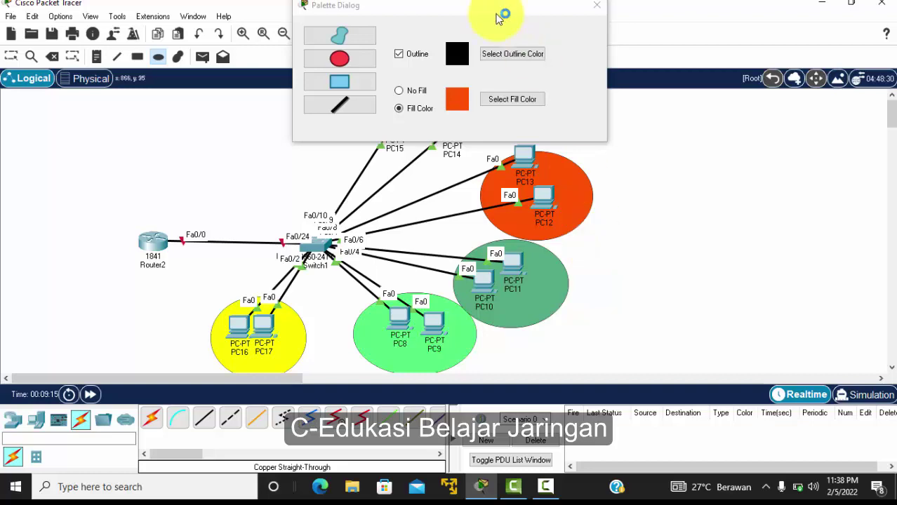
Draw an ellipse filled with blue (#00aaff) around PC14 and PC15, and close the drawing palette.
{"action": "left_click_drag", "start_coordinate": [462, 7], "coordinate": [756, 62]}
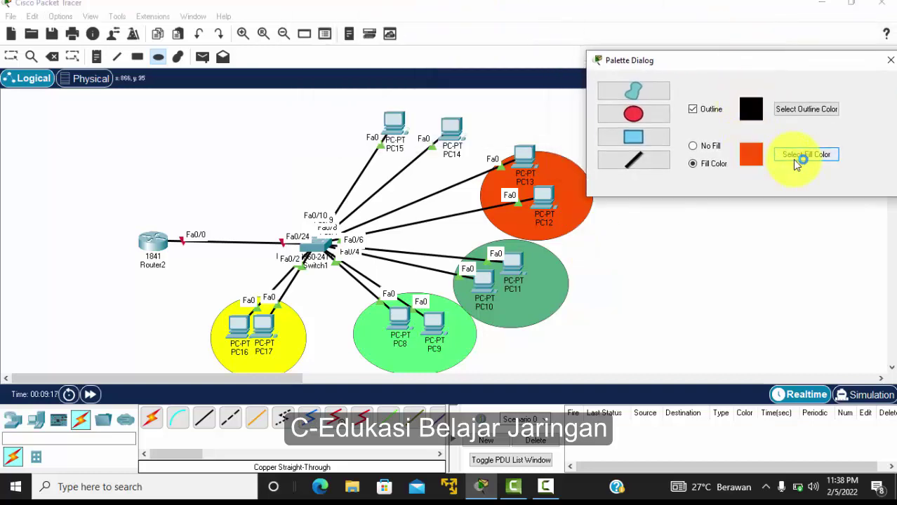
{"action": "left_click", "coordinate": [642, 114]}
{"action": "left_click", "coordinate": [817, 160]}
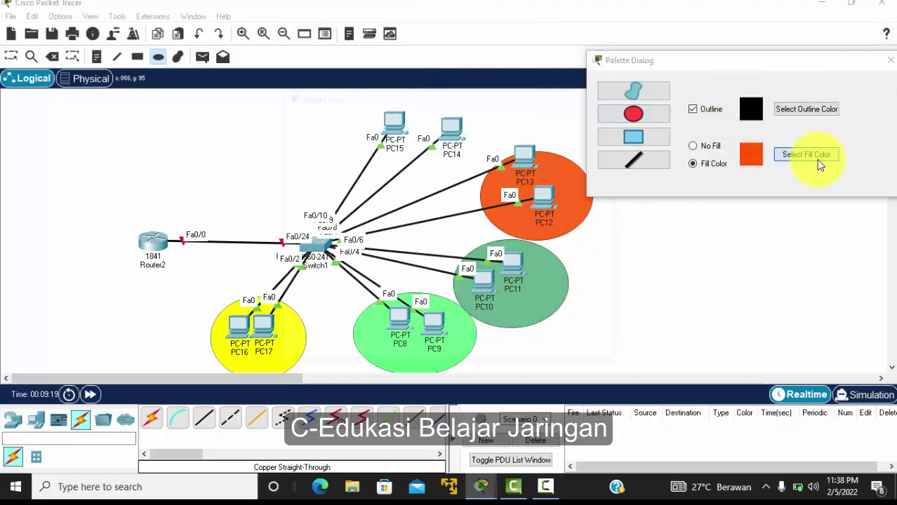
{"action": "left_click", "coordinate": [368, 168]}
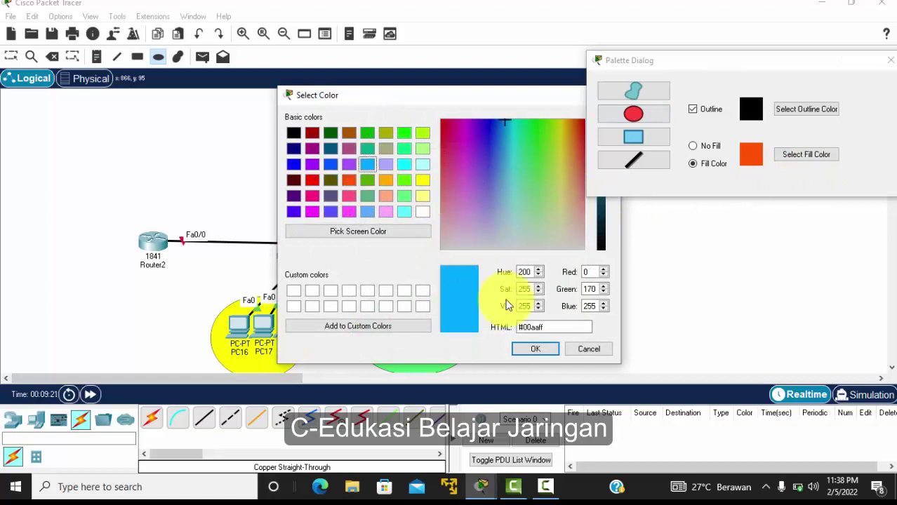
{"action": "left_click", "coordinate": [535, 349]}
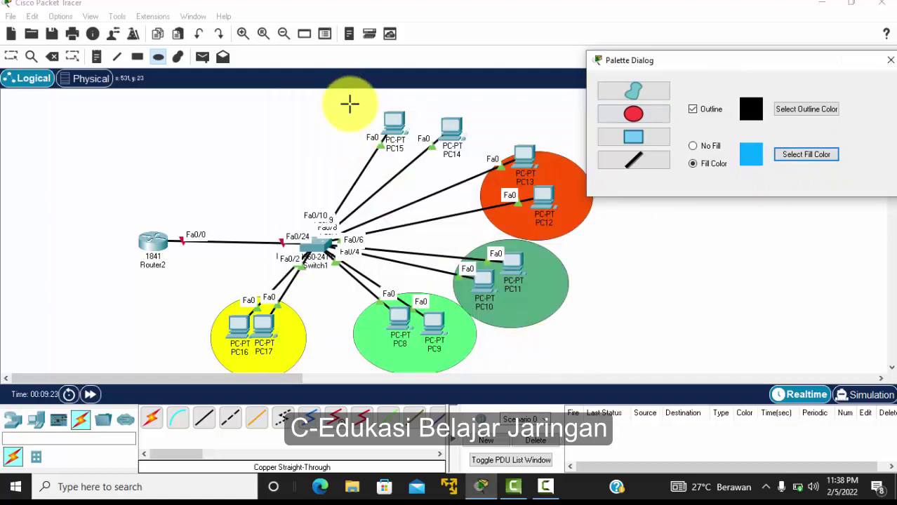
{"action": "mouse_move", "coordinate": [349, 103]}
{"action": "left_mouse_down"}
{"action": "mouse_move", "coordinate": [445, 176]}
{"action": "mouse_move", "coordinate": [485, 186]}
{"action": "left_mouse_up"}
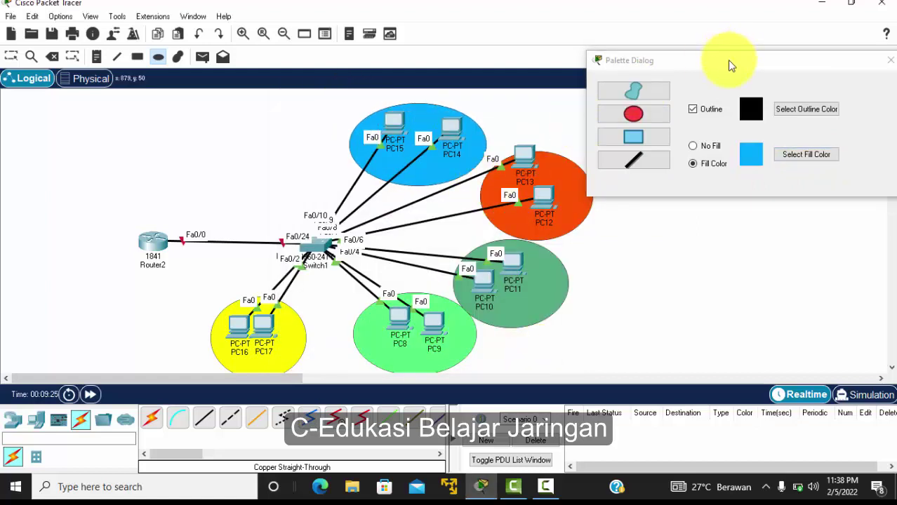
{"action": "left_click_drag", "start_coordinate": [727, 59], "coordinate": [595, 29]}
{"action": "left_click", "coordinate": [759, 32]}
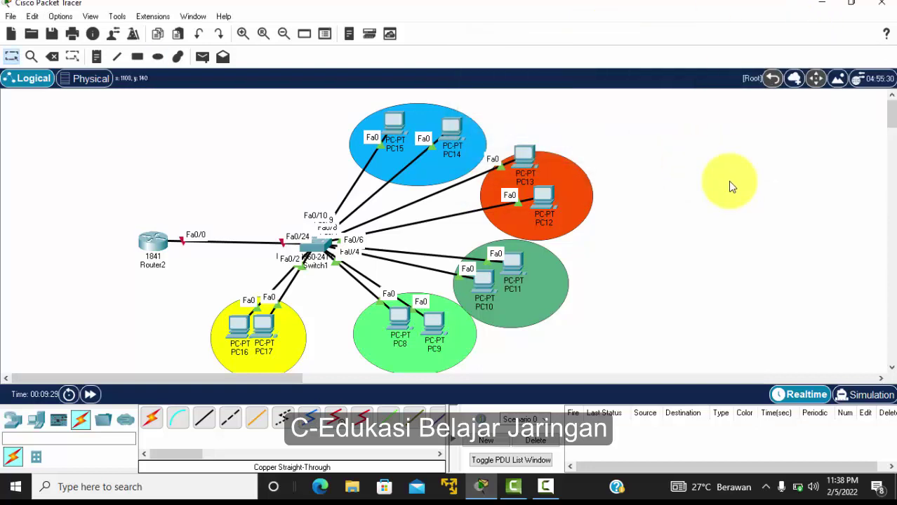
Add a two-line note reading "VLAN 10 - TKJ" and "10.10.10.0/24" beside the blue ellipse.
{"action": "left_click", "coordinate": [98, 57]}
{"action": "left_click", "coordinate": [218, 226]}
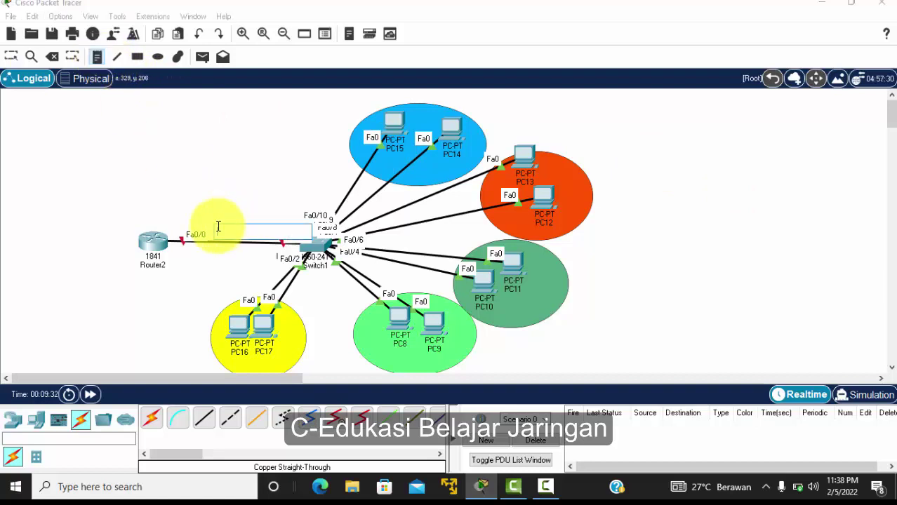
{"action": "left_click", "coordinate": [276, 190]}
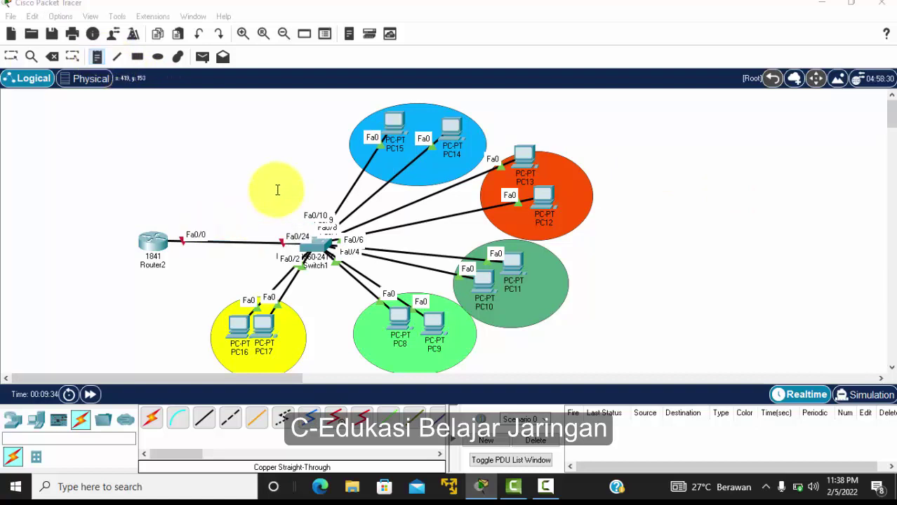
{"action": "left_click", "coordinate": [456, 101]}
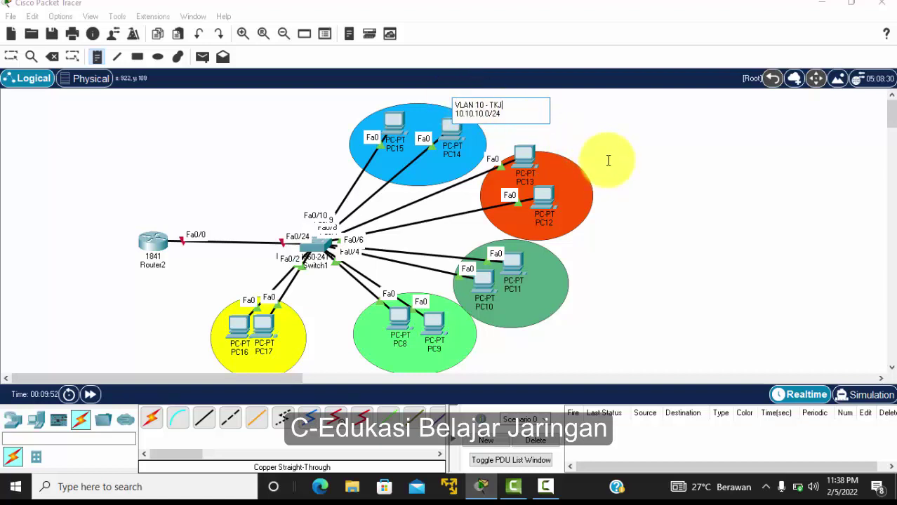
{"action": "left_click", "coordinate": [577, 147]}
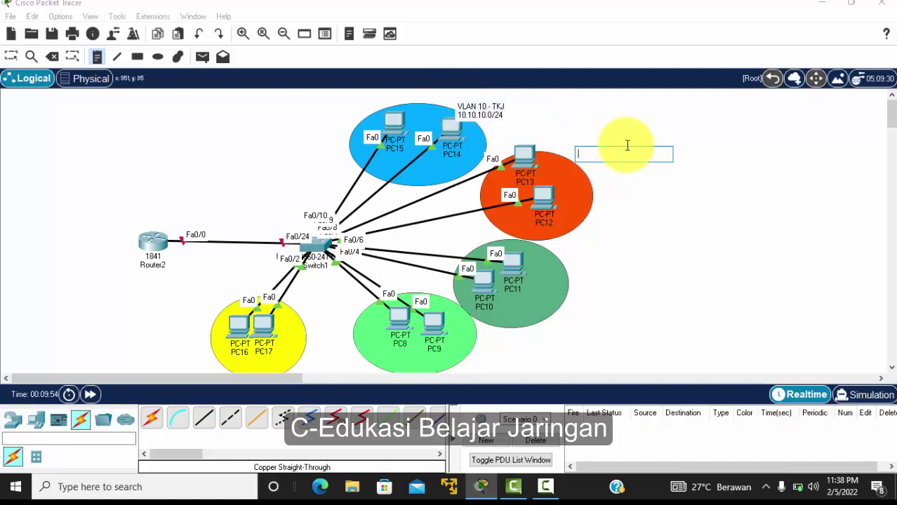
{"action": "key", "text": "Escape"}
Place a copy of the VLAN 10 note beside the orange-red ellipse and change it to "VLAN 20 - MM" and "20.20.20.0/24".
{"action": "key", "text": "ctrl+v"}
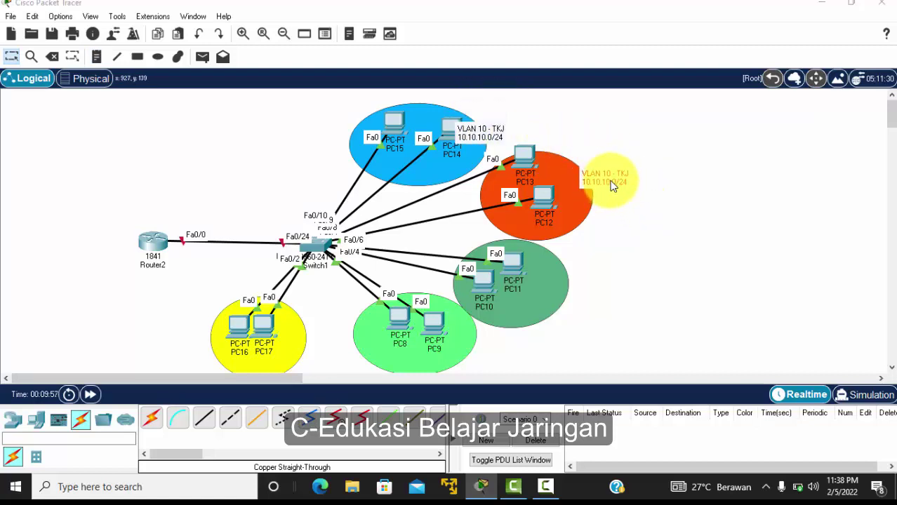
{"action": "left_click", "coordinate": [604, 177]}
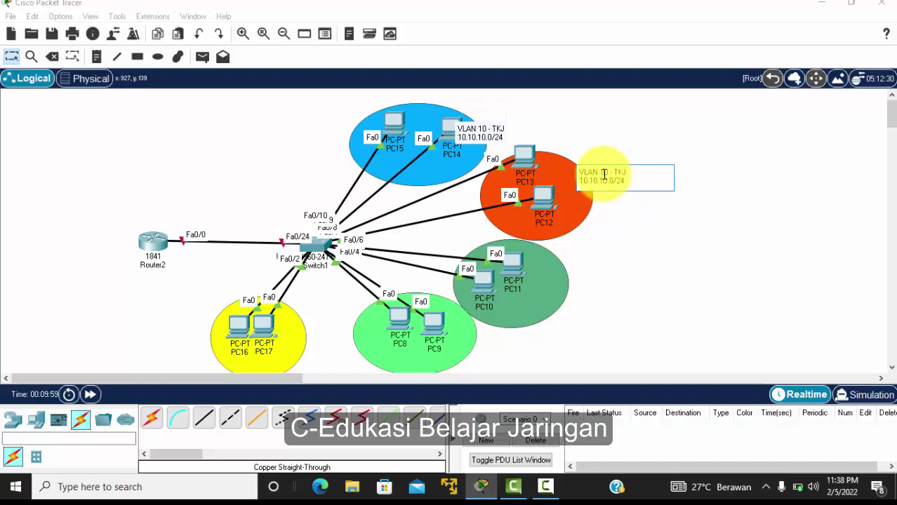
{"action": "double_click", "coordinate": [625, 174]}
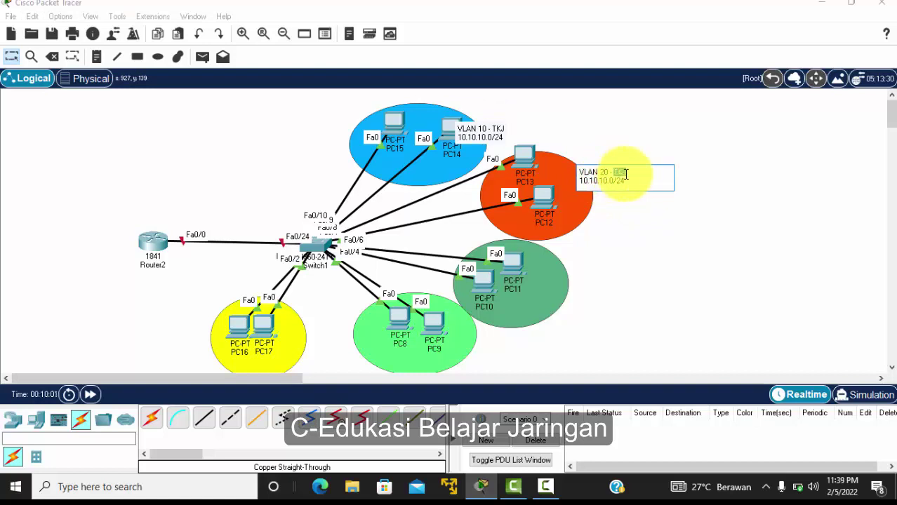
{"action": "type", "text": "MM"}
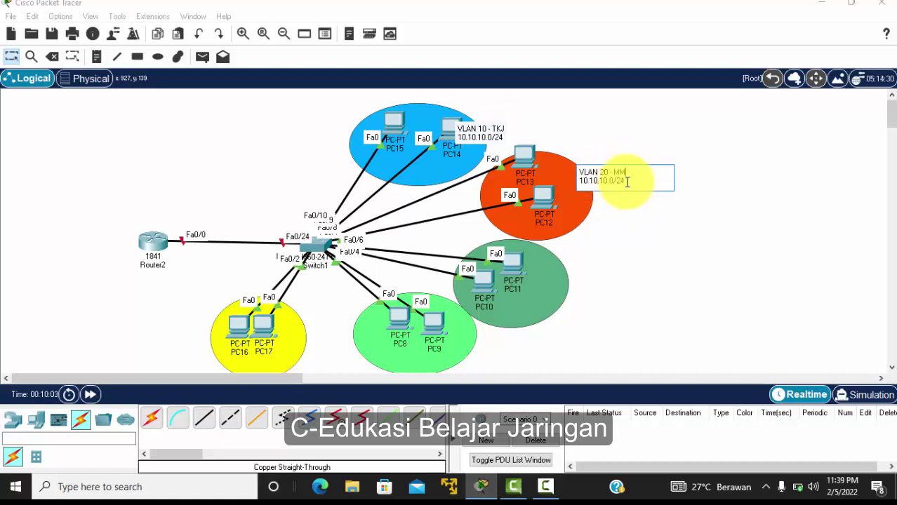
{"action": "left_click_drag", "start_coordinate": [625, 181], "coordinate": [560, 183]}
{"action": "key", "text": "BackSpace"}
{"action": "type", "text": "20.2"}
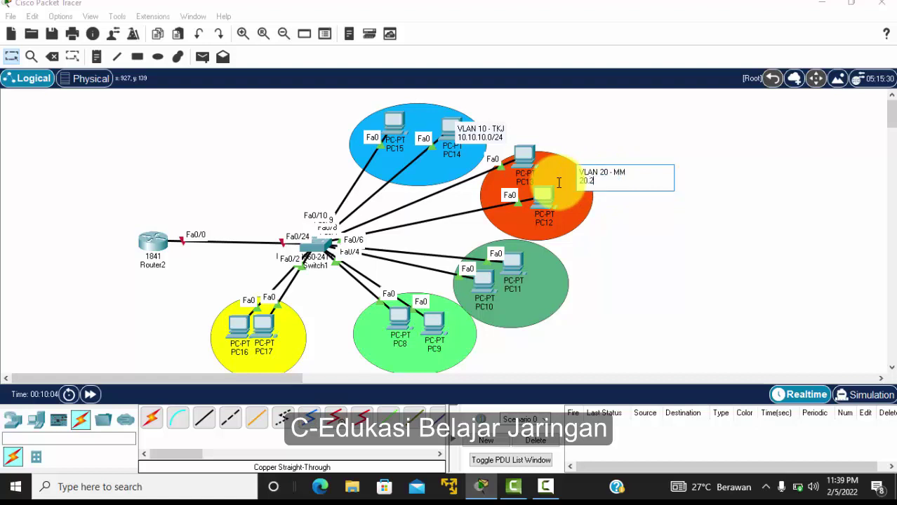
{"action": "type", "text": "0.20.0/24"}
{"action": "left_click", "coordinate": [621, 257]}
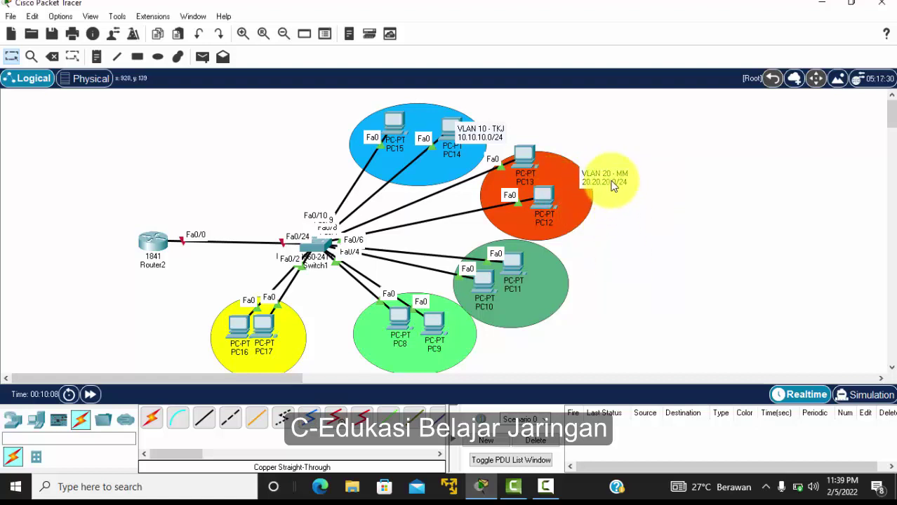
Place a copy of the VLAN 20 note beside the dark green ellipse and change its first line to "VLAN 30 - TKR".
{"action": "left_click", "coordinate": [570, 289]}
{"action": "type", "text": "VLAN 20 - MM 20.20.20.0/24"}
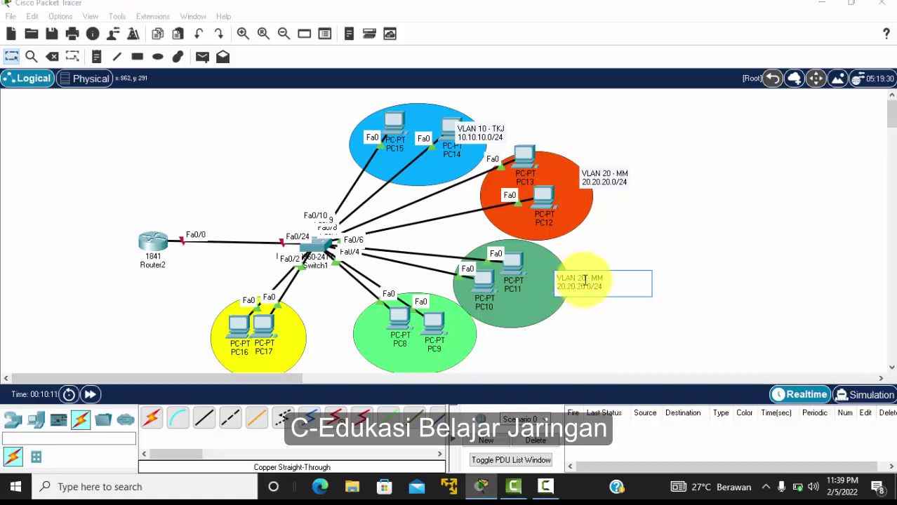
{"action": "double_click", "coordinate": [582, 278]}
{"action": "type", "text": "30"}
{"action": "double_click", "coordinate": [601, 279]}
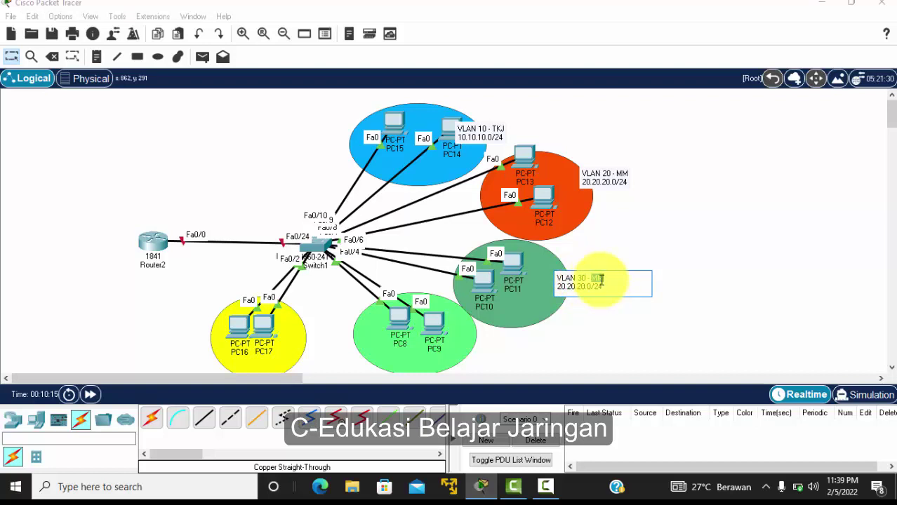
{"action": "type", "text": "TKR"}
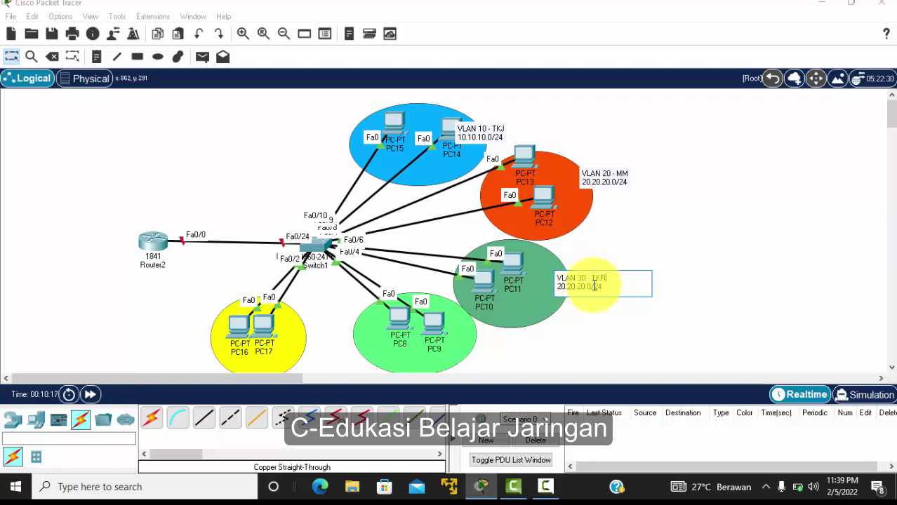
Change the network address in the VLAN 30 note to "30.30.30.0/24".
{"action": "left_click_drag", "start_coordinate": [602, 287], "coordinate": [546, 288]}
{"action": "type", "text": "30"}
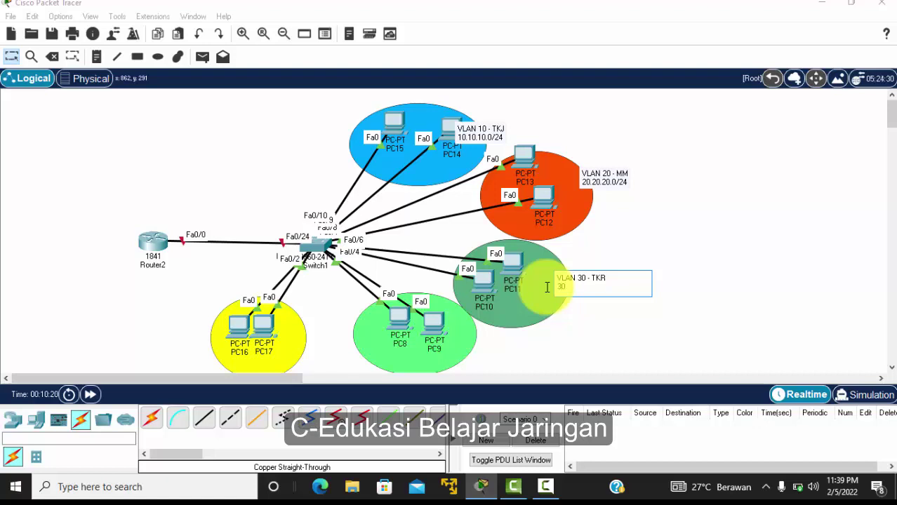
{"action": "type", "text": ".30.30.30/24"}
{"action": "key", "text": "Left"}
{"action": "key", "text": "Left"}
{"action": "key", "text": "Left"}
{"action": "key", "text": "BackSpace"}
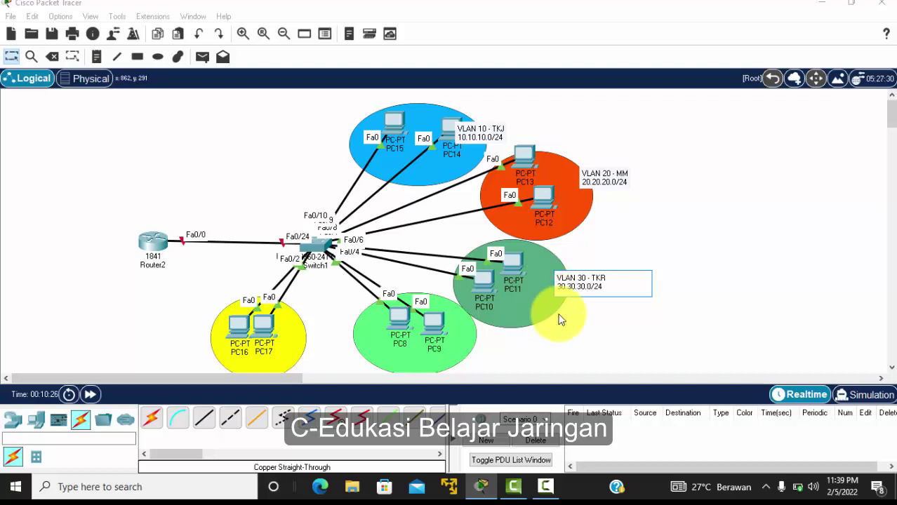
{"action": "left_click", "coordinate": [573, 351]}
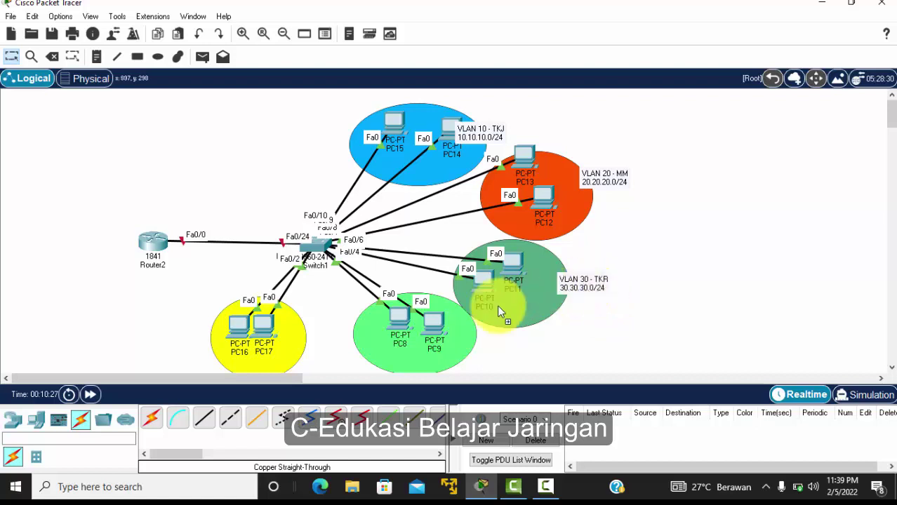
Place a copy of the VLAN 30 note beside the light green ellipse and change it to "VLAN 40 - GURU" and "40.40.40.0/24".
{"action": "left_click_drag", "start_coordinate": [347, 323], "coordinate": [330, 313]}
{"action": "double_click", "coordinate": [342, 315]}
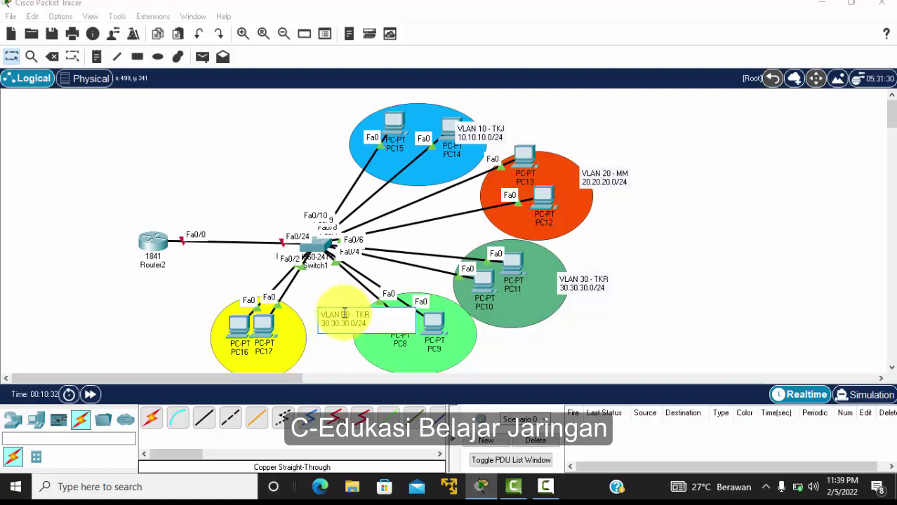
{"action": "key", "text": "BackSpace"}
{"action": "type", "text": "4"}
{"action": "left_click_drag", "start_coordinate": [371, 326], "coordinate": [313, 326]}
{"action": "type", "text": "40.40"}
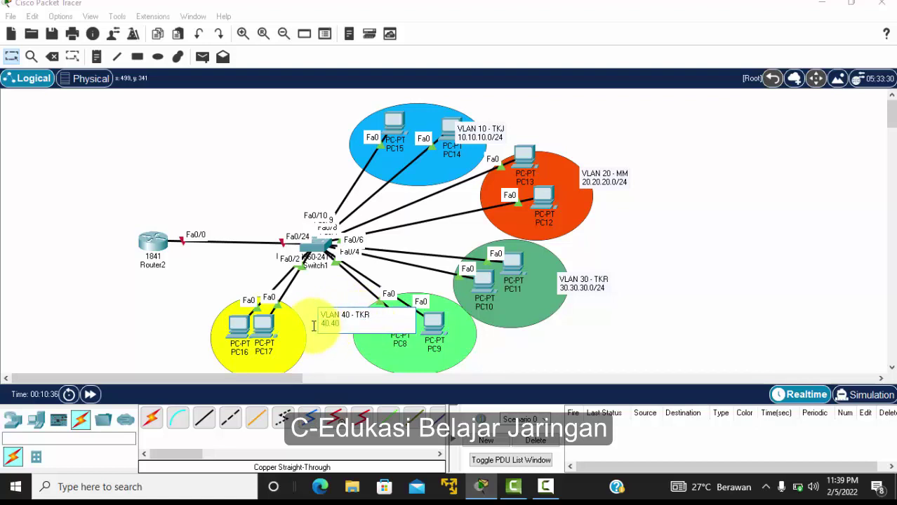
{"action": "type", "text": ".40.0/24"}
{"action": "double_click", "coordinate": [362, 315]}
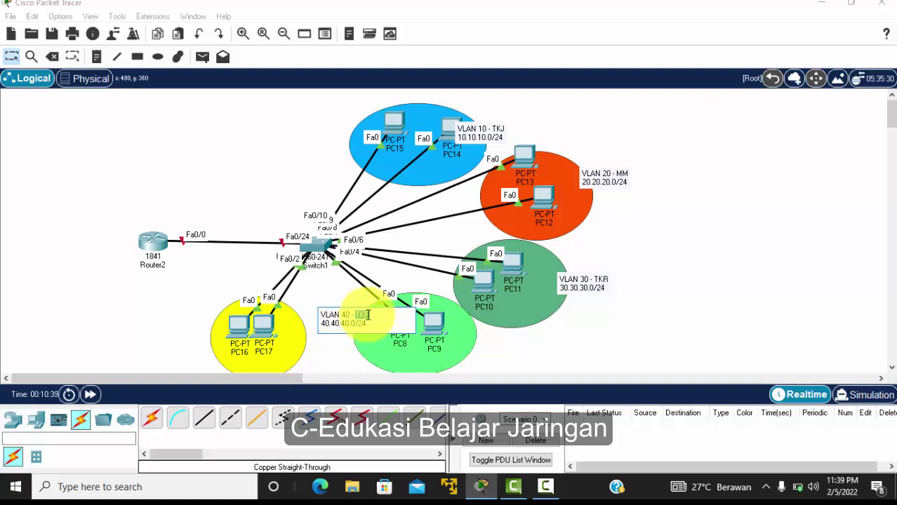
{"action": "type", "text": "GURU"}
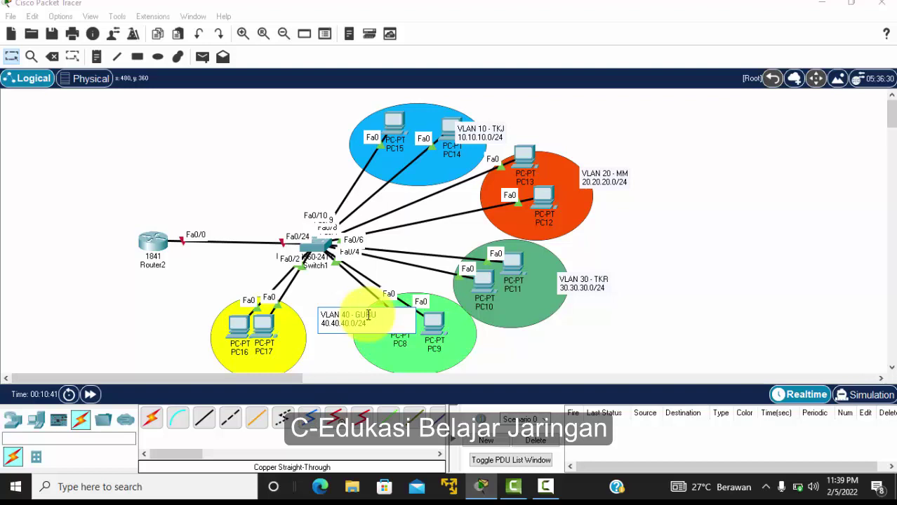
{"action": "left_click", "coordinate": [334, 285]}
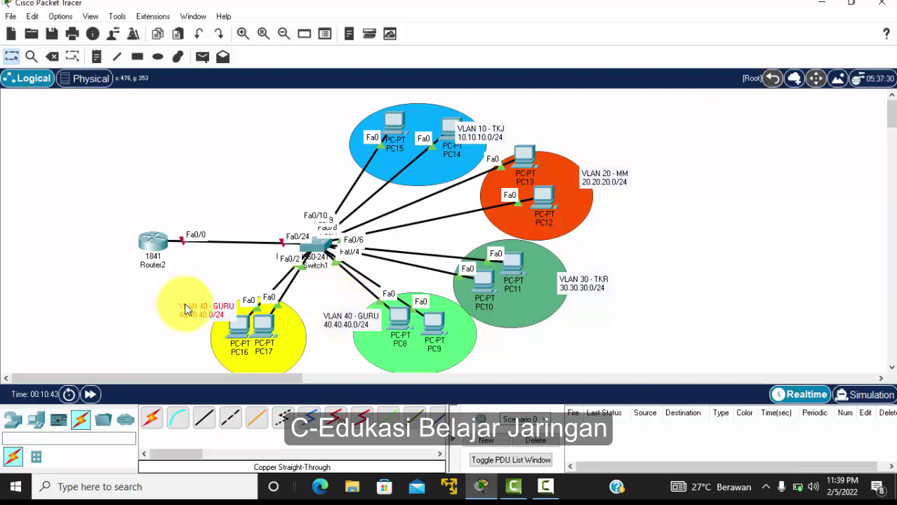
Place a copy of the VLAN 40 note beside the yellow ellipse and change it to "VLAN 50 - KEPSEK" and "50.50.50.0/24".
{"action": "key", "text": "ctrl+v"}
{"action": "double_click", "coordinate": [166, 316]}
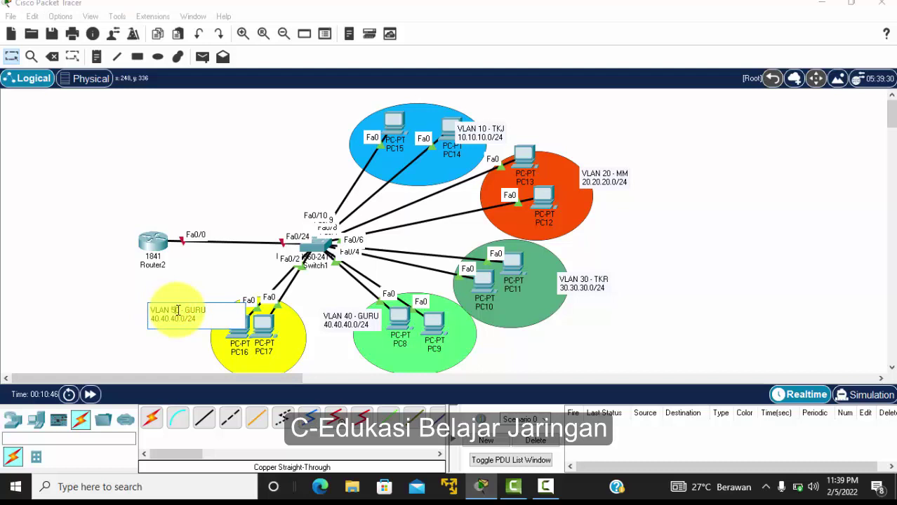
{"action": "double_click", "coordinate": [196, 309]}
{"action": "type", "text": "KEPSEK"}
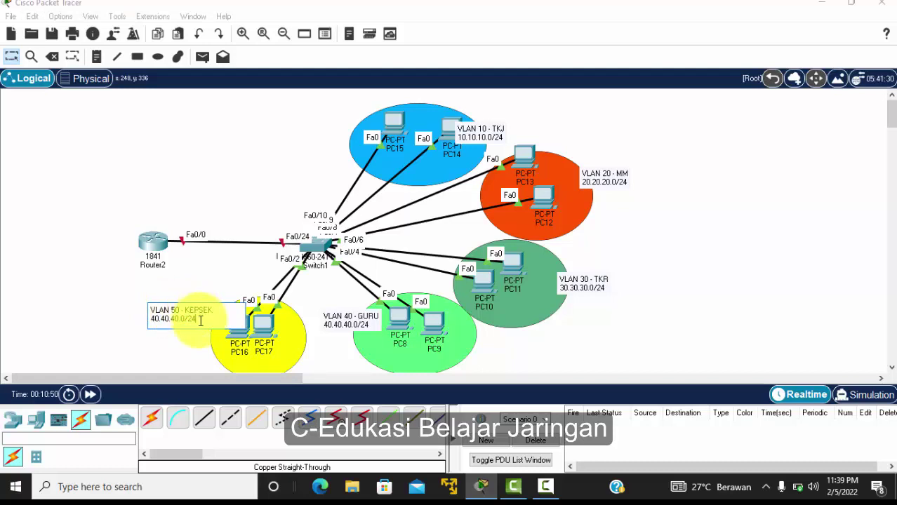
{"action": "left_click_drag", "start_coordinate": [200, 320], "coordinate": [141, 321]}
{"action": "type", "text": "1"}
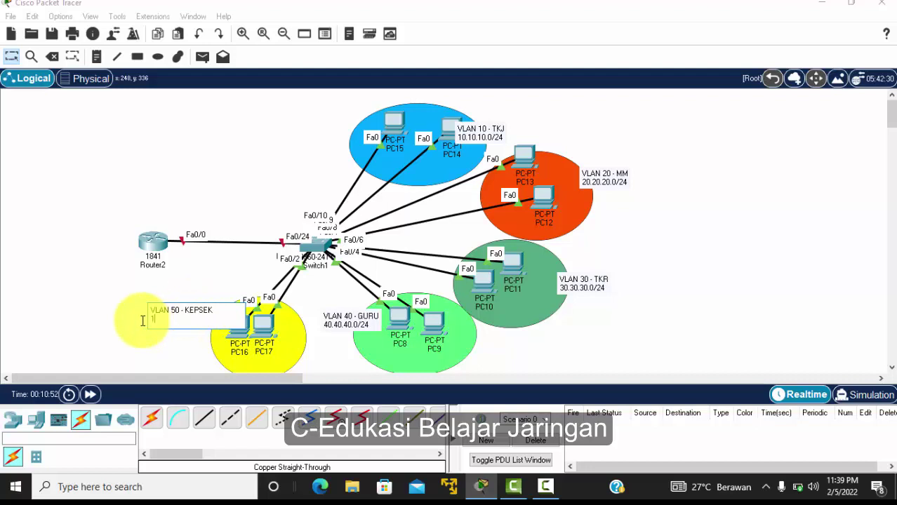
{"action": "type", "text": "50.50.50.0/24"}
{"action": "left_click", "coordinate": [707, 244]}
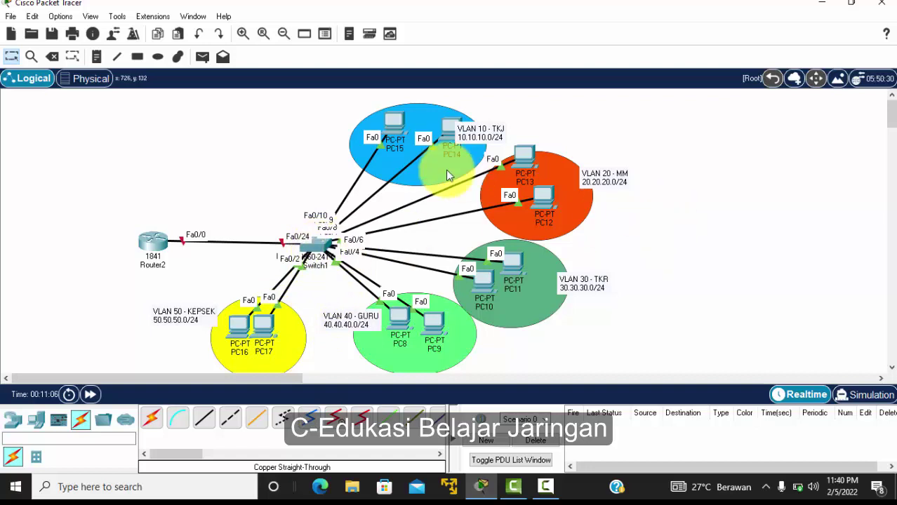
Start a task-list note in the empty area above the router with "1. Ganti Hostname" and "2. Memberikan Password Switch".
{"action": "left_click", "coordinate": [98, 57]}
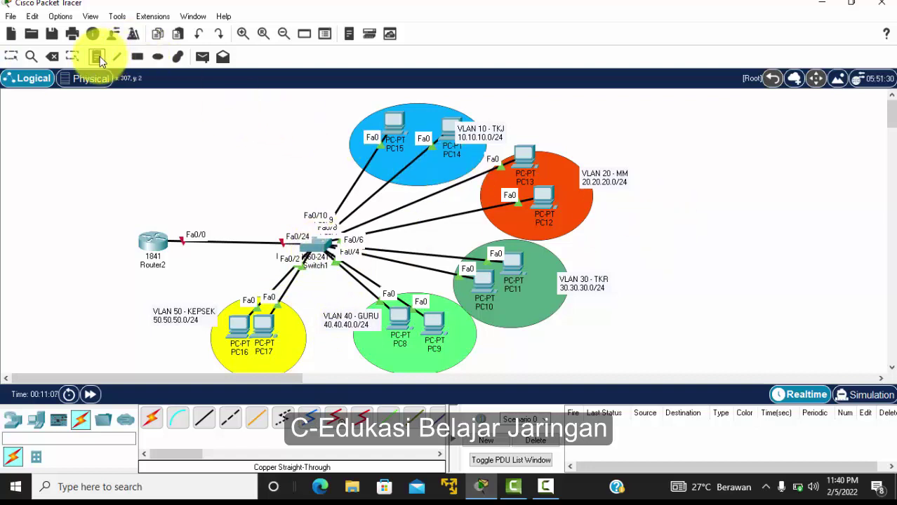
{"action": "left_click", "coordinate": [128, 105]}
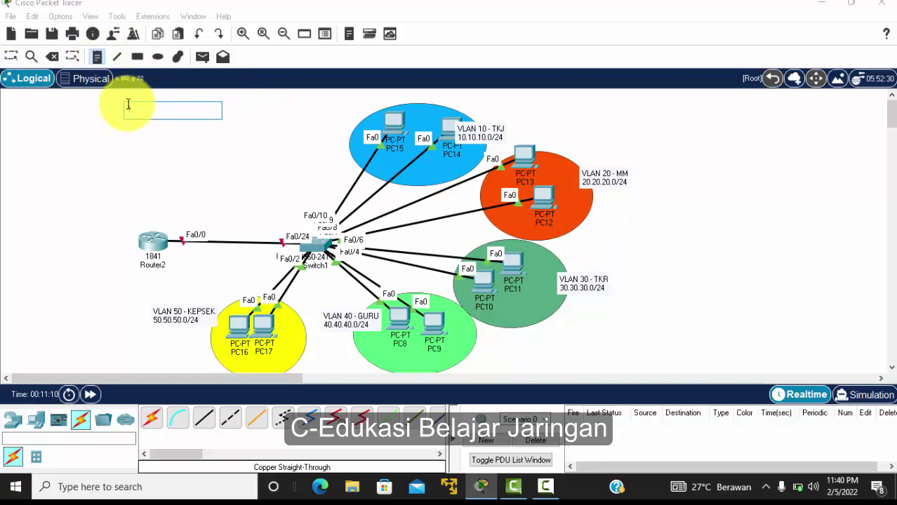
{"action": "type", "text": "Garti Hostname"}
{"action": "type", "text": "2"}
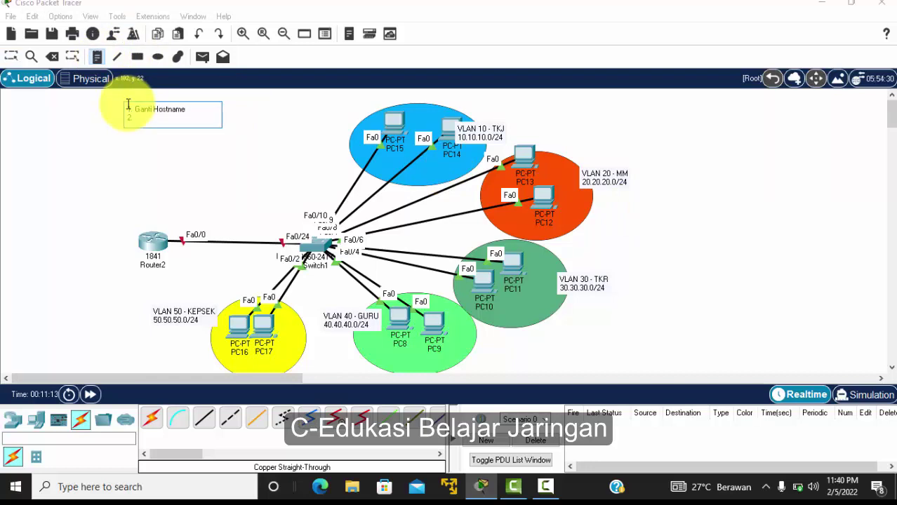
{"action": "type", "text": " Menberikan Password"}
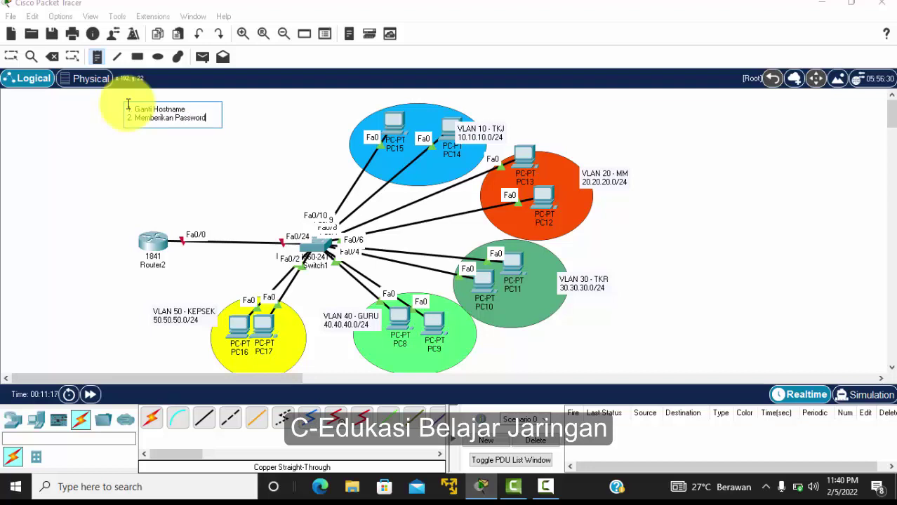
{"action": "type", "text": " Switch"}
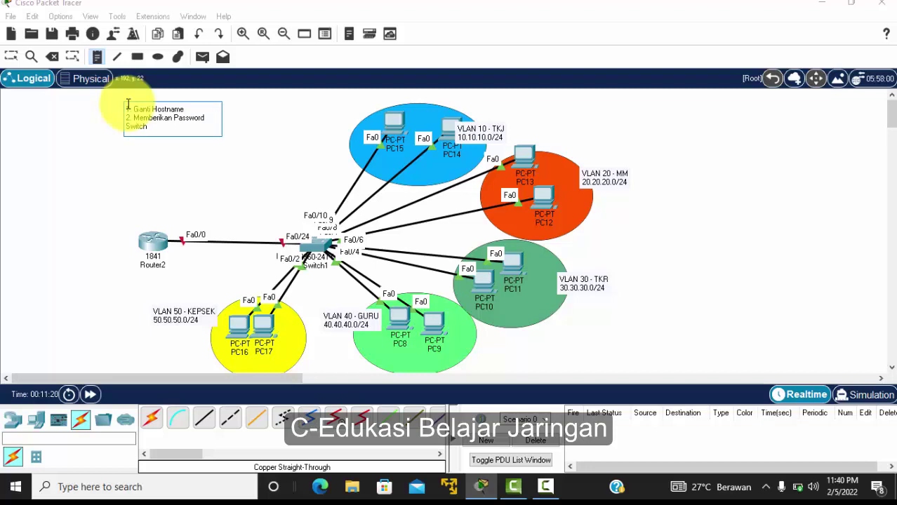
{"action": "key", "text": "Return"}
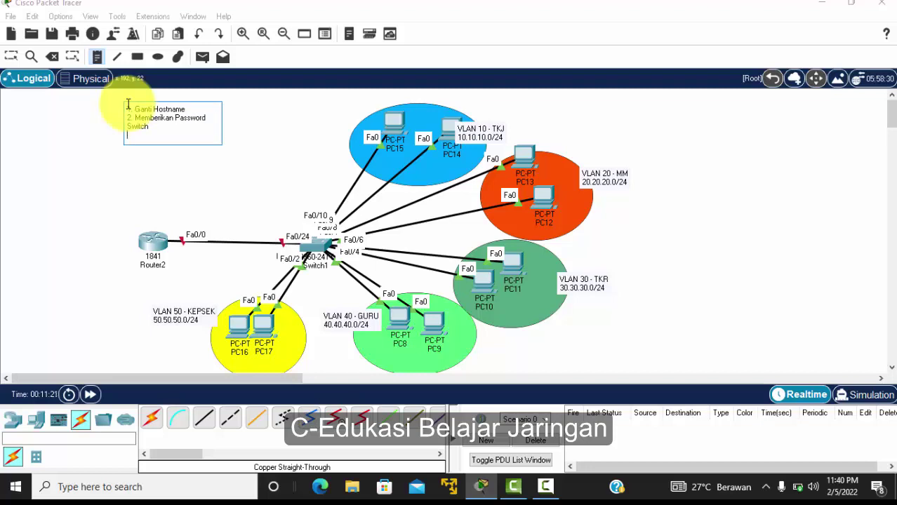
Add the lines "3. VLAN", "4. Sub Interface" and "5. DHCP Server" to the task-list note.
{"action": "type", "text": "3. VLAN"}
{"action": "key", "text": "Return"}
{"action": "type", "text": "4"}
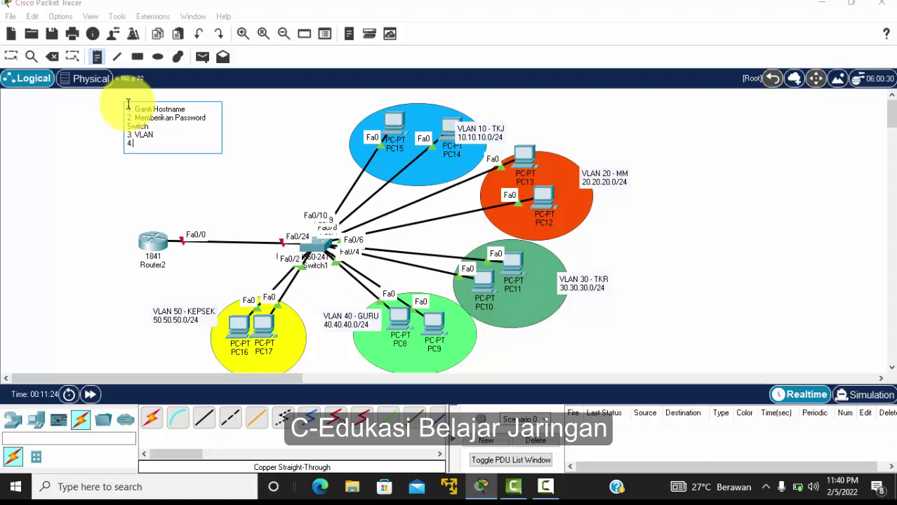
{"action": "type", "text": ". Sub Interface"}
{"action": "key", "text": "Return"}
{"action": "type", "text": "5."}
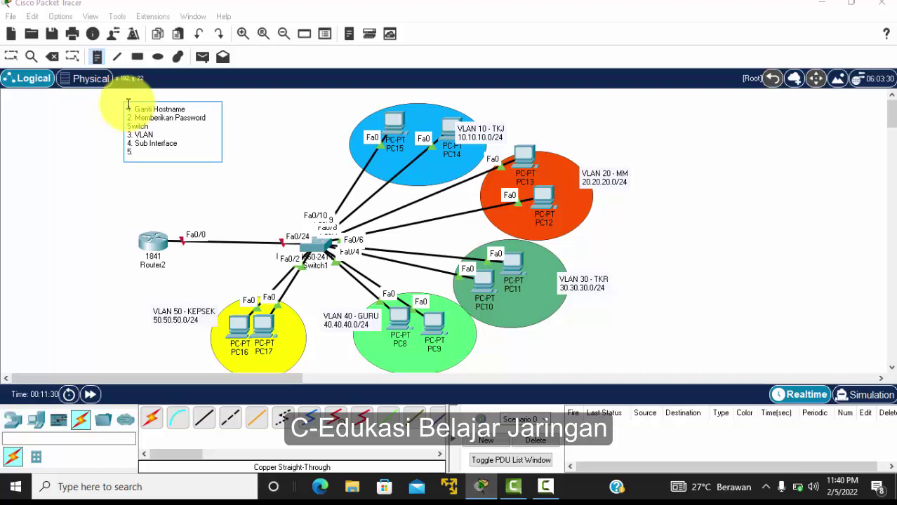
{"action": "type", "text": " DHCP Server"}
{"action": "key", "text": "Return"}
Complete the task list with "6. Setting Setiap PC" and "7. Goal Saling Ping", and move the note slightly closer to the topology.
{"action": "type", "text": "6."}
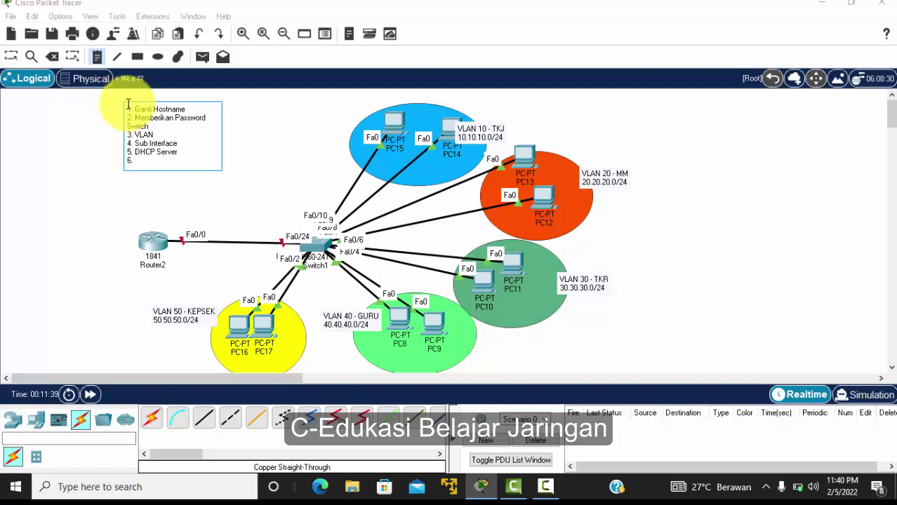
{"action": "type", "text": " Setting Setiap PC"}
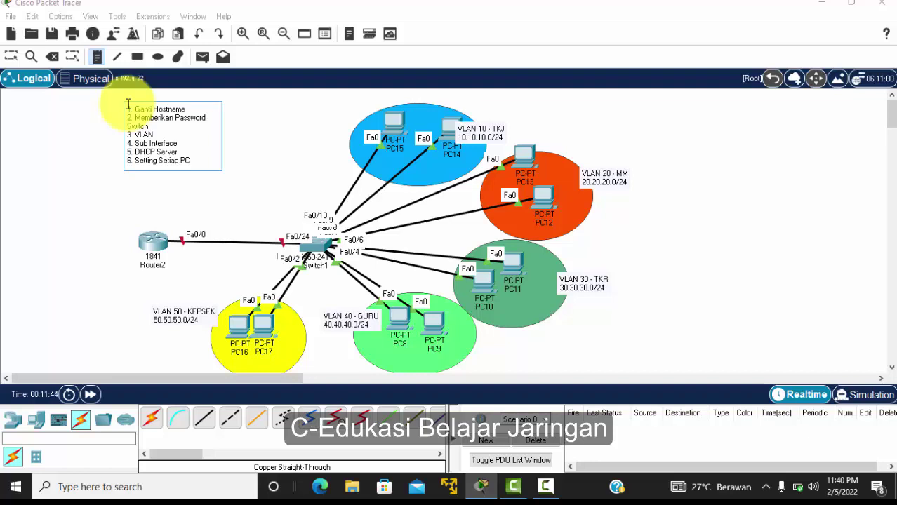
{"action": "key", "text": "Return"}
{"action": "type", "text": "7. Goal"}
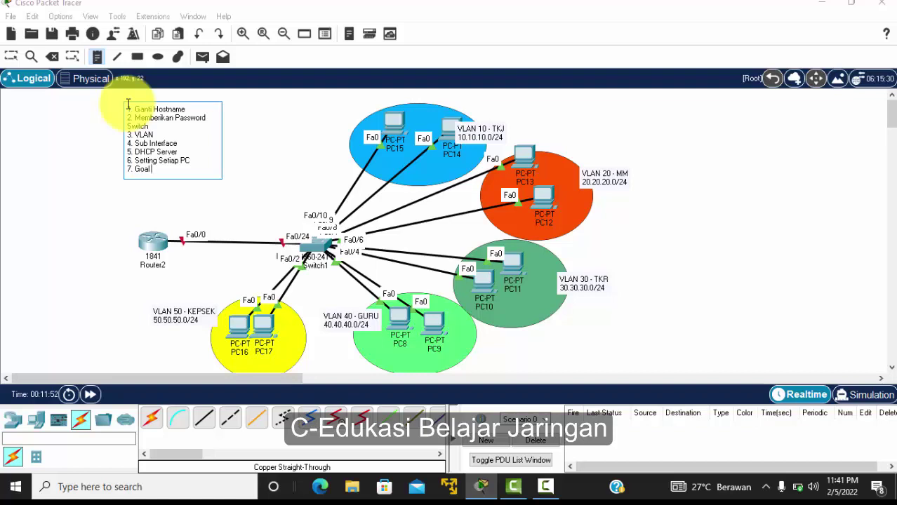
{"action": "type", "text": "aling Ping"}
{"action": "left_click", "coordinate": [246, 132]}
{"action": "key", "text": "Escape"}
{"action": "left_click_drag", "start_coordinate": [198, 142], "coordinate": [237, 160]}
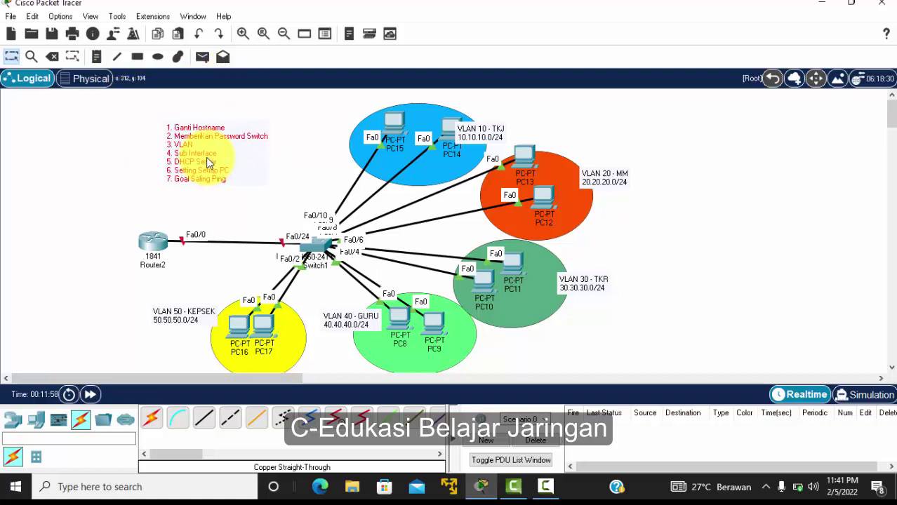
Open Switch1's command line, place its window beside the task list and router, and bring up the Switch> prompt.
{"action": "left_click", "coordinate": [320, 251]}
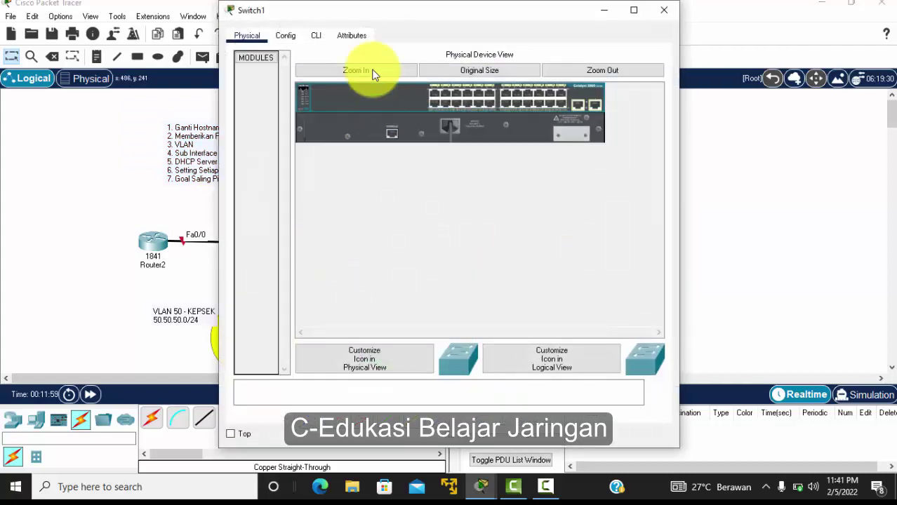
{"action": "left_click", "coordinate": [317, 35]}
{"action": "left_click_drag", "start_coordinate": [294, 10], "coordinate": [538, 2]}
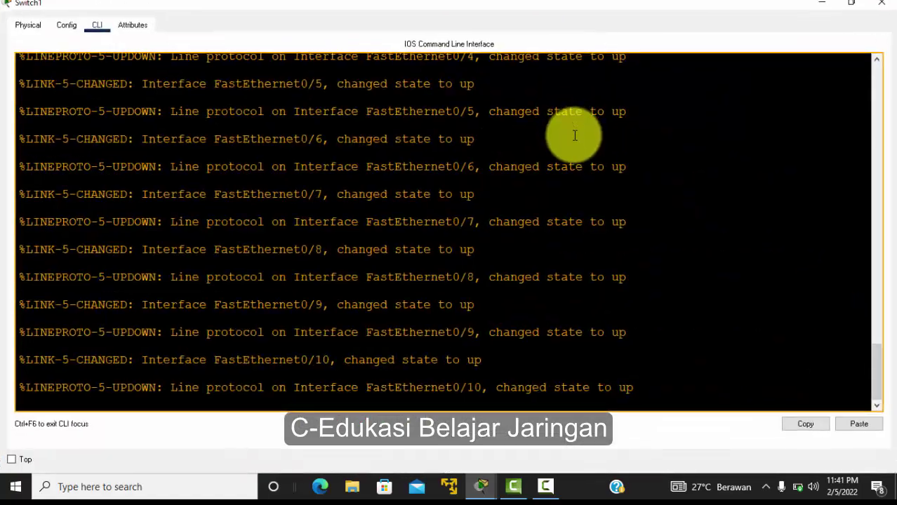
{"action": "left_click", "coordinate": [851, 3]}
{"action": "left_click_drag", "start_coordinate": [380, 14], "coordinate": [530, 18]}
{"action": "left_click", "coordinate": [573, 170]}
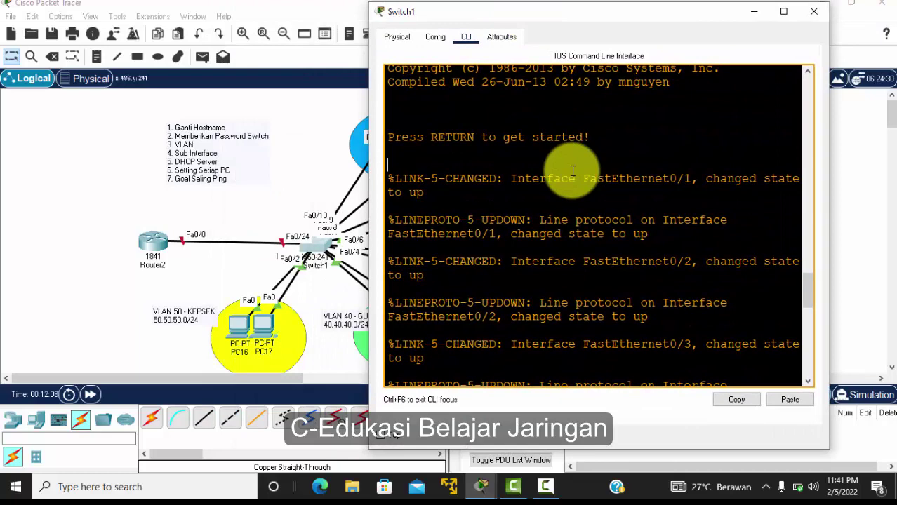
{"action": "key", "text": "Return"}
{"action": "key", "text": "Return"}
{"action": "key", "text": "Return"}
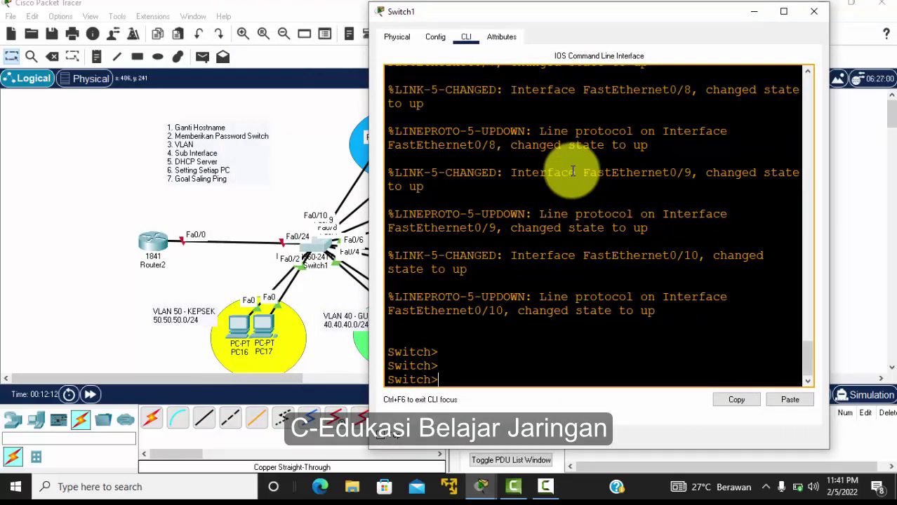
Enter privileged mode with "en" and global configuration mode with "conf t" on Switch1.
{"action": "type", "text": "en"}
{"action": "key", "text": "Return"}
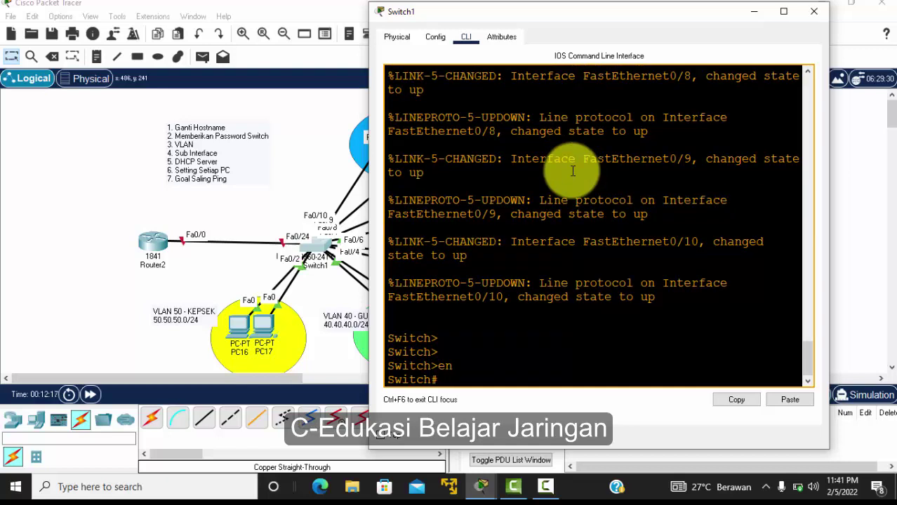
{"action": "type", "text": "conf t"}
{"action": "key", "text": "Return"}
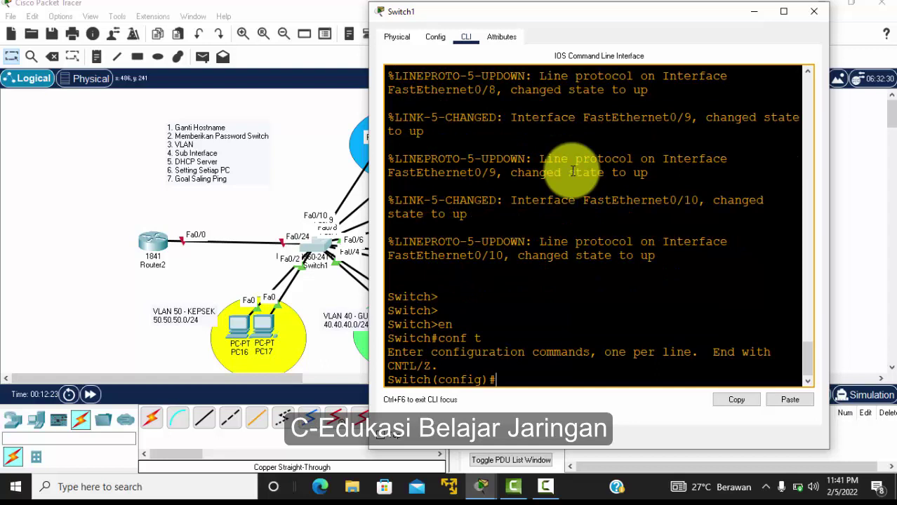
Set the switch's hostname to SW-Darsal.
{"action": "type", "text": "hostname SW-1"}
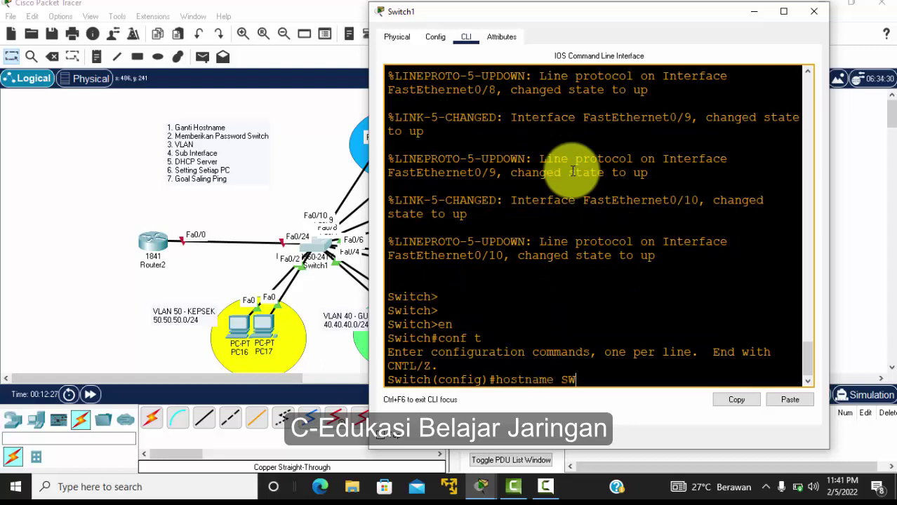
{"action": "key", "text": "BackSpace"}
{"action": "type", "text": "DArsal"}
{"action": "key", "text": "BackSpace"}
{"action": "key", "text": "BackSpace"}
{"action": "key", "text": "BackSpace"}
{"action": "key", "text": "BackSpace"}
{"action": "key", "text": "BackSpace"}
{"action": "type", "text": "arsal"}
{"action": "key", "text": "Return"}
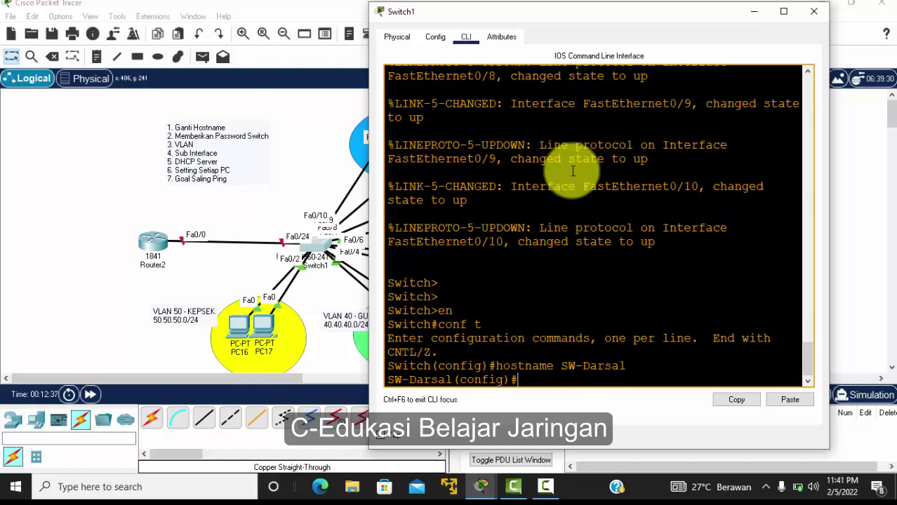
Leave global configuration mode with "exit" and re-enter it with "conf t" on the switch.
{"action": "type", "text": "exit"}
{"action": "key", "text": "Return"}
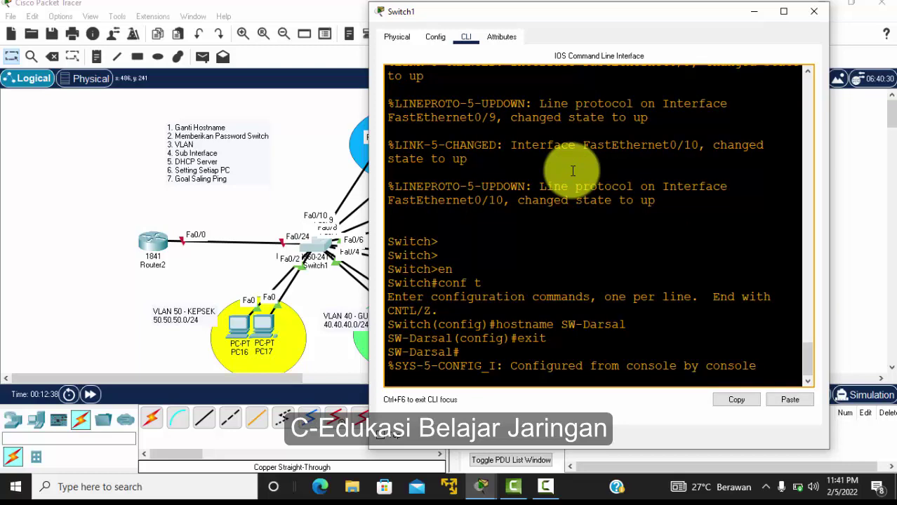
{"action": "type", "text": "conf t"}
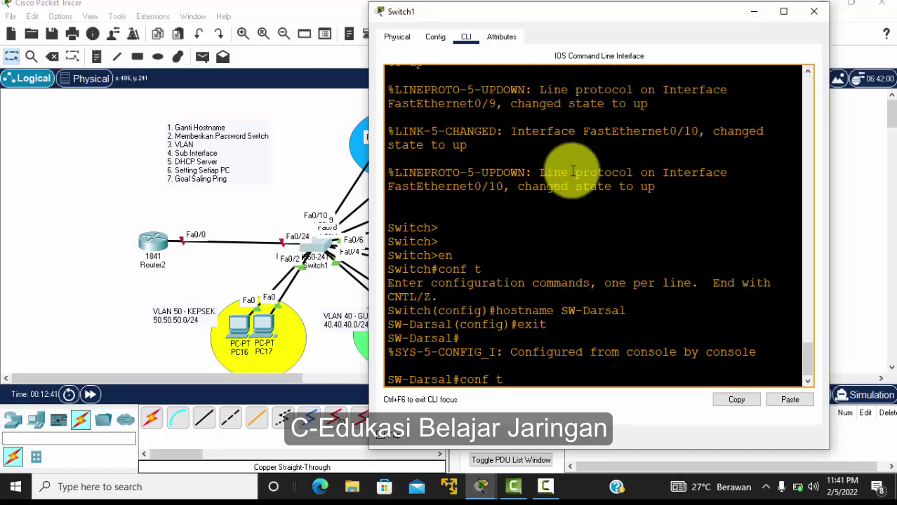
{"action": "key", "text": "Return"}
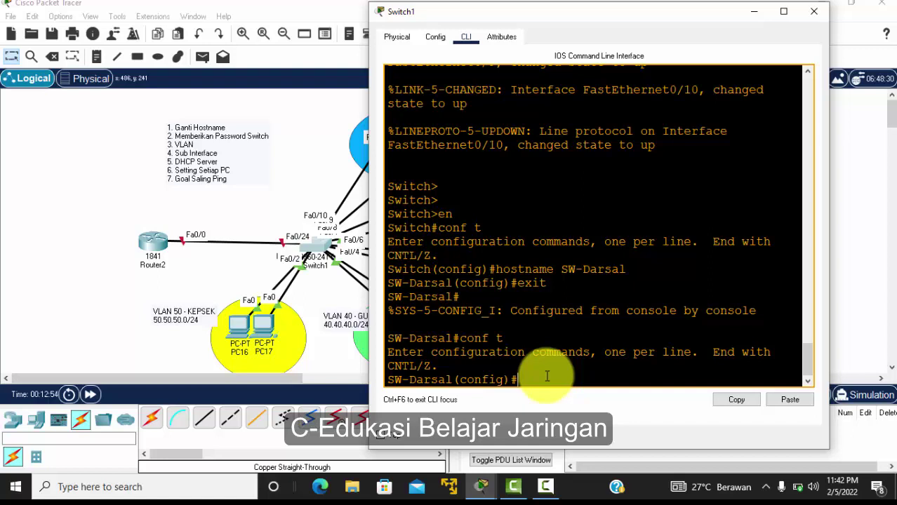
Try to set the switch's password with a "passwors sec" command, and highlight the rejected line.
{"action": "type", "text": "asswors sec admin"}
{"action": "key", "text": "Return"}
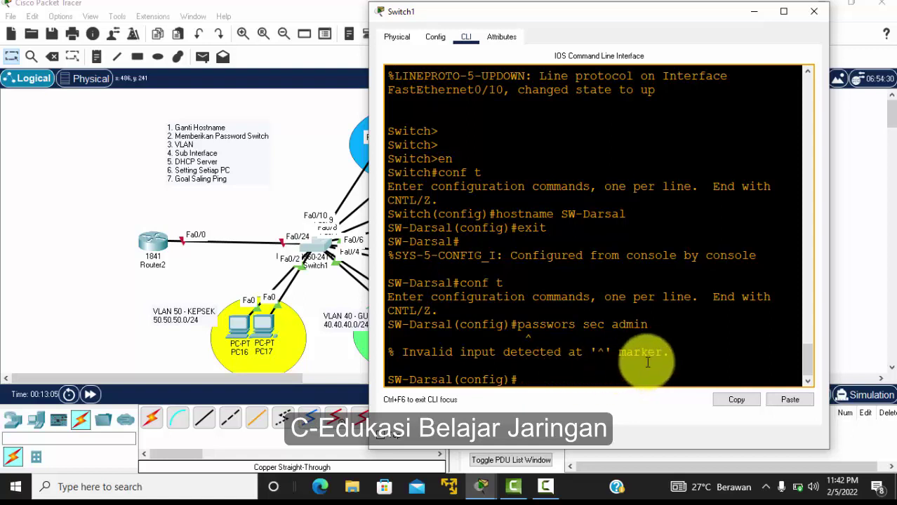
{"action": "left_click_drag", "start_coordinate": [671, 353], "coordinate": [521, 325]}
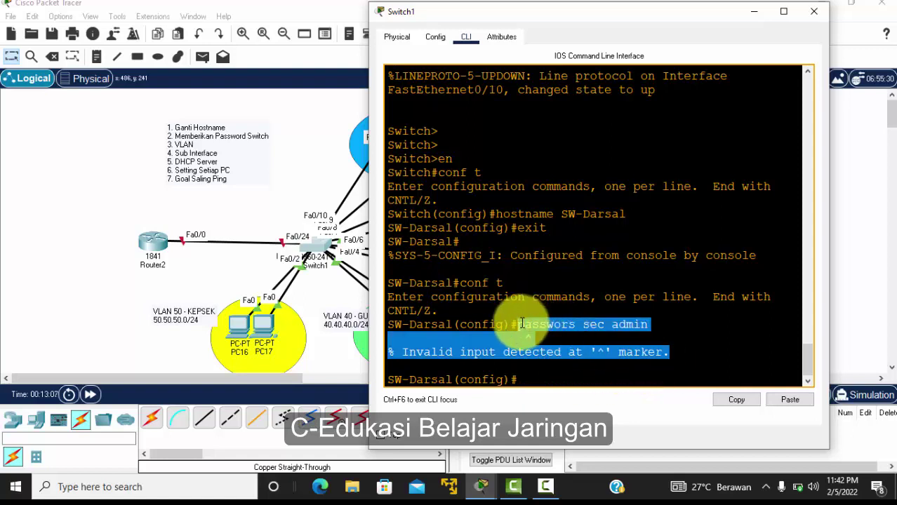
Set the switch's privileged-mode password with the "enable sec" command.
{"action": "left_click", "coordinate": [517, 374]}
{"action": "type", "text": "enab"}
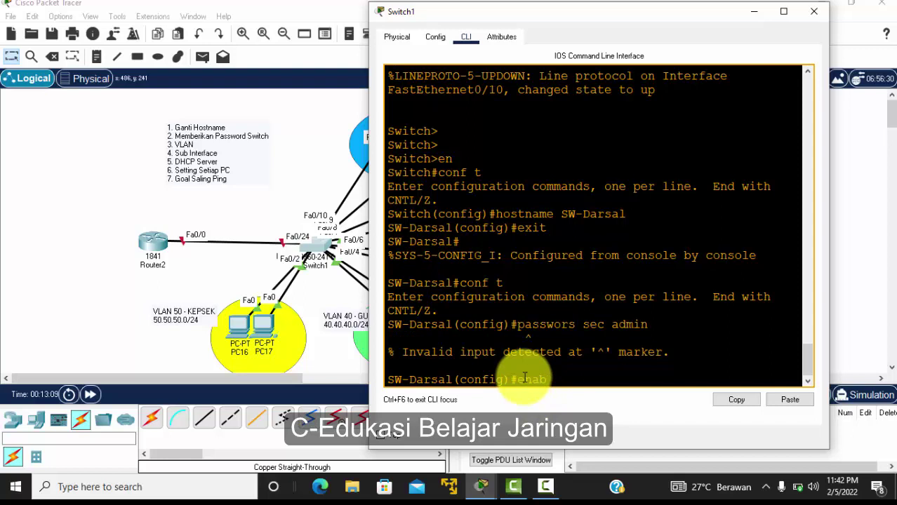
{"action": "type", "text": "le sec admin"}
{"action": "key", "text": "Return"}
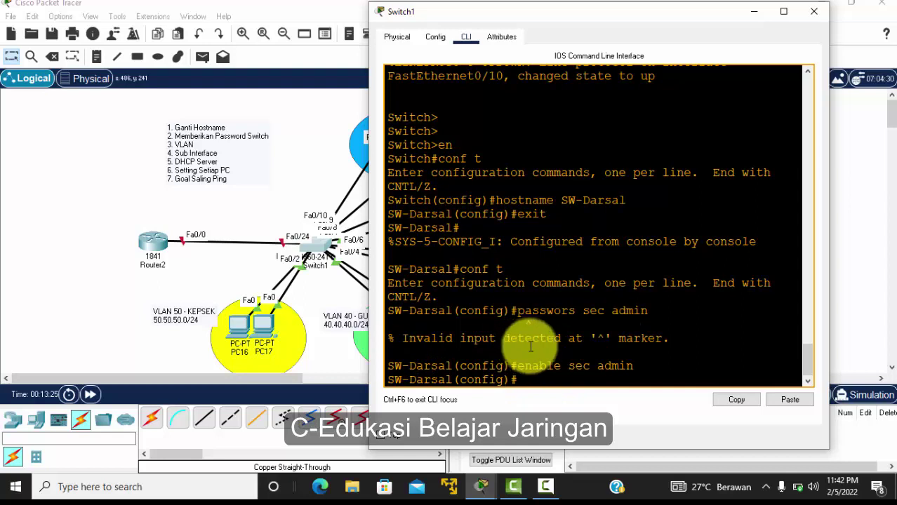
Create VLAN 10 on the switch and name it TKJ.
{"action": "type", "text": "vlan 10"}
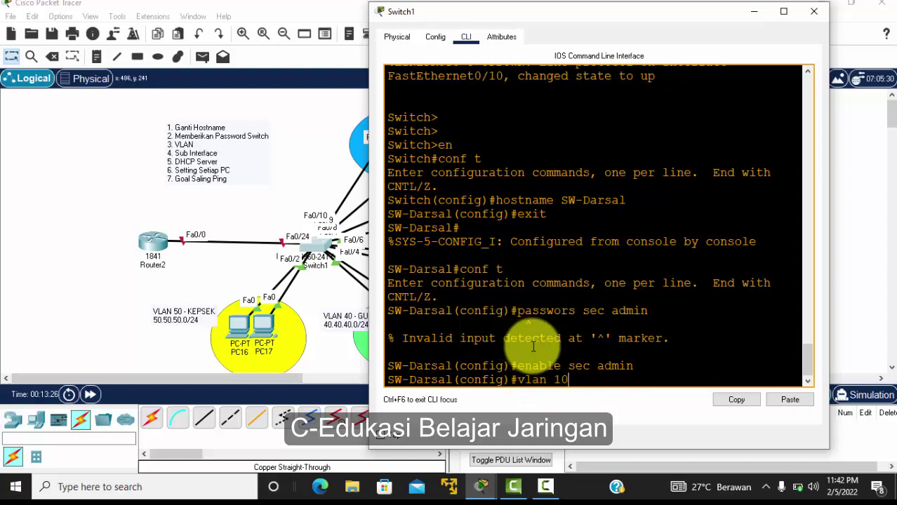
{"action": "key", "text": "Return"}
{"action": "type", "text": "name "}
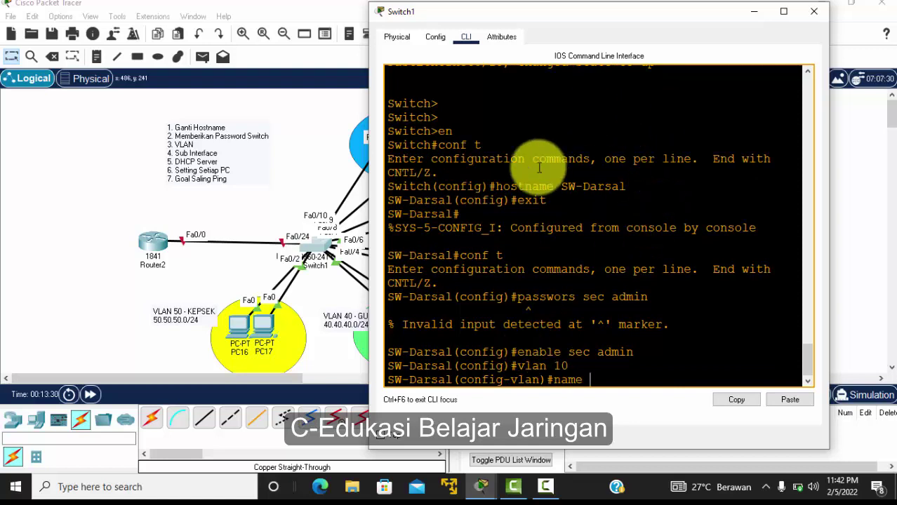
{"action": "type", "text": "TKJ"}
{"action": "key", "text": "Return"}
{"action": "key", "text": "Return"}
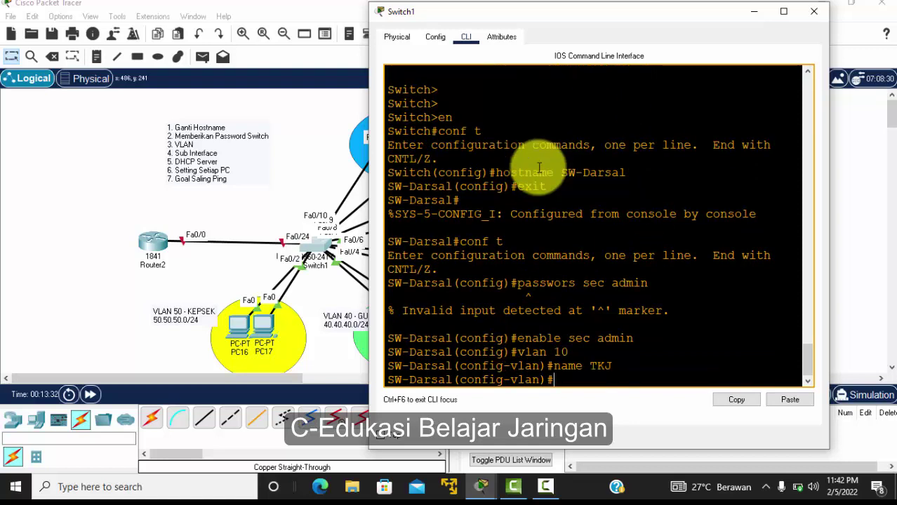
Create VLAN 20 on the switch and name it MM.
{"action": "type", "text": "vlan 20"}
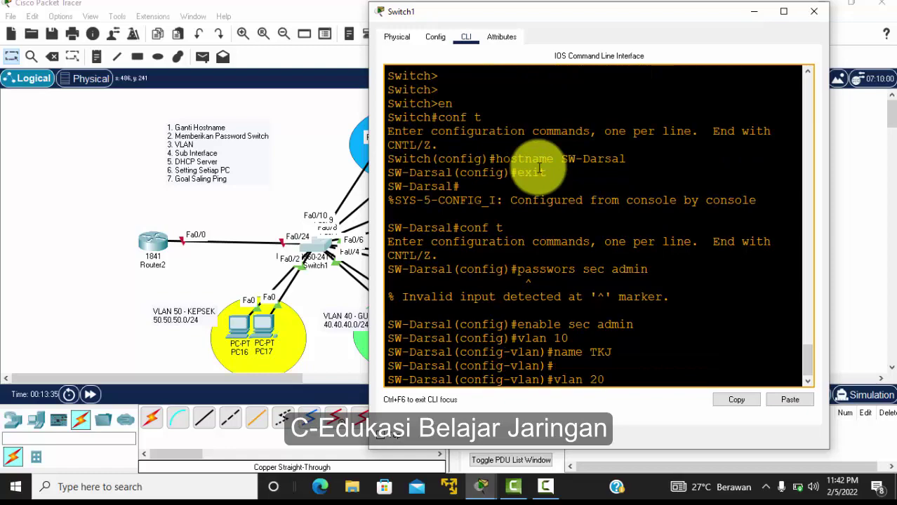
{"action": "key", "text": "Return"}
{"action": "type", "text": "name"}
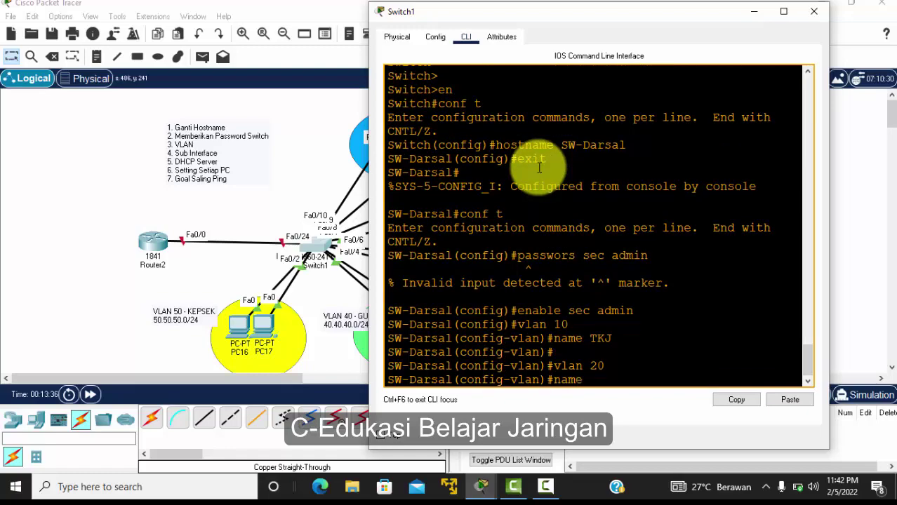
{"action": "left_click_drag", "start_coordinate": [455, 9], "coordinate": [399, 58]}
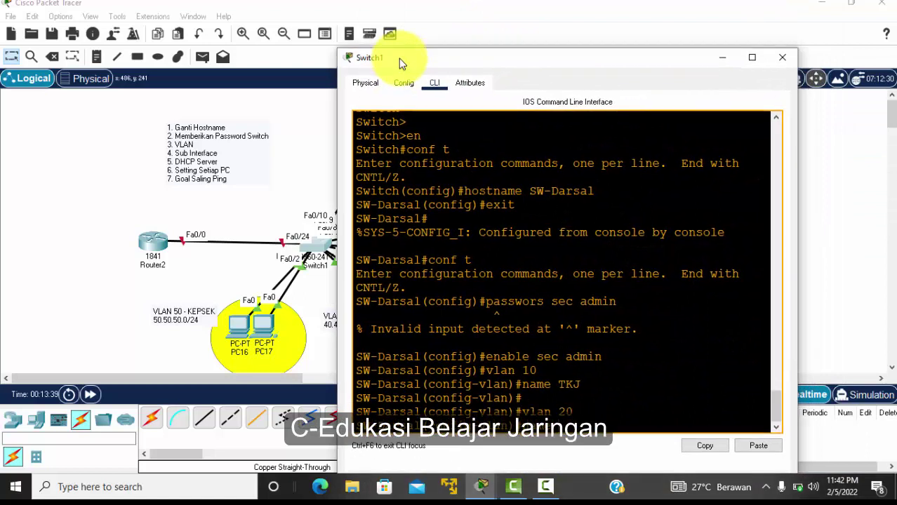
{"action": "type", "text": "MM"}
{"action": "key", "text": "Return"}
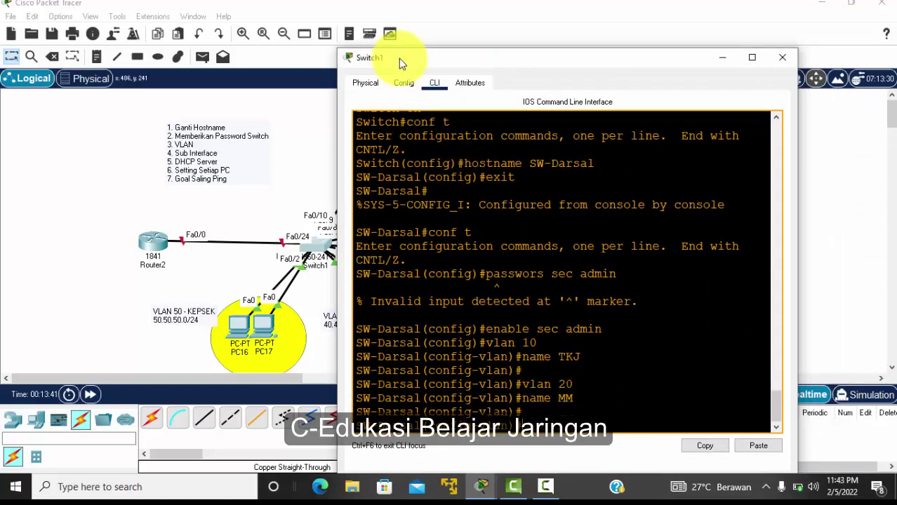
Create VLAN 30 on the switch and name it TKR.
{"action": "type", "text": "vlan 30"}
{"action": "key", "text": "Return"}
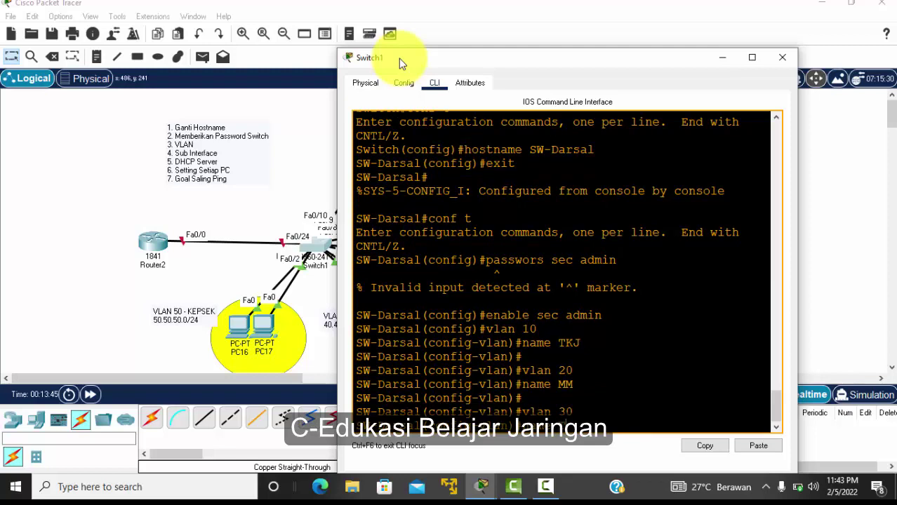
{"action": "type", "text": "name TKR"}
{"action": "key", "text": "Return"}
{"action": "key", "text": "Return"}
Create VLAN 40 named GURU on the switch, moving the Switch1 window aside to uncover the topology's VLAN 40 label.
{"action": "type", "text": "vlan"}
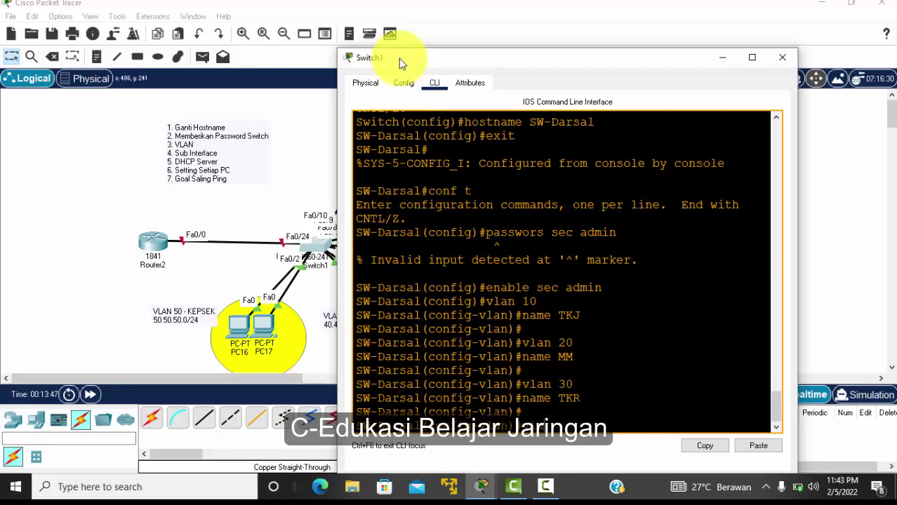
{"action": "type", "text": " 40"}
{"action": "key", "text": "Return"}
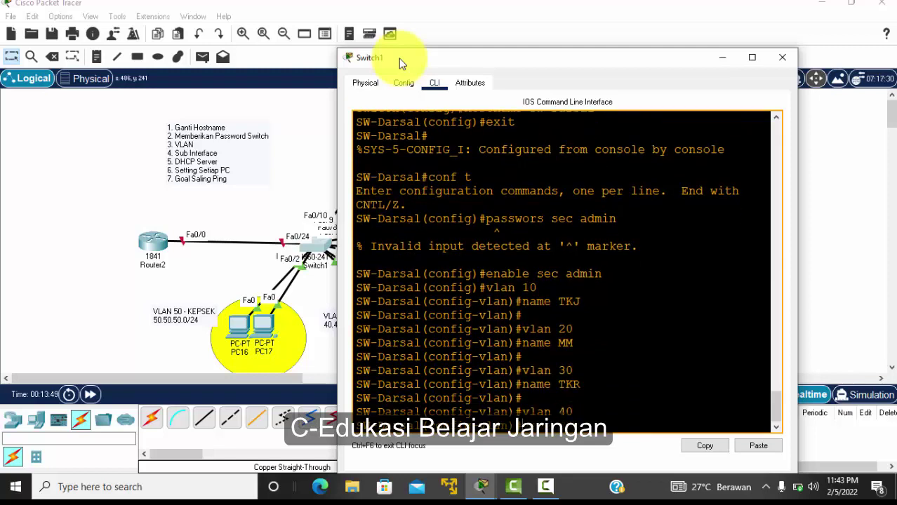
{"action": "left_click_drag", "start_coordinate": [399, 58], "coordinate": [452, 63]}
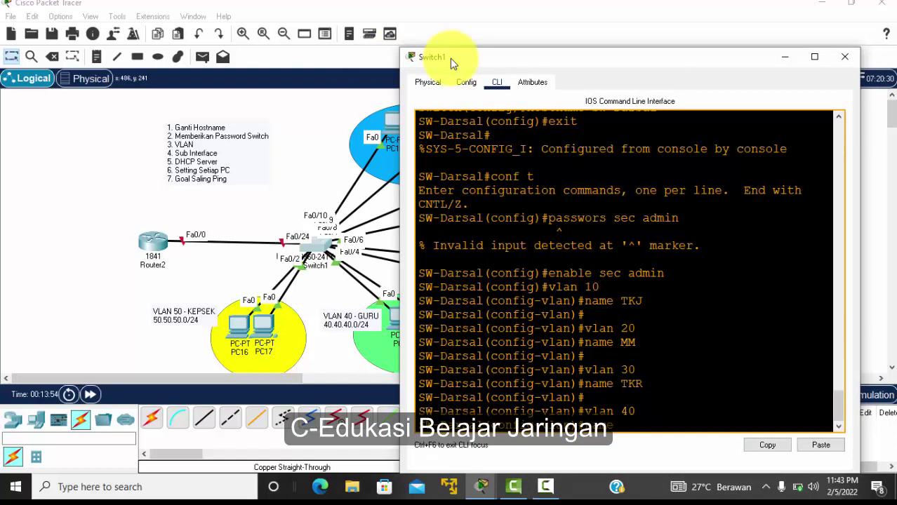
{"action": "type", "text": "name GURU"}
{"action": "key", "text": "Return"}
{"action": "key", "text": "Return"}
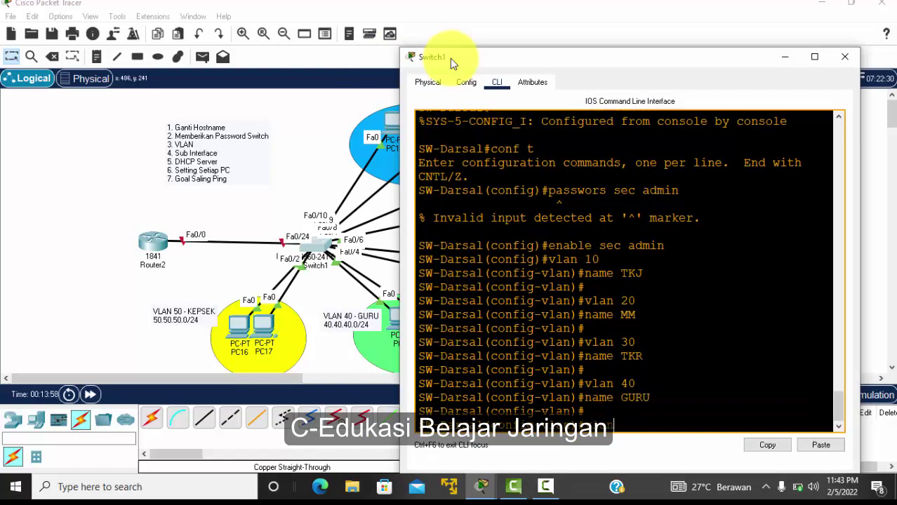
Create VLAN 50 on the switch and name it KEPSEK.
{"action": "type", "text": "vlan 50"}
{"action": "key", "text": "Return"}
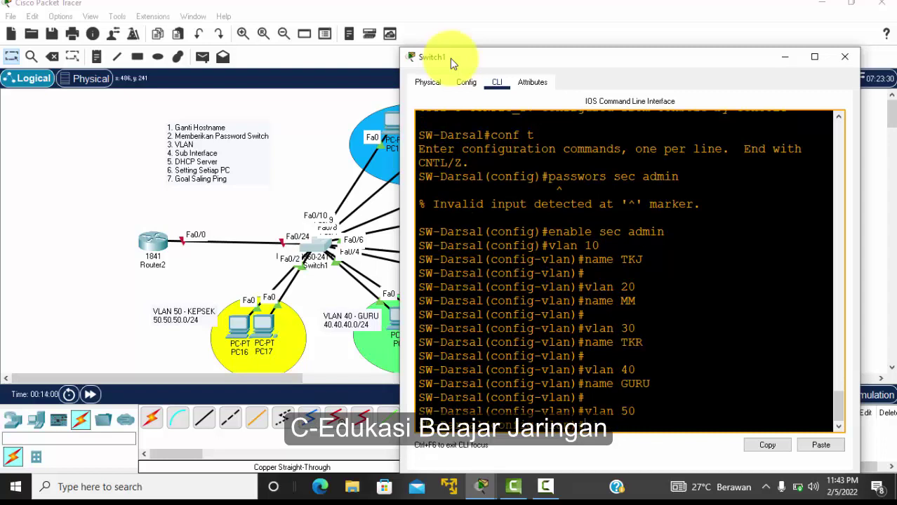
{"action": "type", "text": "name KEPSEK"}
{"action": "key", "text": "Return"}
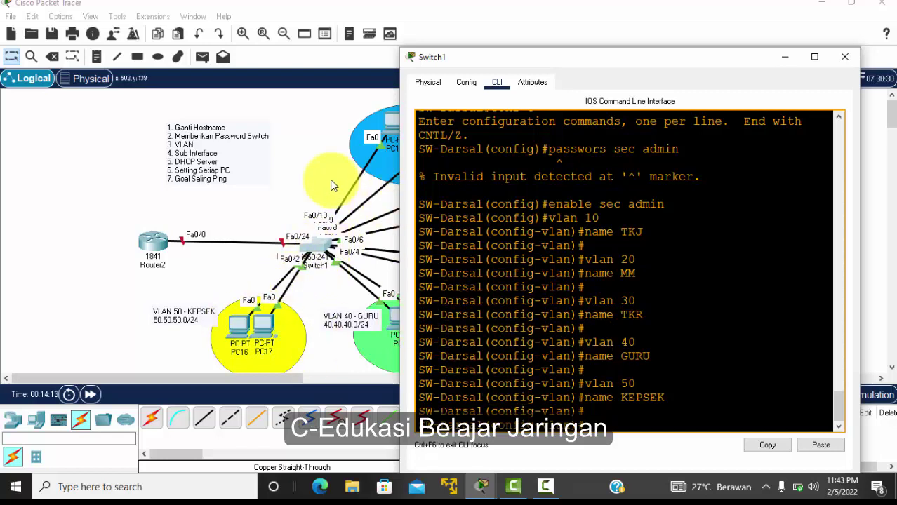
Reposition PC15 and PC14 slightly within the blue VLAN 10 area to separate their switch port labels.
{"action": "left_click_drag", "start_coordinate": [460, 58], "coordinate": [495, 52]}
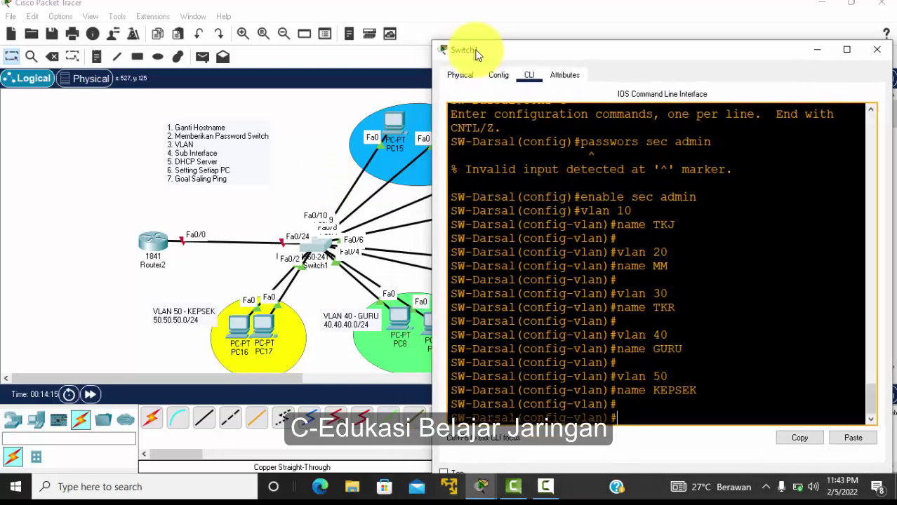
{"action": "left_click", "coordinate": [372, 102]}
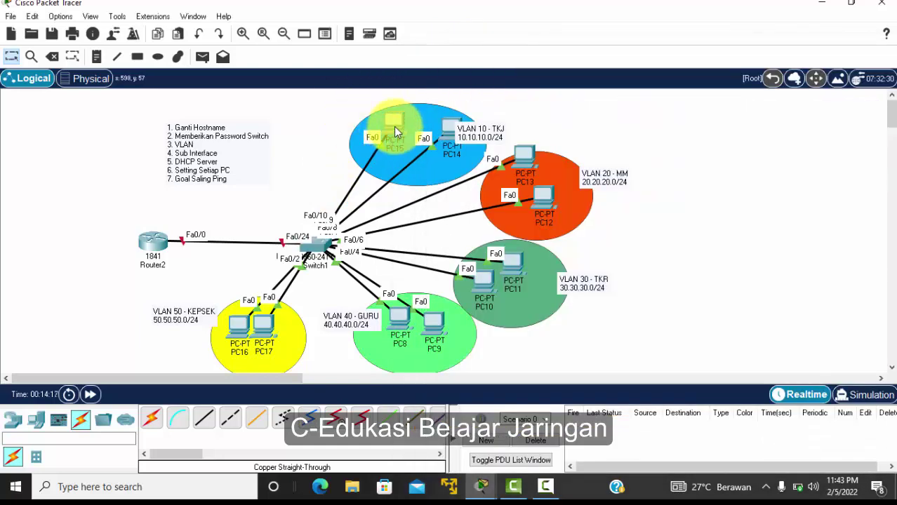
{"action": "left_click_drag", "start_coordinate": [391, 121], "coordinate": [365, 128]}
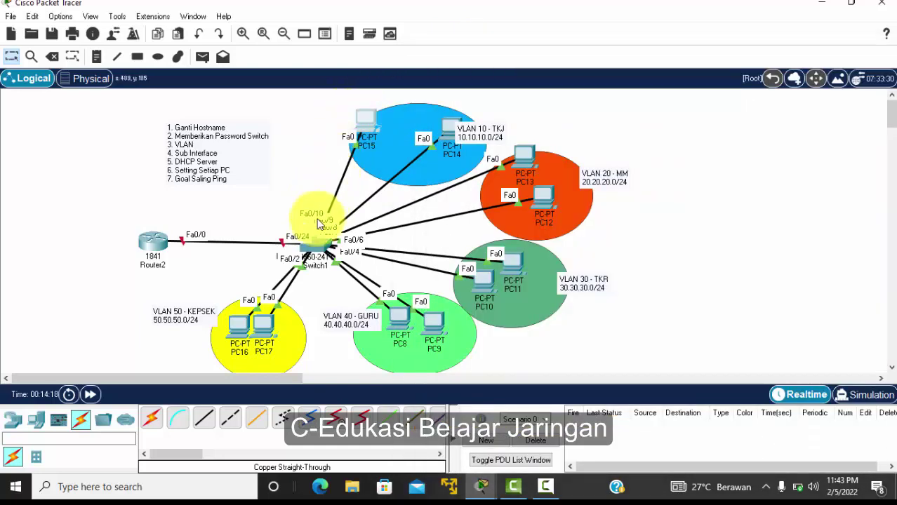
{"action": "mouse_move", "coordinate": [451, 135]}
{"action": "left_mouse_down"}
{"action": "mouse_move", "coordinate": [428, 116]}
{"action": "mouse_move", "coordinate": [443, 147]}
{"action": "left_mouse_up"}
{"action": "left_click_drag", "start_coordinate": [371, 120], "coordinate": [374, 147]}
Return to Switch1's command line, place its window beside the topology, and leave VLAN configuration mode with "exit".
{"action": "key", "text": "alt+Tab"}
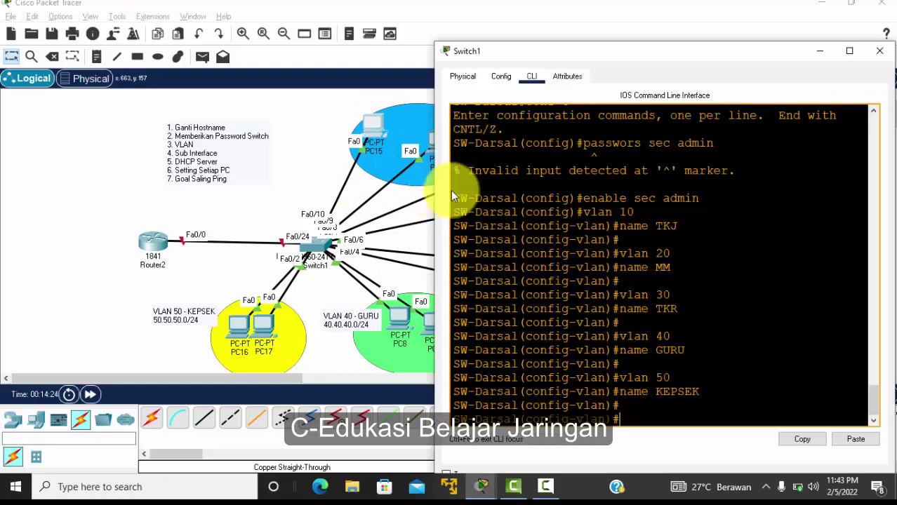
{"action": "left_click_drag", "start_coordinate": [517, 56], "coordinate": [501, 28]}
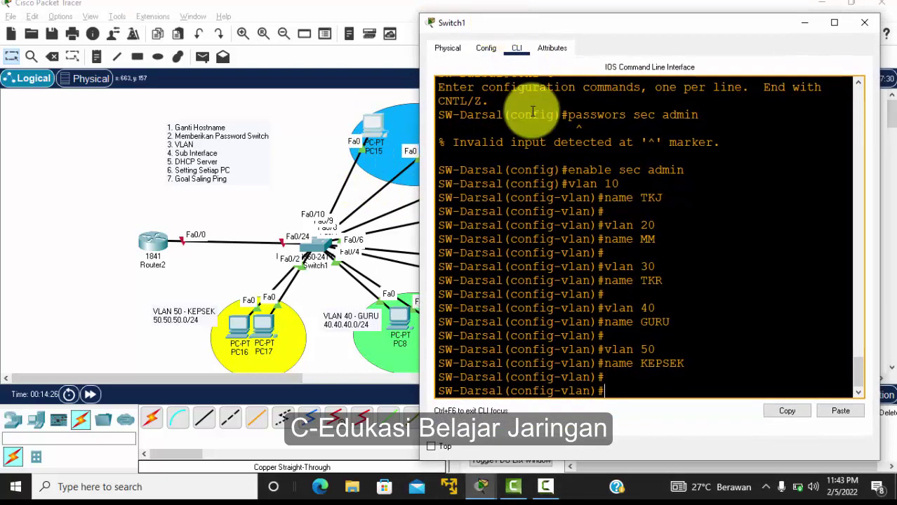
{"action": "key", "text": "Return"}
{"action": "key", "text": "Return"}
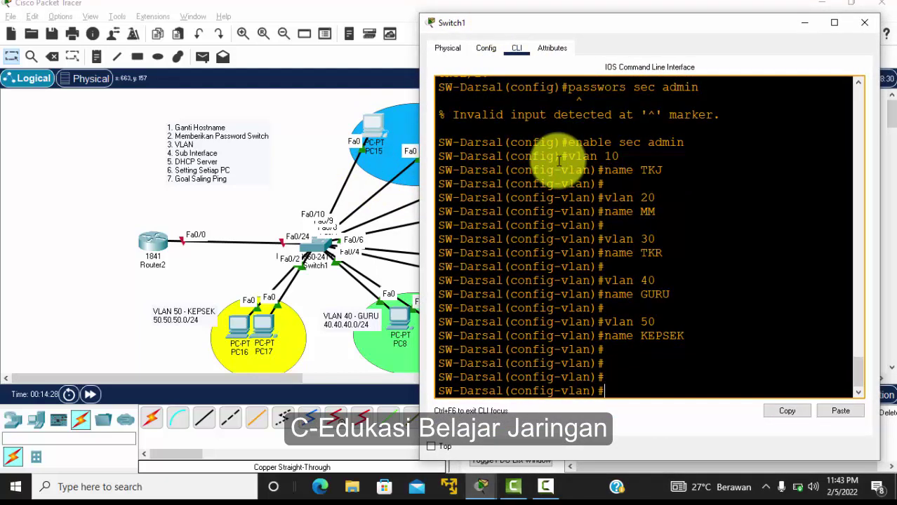
{"action": "type", "text": "exit"}
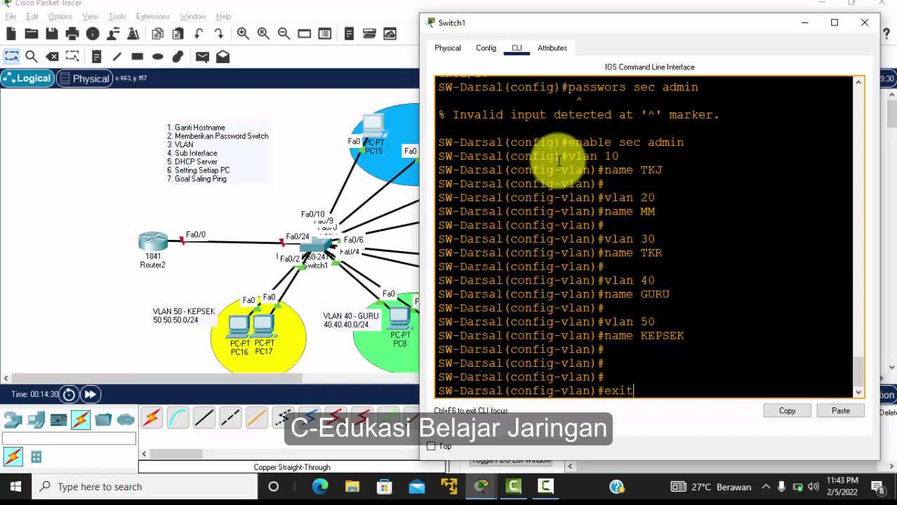
{"action": "key", "text": "Return"}
Set the interface range fa0/9-10 to access mode with "sw mod acc" and assign it to VLAN 10 with "sw acc vlan 10".
{"action": "type", "text": "int"}
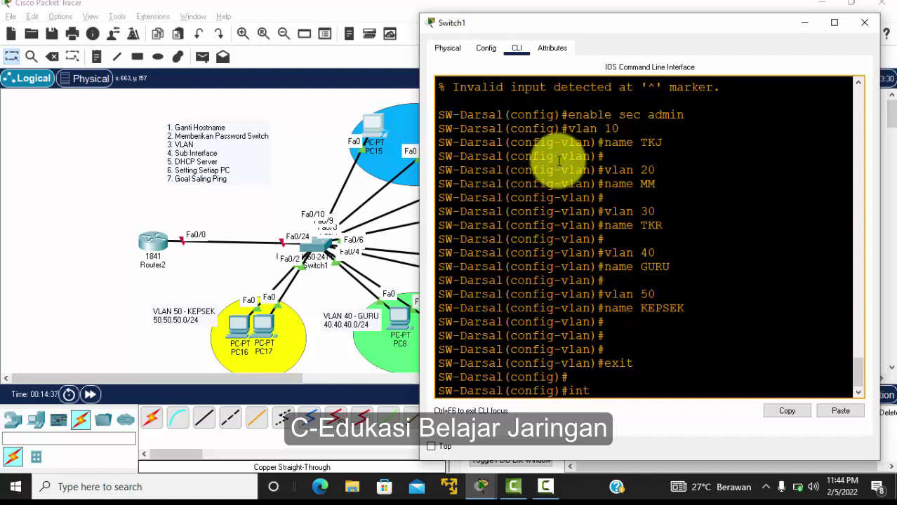
{"action": "type", "text": "range fa0/10"}
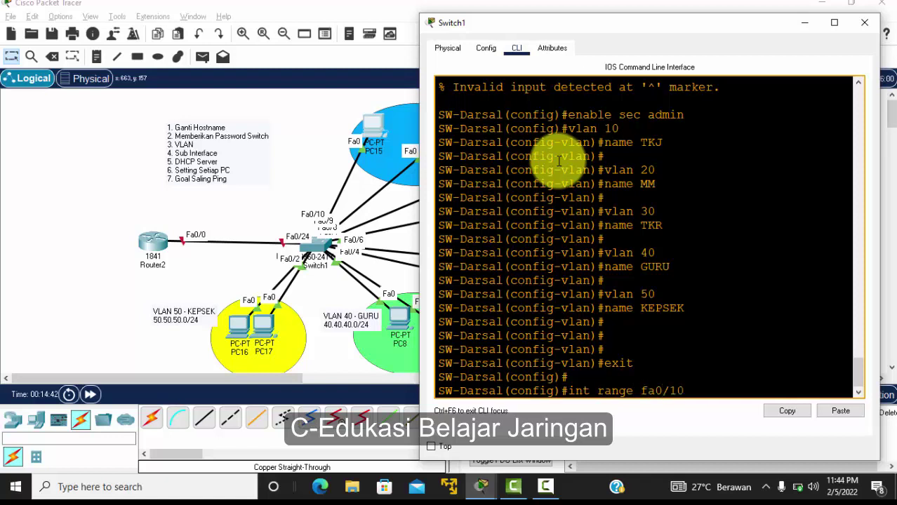
{"action": "key", "text": "BackSpace"}
{"action": "key", "text": "BackSpace"}
{"action": "type", "text": "9-10"}
{"action": "key", "text": "Return"}
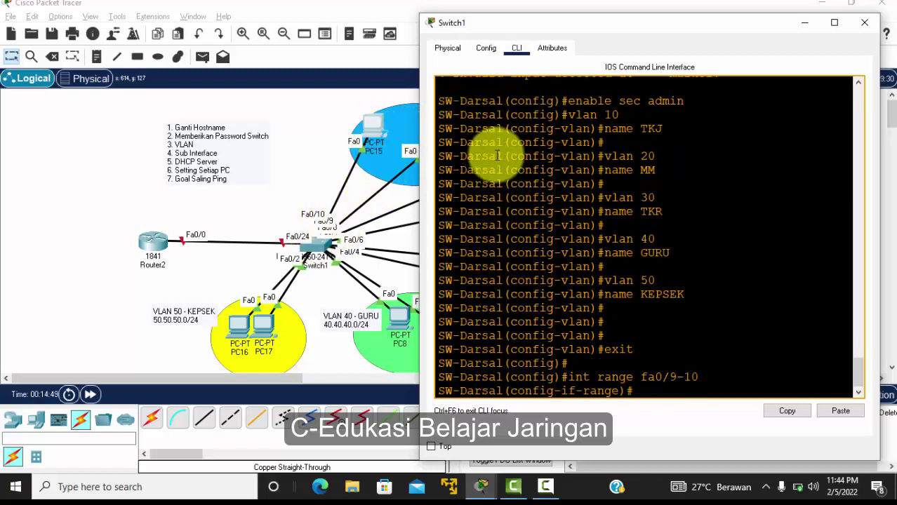
{"action": "type", "text": "sw mod acc"}
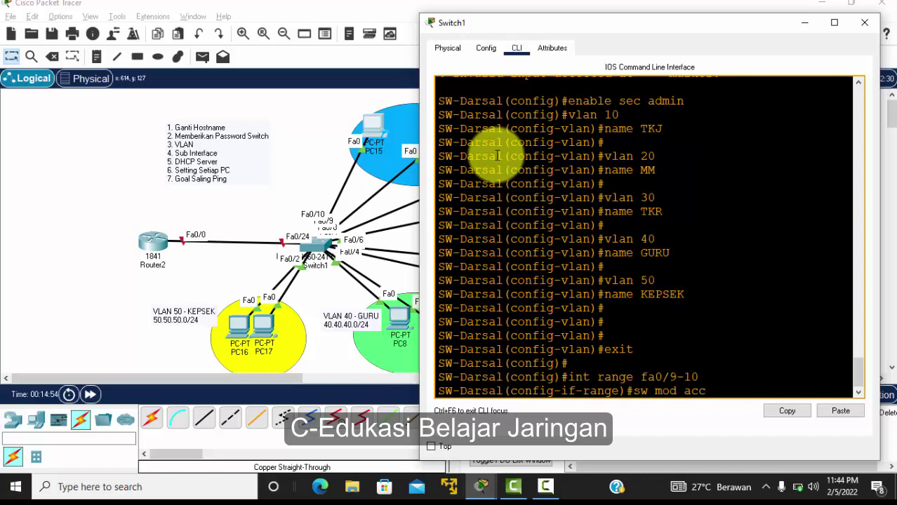
{"action": "key", "text": "Return"}
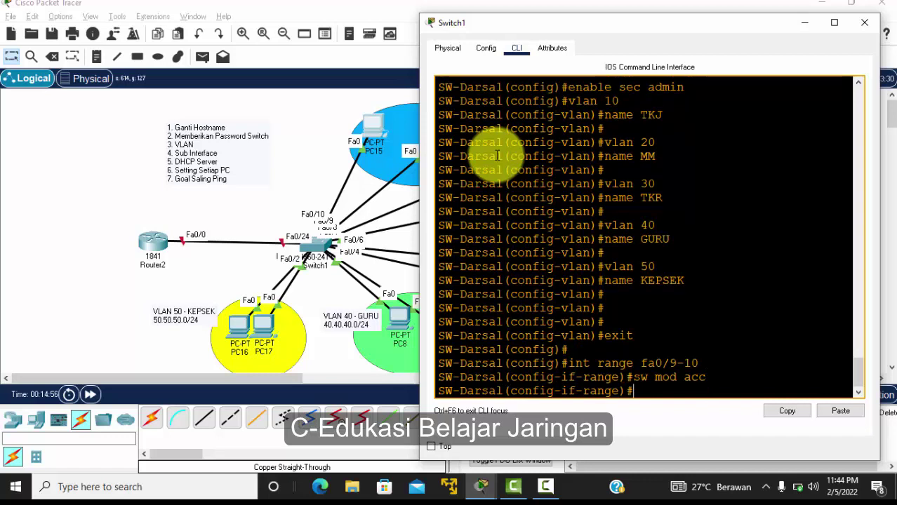
{"action": "type", "text": "sw acc"}
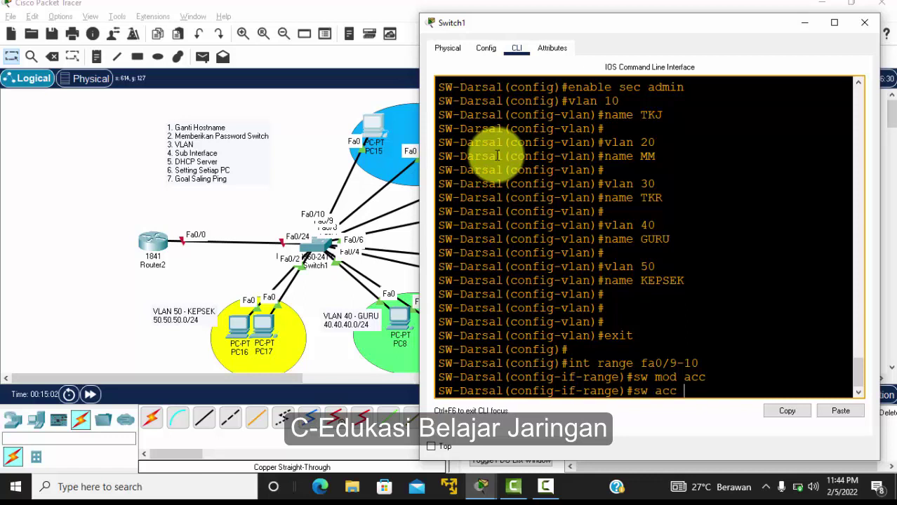
{"action": "type", "text": " vlan 10"}
{"action": "key", "text": "Return"}
{"action": "key", "text": "Return"}
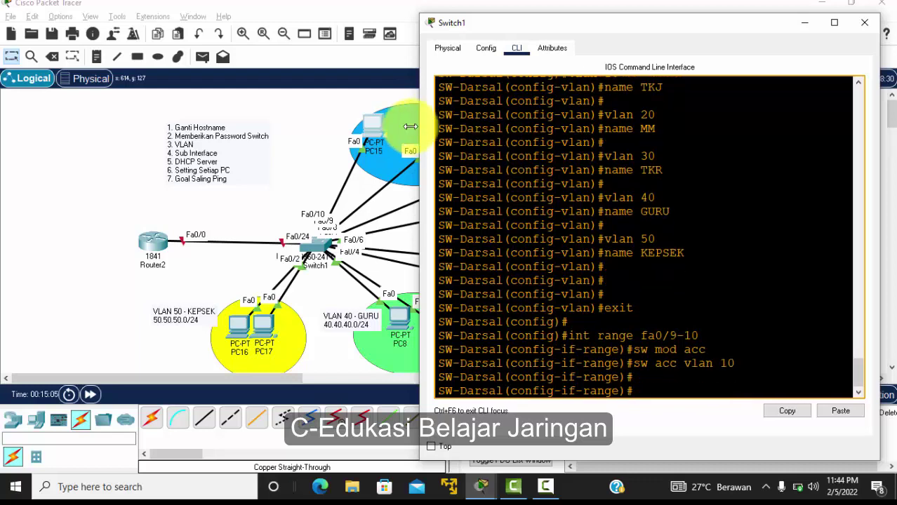
Nudge PC15 within the blue VLAN 10 area and move PC13 and PC12 further inside the orange VLAN 20 area.
{"action": "mouse_move", "coordinate": [375, 127]}
{"action": "left_mouse_down"}
{"action": "mouse_move", "coordinate": [297, 118]}
{"action": "mouse_move", "coordinate": [284, 125]}
{"action": "mouse_move", "coordinate": [380, 139]}
{"action": "left_mouse_up"}
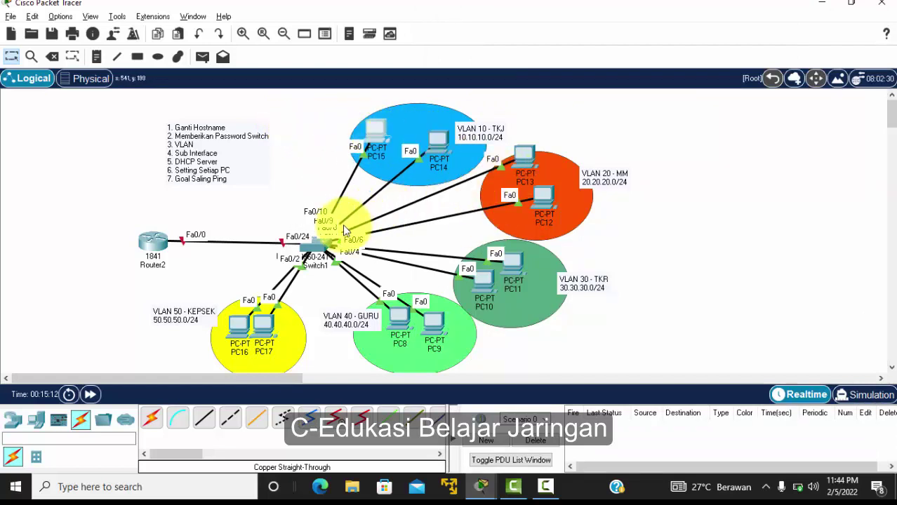
{"action": "mouse_move", "coordinate": [532, 163]}
{"action": "left_mouse_down"}
{"action": "mouse_move", "coordinate": [526, 151]}
{"action": "mouse_move", "coordinate": [542, 184]}
{"action": "mouse_move", "coordinate": [554, 154]}
{"action": "mouse_move", "coordinate": [542, 190]}
{"action": "mouse_move", "coordinate": [546, 151]}
{"action": "mouse_move", "coordinate": [538, 178]}
{"action": "mouse_move", "coordinate": [540, 158]}
{"action": "left_mouse_up"}
{"action": "left_click_drag", "start_coordinate": [541, 196], "coordinate": [560, 211]}
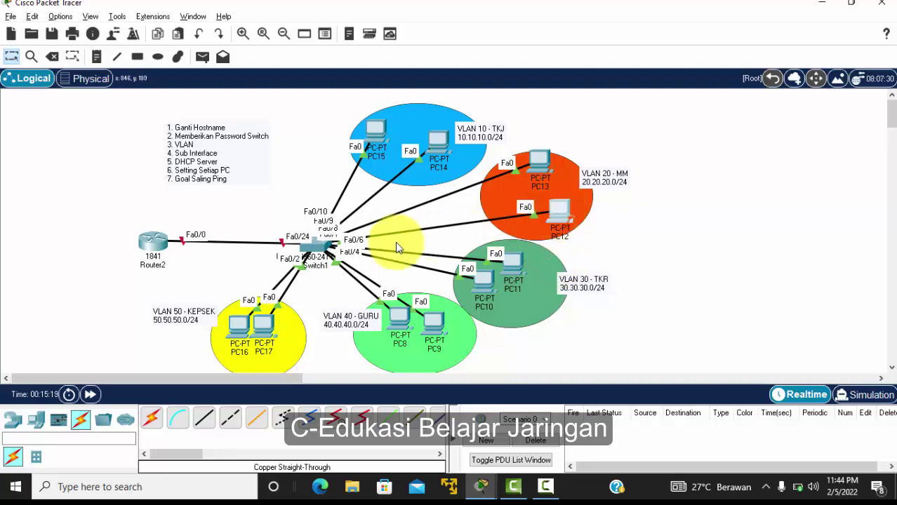
Return to Switch1's command line and leave the fa0/9-10 interface range configuration with "exit".
{"action": "left_click", "coordinate": [311, 251]}
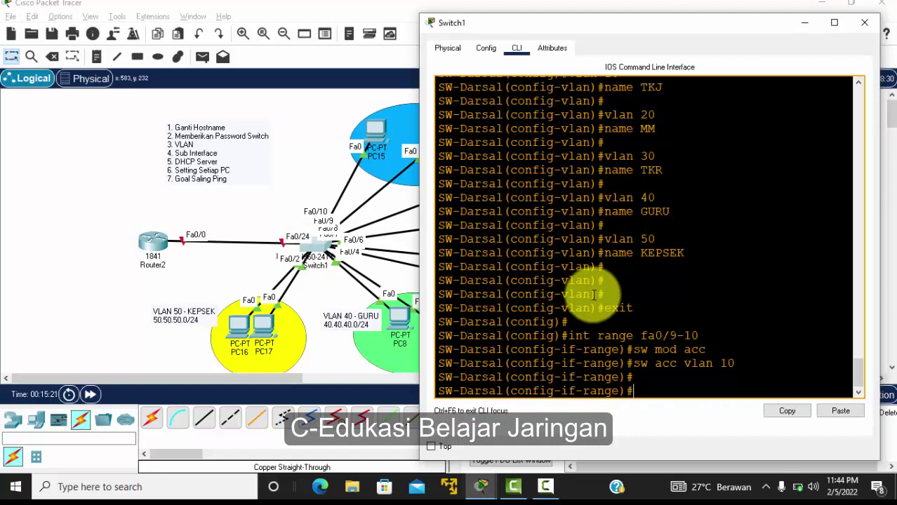
{"action": "type", "text": "exit"}
{"action": "key", "text": "Return"}
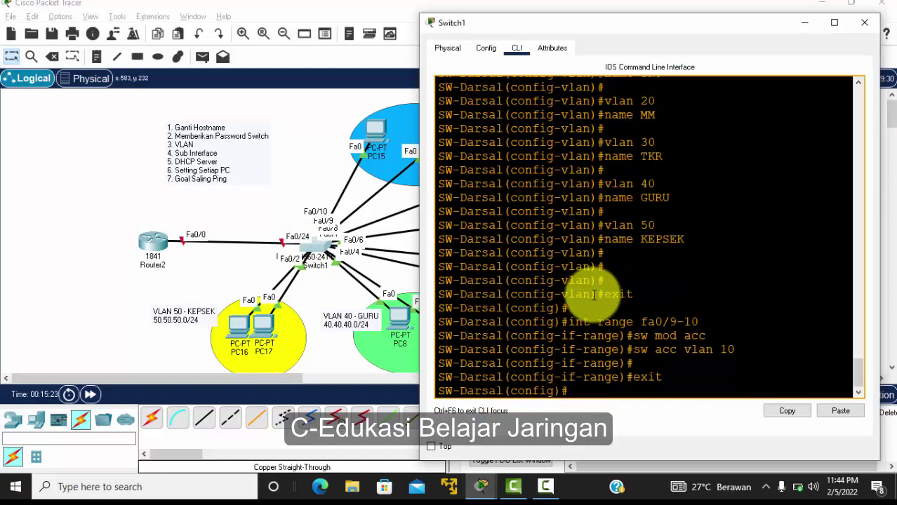
Set the interface range fa0/7-8 to access mode with "sw mod access" and assign it to VLAN 20 with "sw access vlan 20".
{"action": "type", "text": "int range fa0/7-8"}
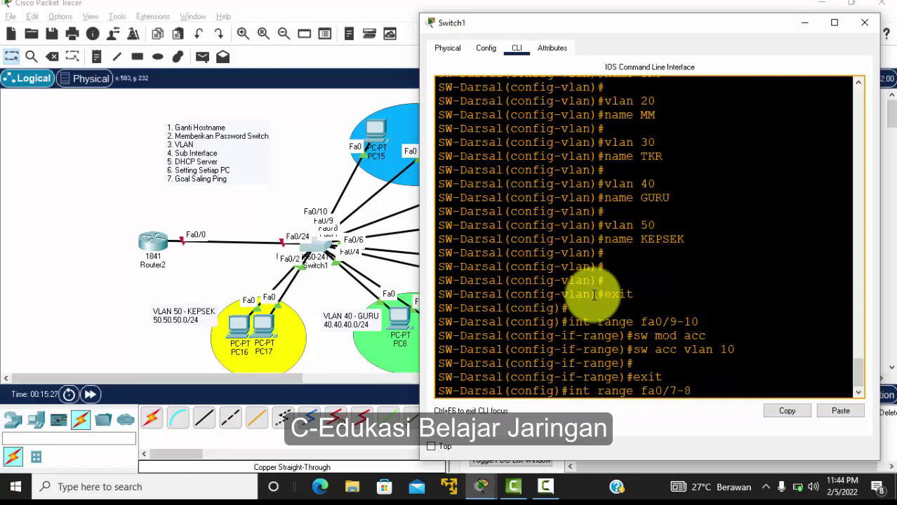
{"action": "key", "text": "Return"}
{"action": "type", "text": "s"}
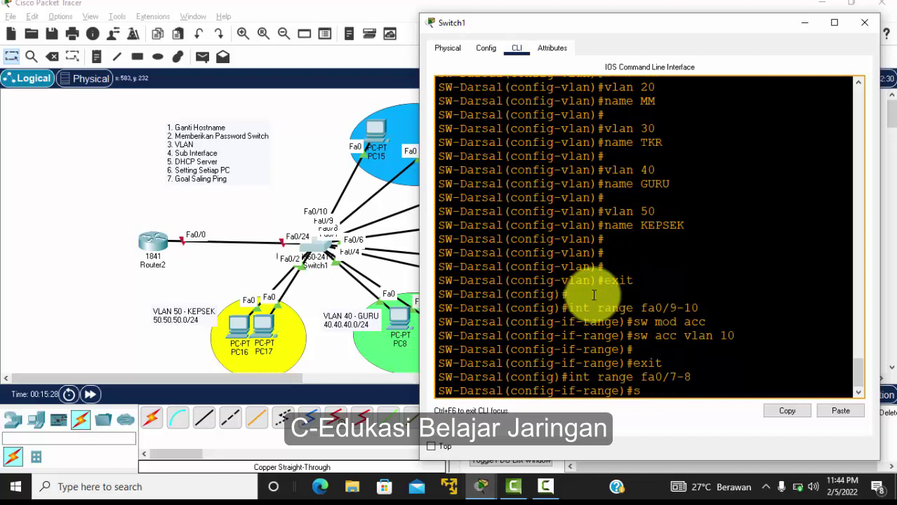
{"action": "type", "text": "w mod access"}
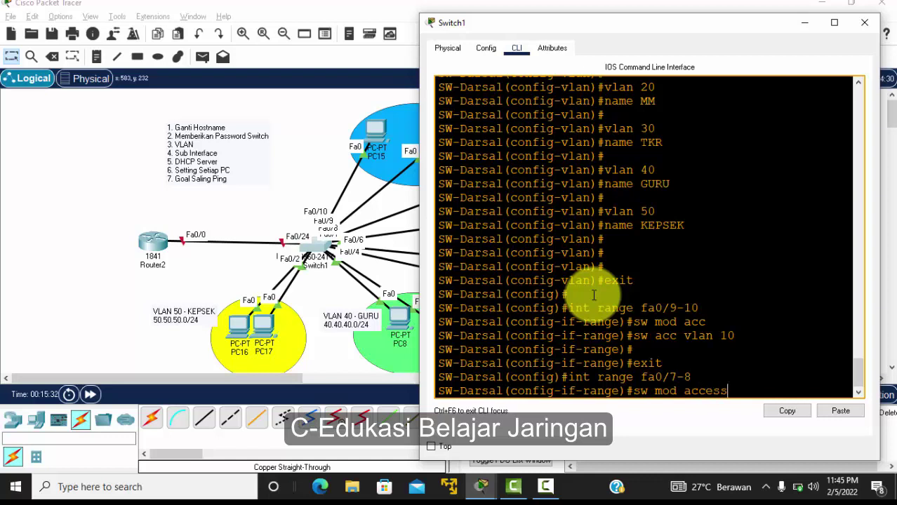
{"action": "key", "text": "Return"}
{"action": "type", "text": "sw"}
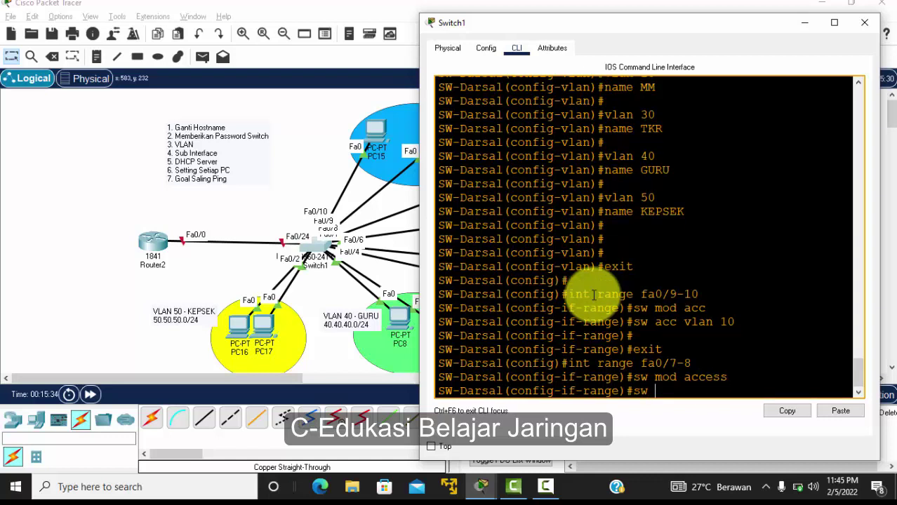
{"action": "type", "text": " access vlan 20"}
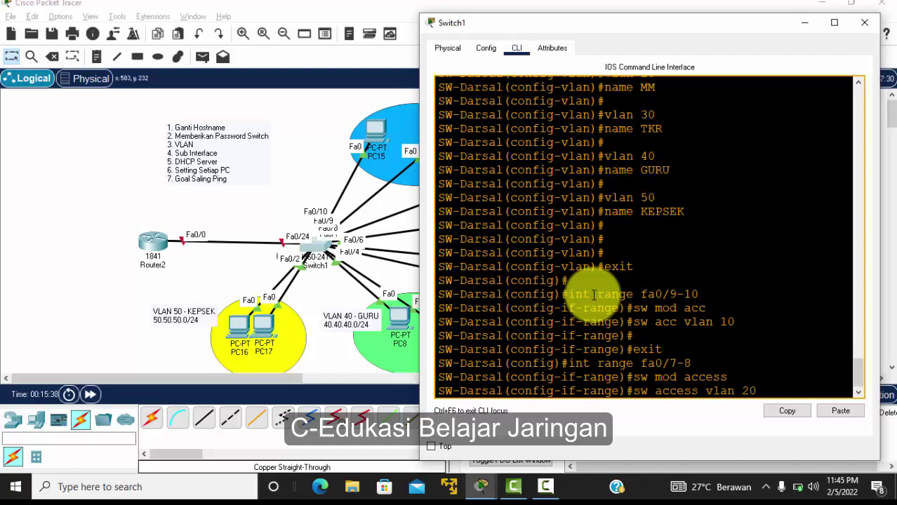
{"action": "key", "text": "Return"}
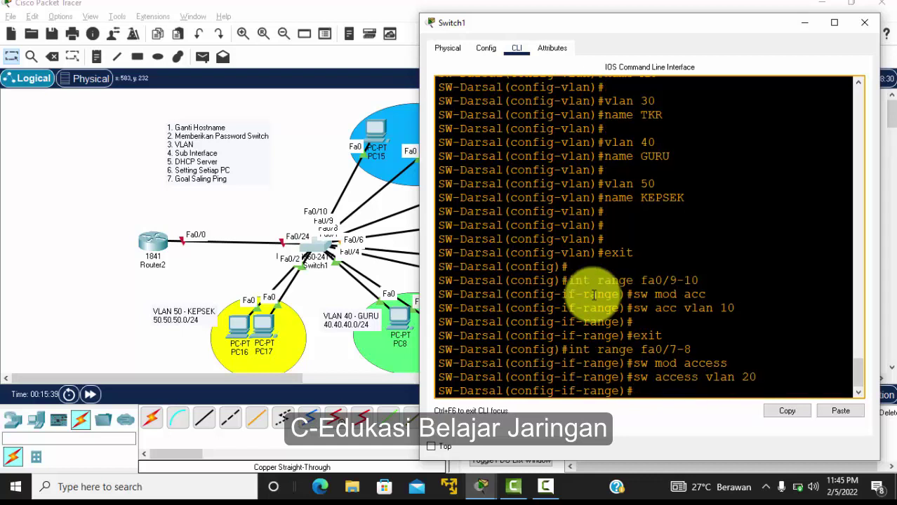
{"action": "key", "text": "Return"}
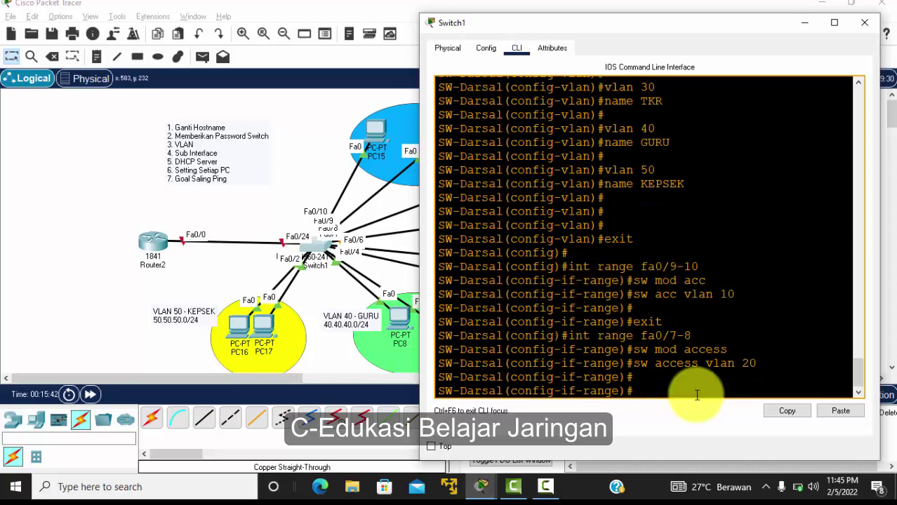
Reposition PC10 and PC11 within the dark green VLAN 30 area to spread their cables apart.
{"action": "left_click", "coordinate": [313, 181]}
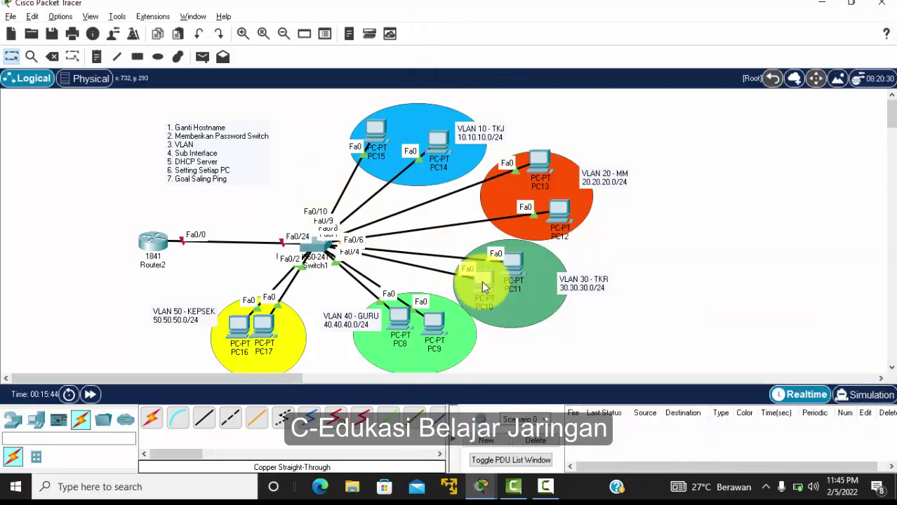
{"action": "left_click_drag", "start_coordinate": [486, 275], "coordinate": [518, 260]}
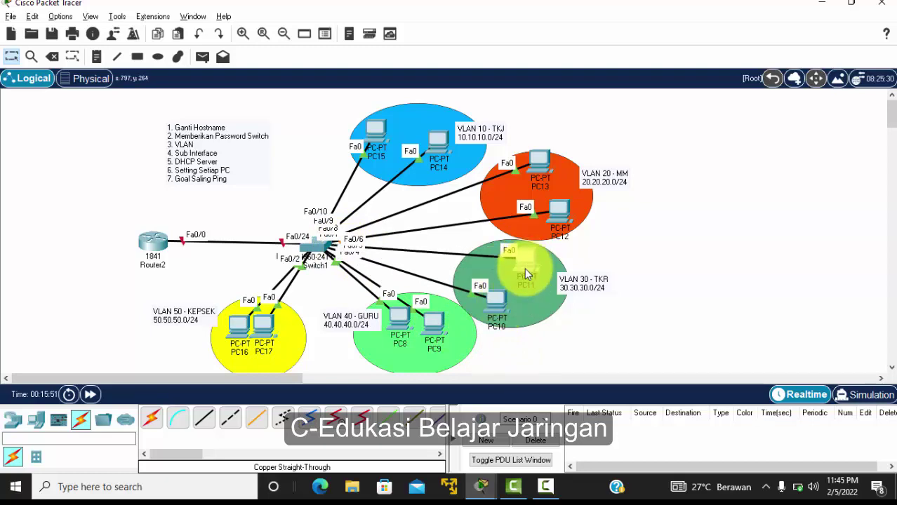
Return to Switch1's command line and leave the fa0/7-8 interface range configuration with "exit".
{"action": "left_click", "coordinate": [321, 251]}
{"action": "type", "text": "exit"}
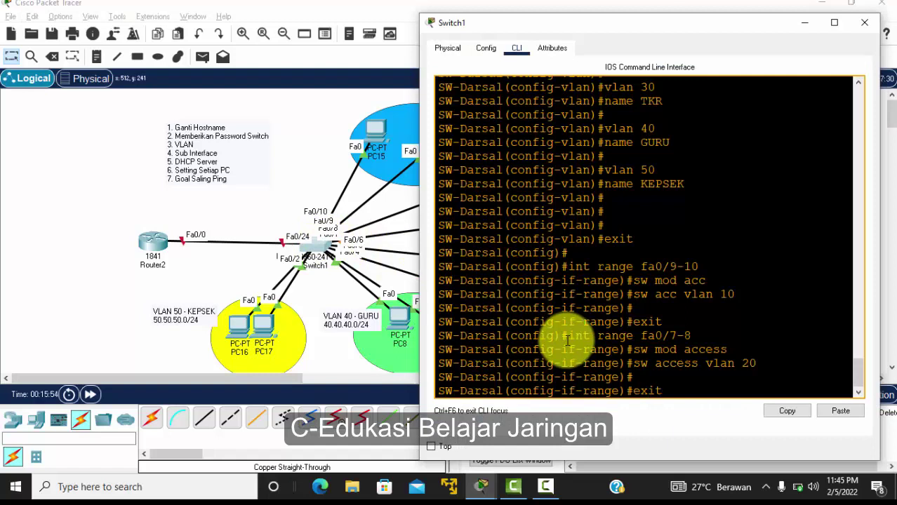
{"action": "key", "text": "Return"}
Set the interface range fa0/5-6 to access mode, assign it to VLAN 30 with "sw acc vlan 30", and exit the range configuration.
{"action": "type", "text": "nt"}
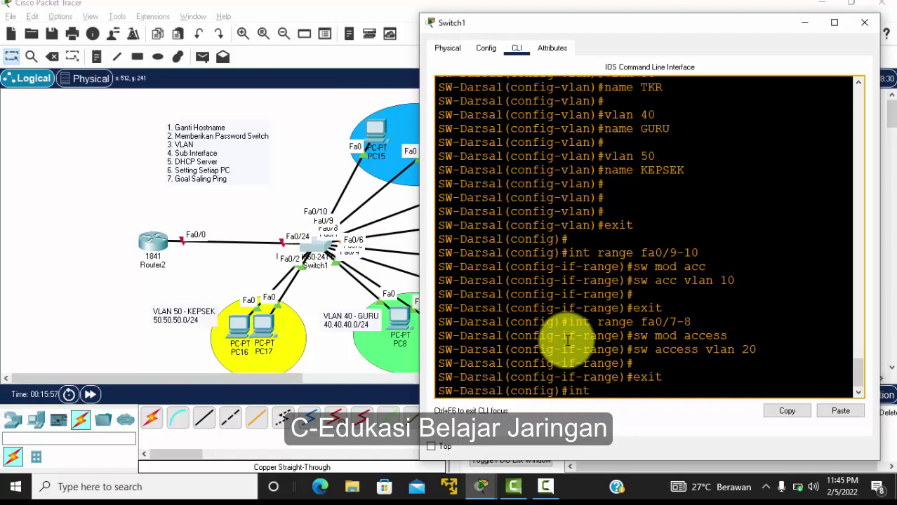
{"action": "type", "text": " range fa0/"}
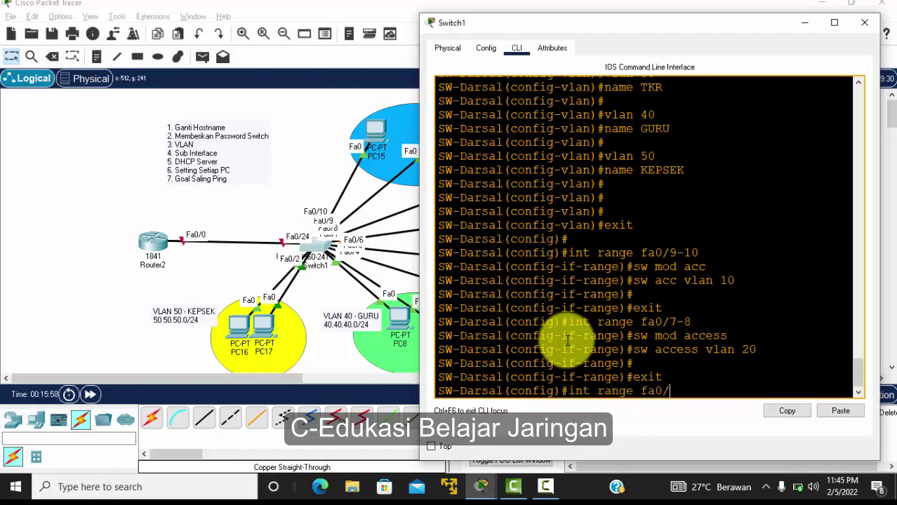
{"action": "type", "text": "5-6"}
{"action": "key", "text": "Return"}
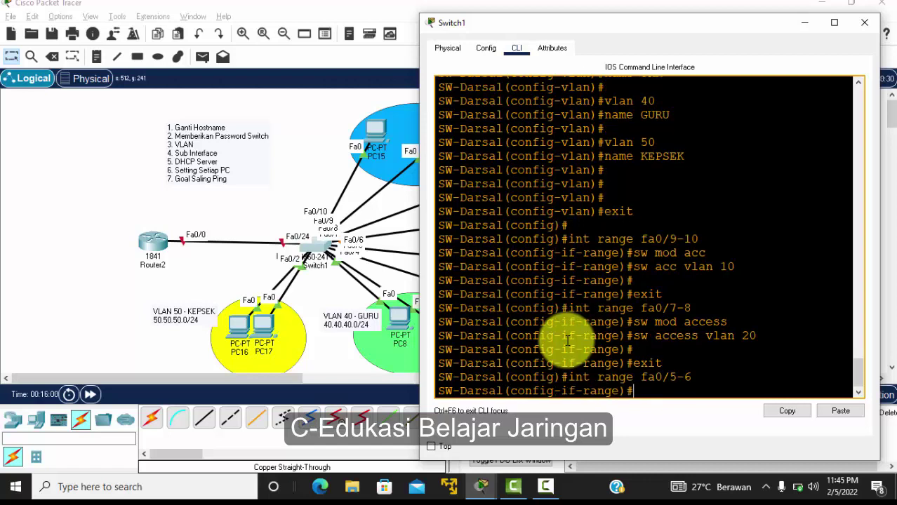
{"action": "type", "text": "sw mod "}
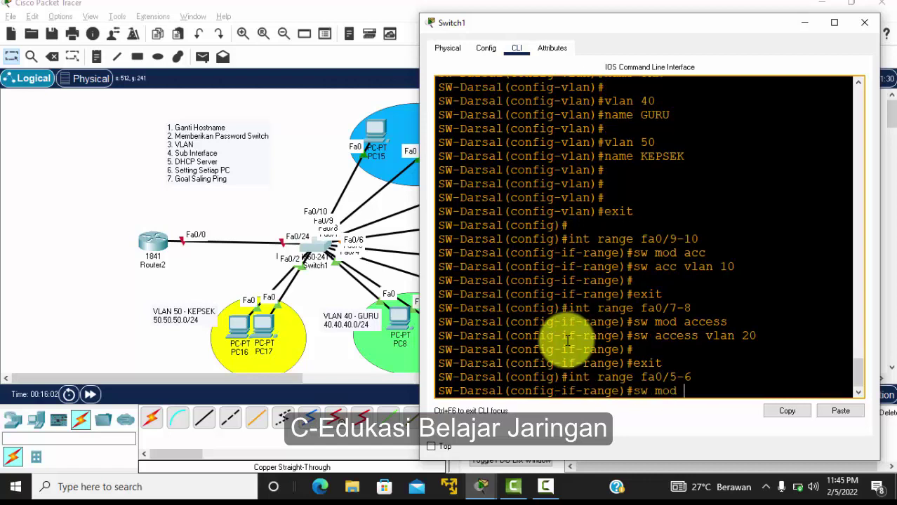
{"action": "type", "text": "acc"}
{"action": "key", "text": "Return"}
{"action": "type", "text": "sw"}
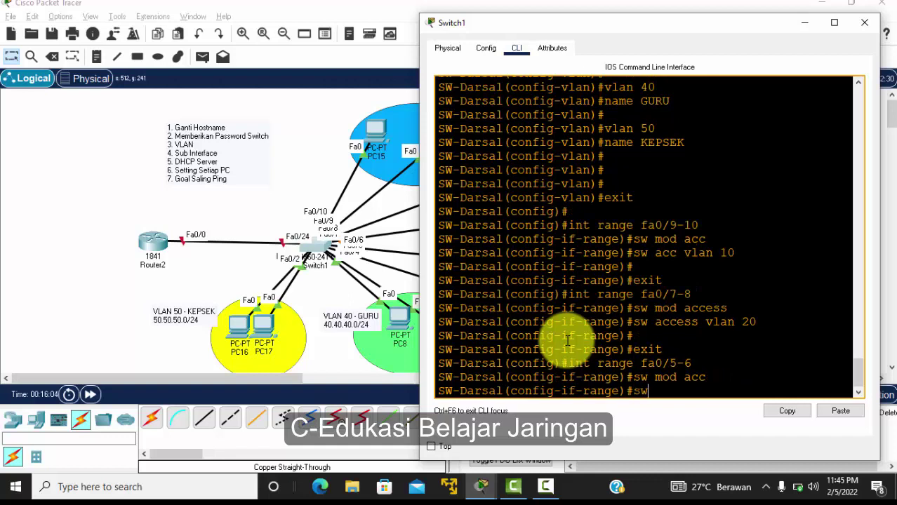
{"action": "type", "text": " acc vlan 30"}
{"action": "key", "text": "Return"}
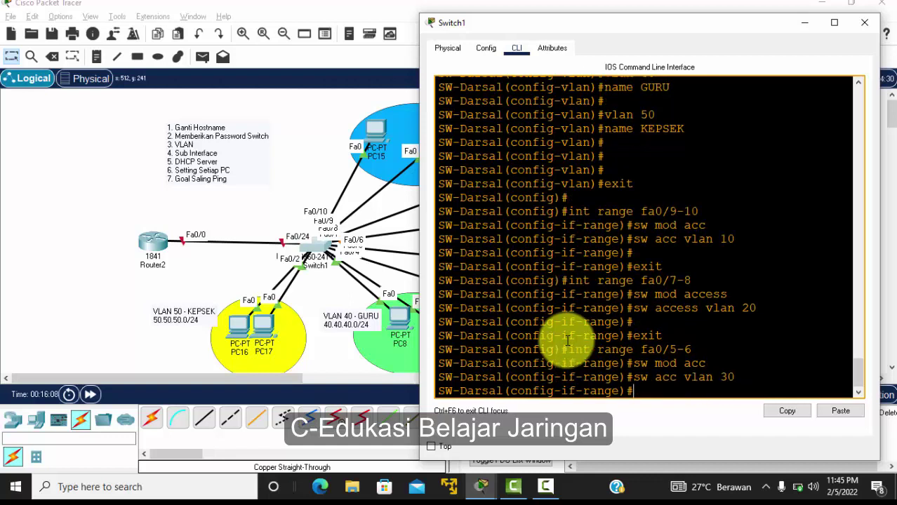
{"action": "key", "text": "Return"}
{"action": "type", "text": "exit"}
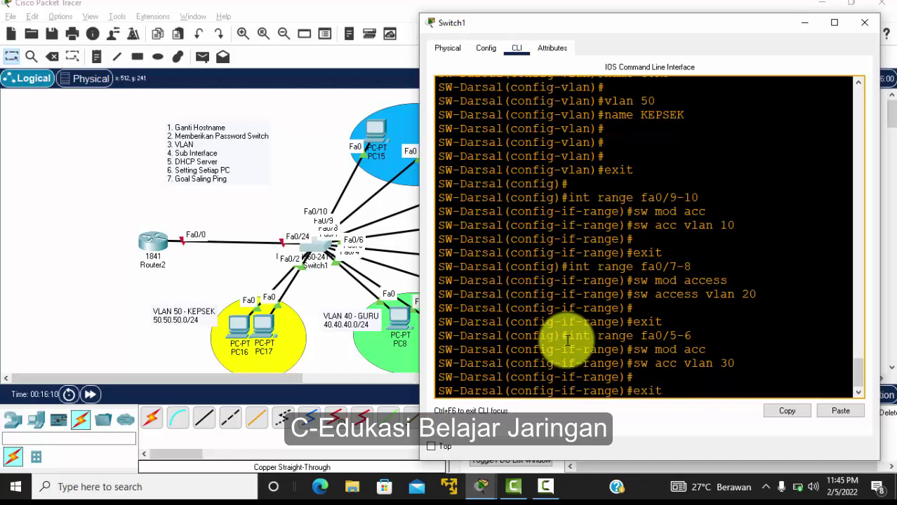
{"action": "key", "text": "Return"}
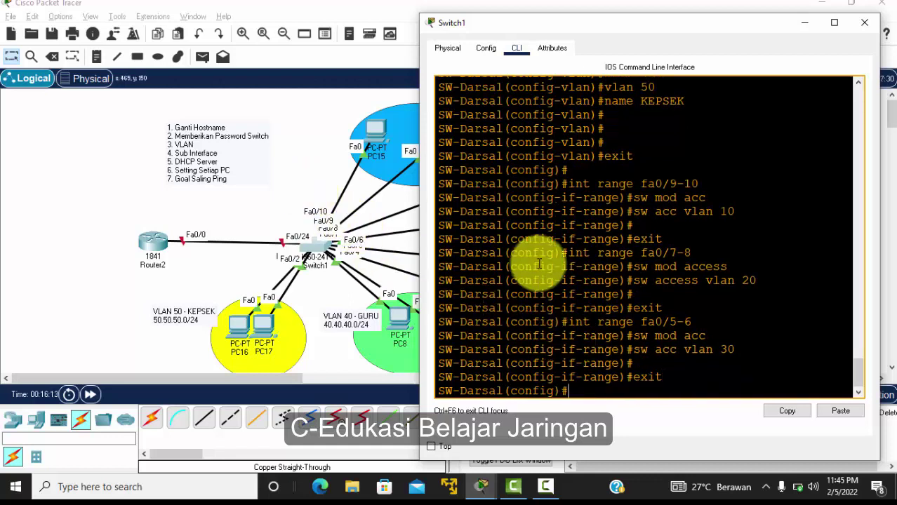
Reposition PC8 and PC9 within the light green VLAN 40 area to separate their switch port labels.
{"action": "left_click", "coordinate": [313, 172]}
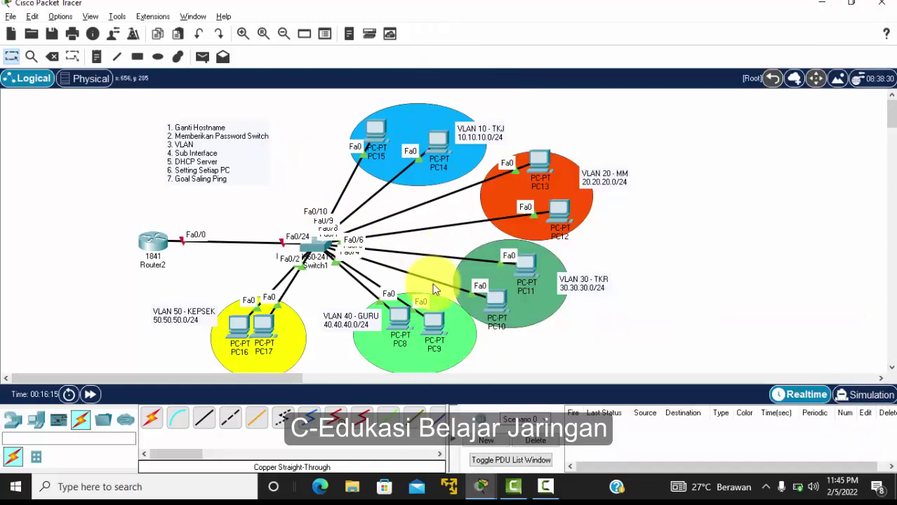
{"action": "left_click_drag", "start_coordinate": [394, 332], "coordinate": [441, 344]}
{"action": "left_click", "coordinate": [380, 358]}
{"action": "left_click_drag", "start_coordinate": [378, 355], "coordinate": [398, 347]}
On Switch1, set the interface range fa0/3-4 to access mode with "sw mod acc" and assign it to VLAN 40 with "sw acc vlan 40".
{"action": "left_click", "coordinate": [325, 249]}
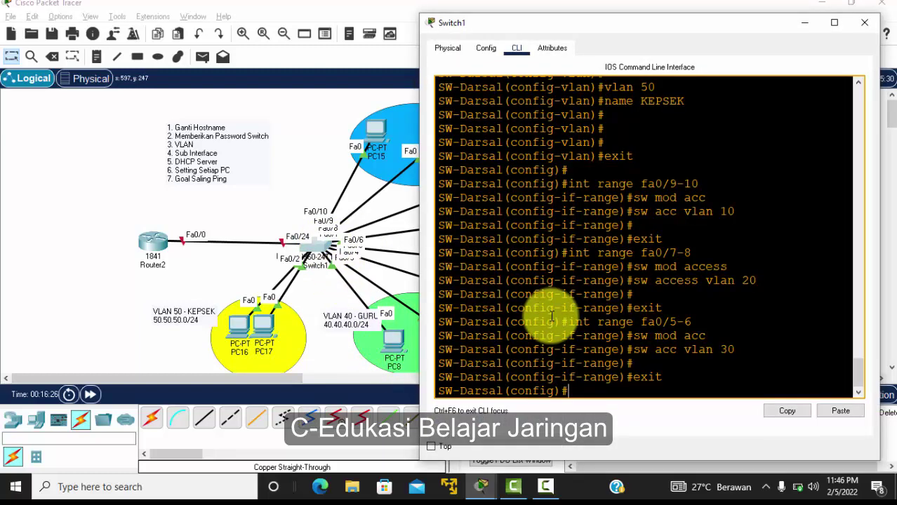
{"action": "type", "text": "int range fa0/"}
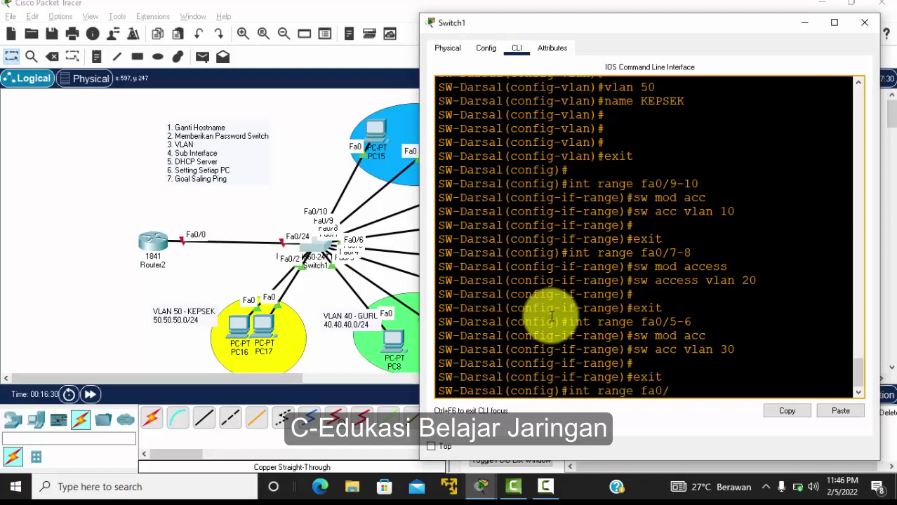
{"action": "type", "text": "3-4"}
{"action": "key", "text": "Return"}
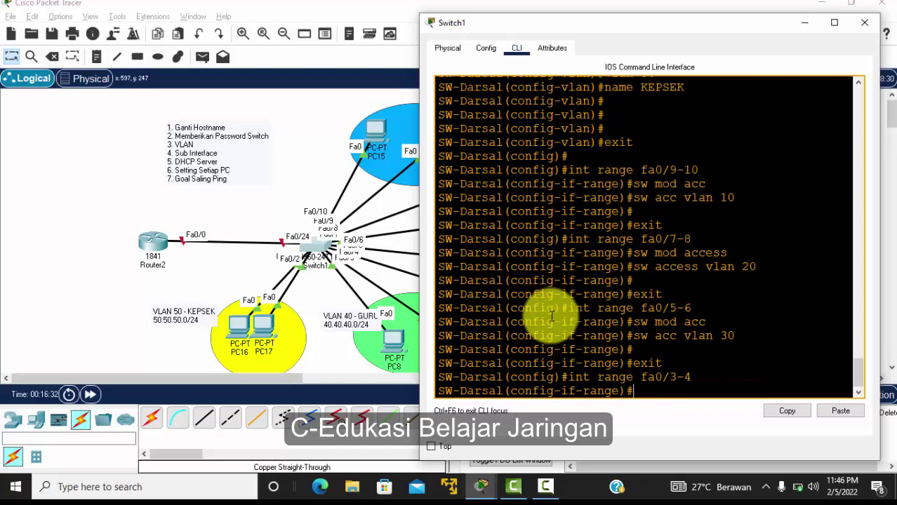
{"action": "type", "text": "sw mod acc"}
{"action": "key", "text": "Return"}
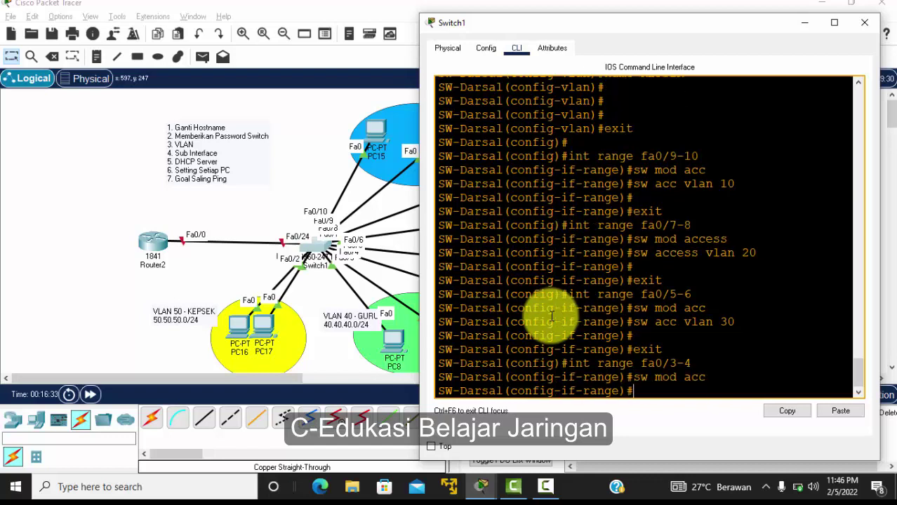
{"action": "type", "text": "sw acc vlan 40"}
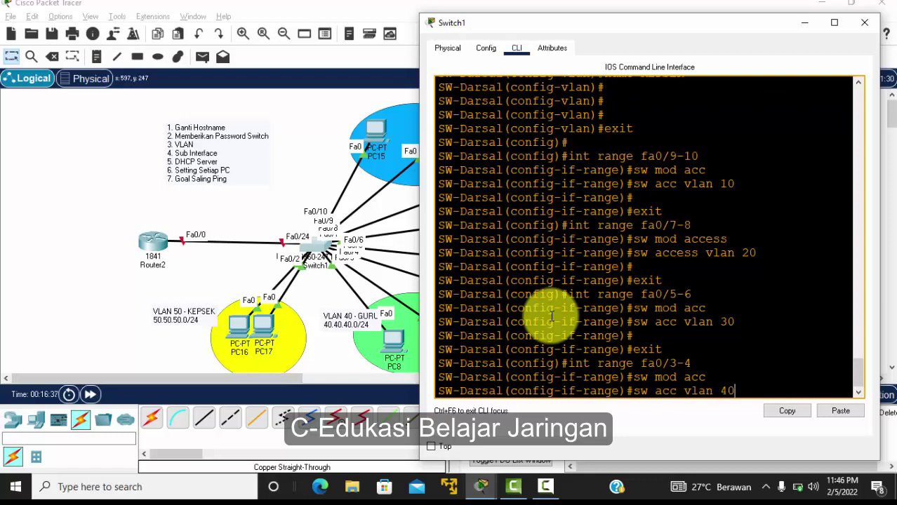
{"action": "key", "text": "Return"}
{"action": "key", "text": "Return"}
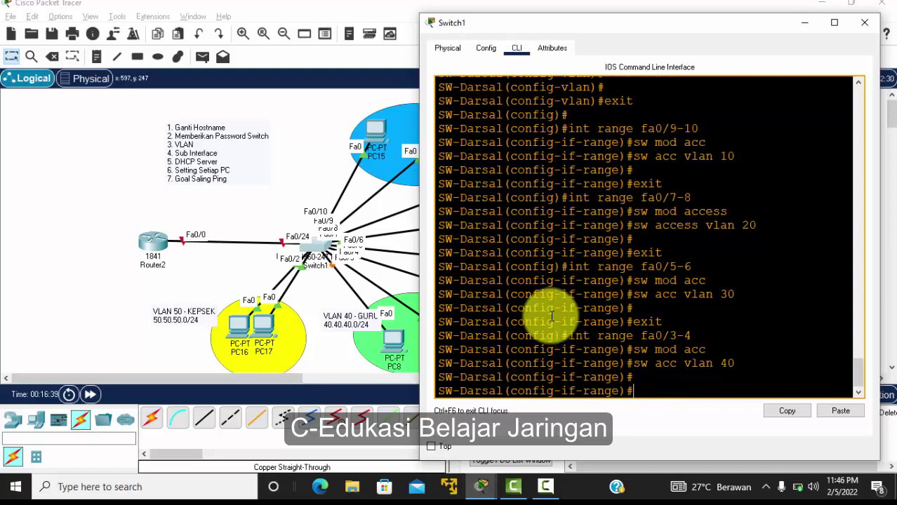
Move PC16 and PC17 slightly apart within the yellow VLAN 50 area.
{"action": "left_click", "coordinate": [237, 332]}
{"action": "mouse_move", "coordinate": [236, 333]}
{"action": "left_mouse_down"}
{"action": "mouse_move", "coordinate": [221, 308]}
{"action": "mouse_move", "coordinate": [225, 331]}
{"action": "mouse_move", "coordinate": [181, 307]}
{"action": "mouse_move", "coordinate": [233, 327]}
{"action": "left_mouse_up"}
{"action": "mouse_move", "coordinate": [263, 324]}
{"action": "left_mouse_down"}
{"action": "mouse_move", "coordinate": [281, 324]}
{"action": "mouse_move", "coordinate": [261, 330]}
{"action": "mouse_move", "coordinate": [303, 351]}
{"action": "mouse_move", "coordinate": [264, 328]}
{"action": "left_mouse_up"}
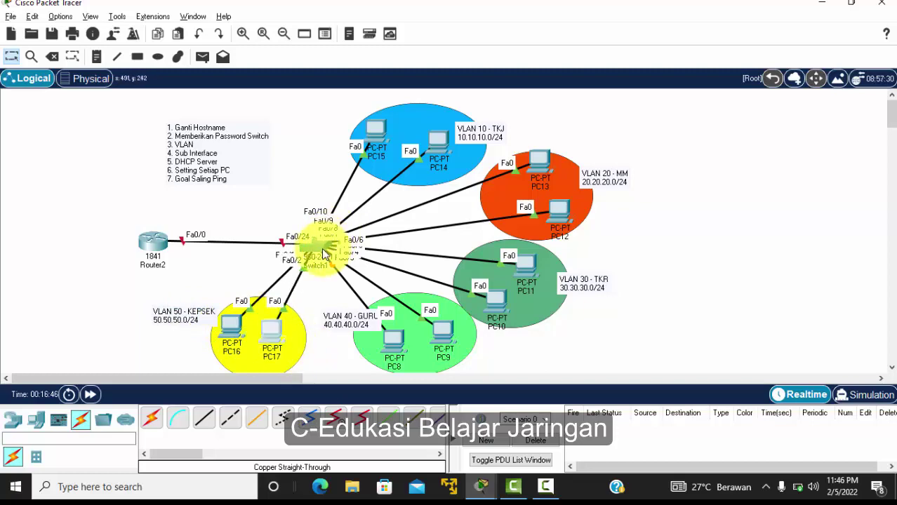
Return to Switch1's command line and leave the fa0/3-4 interface range configuration with "exit".
{"action": "left_click", "coordinate": [322, 247]}
{"action": "left_click", "coordinate": [506, 317]}
{"action": "type", "text": "exit"}
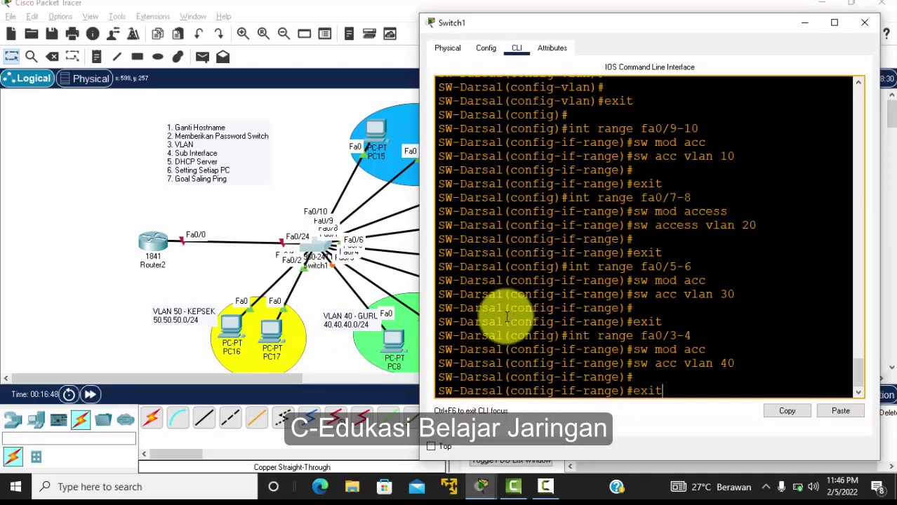
{"action": "key", "text": "Return"}
On Switch1, set the interface range fa0/1-2 to access mode, assign it to VLAN 50, and leave the range configuration.
{"action": "type", "text": "int r"}
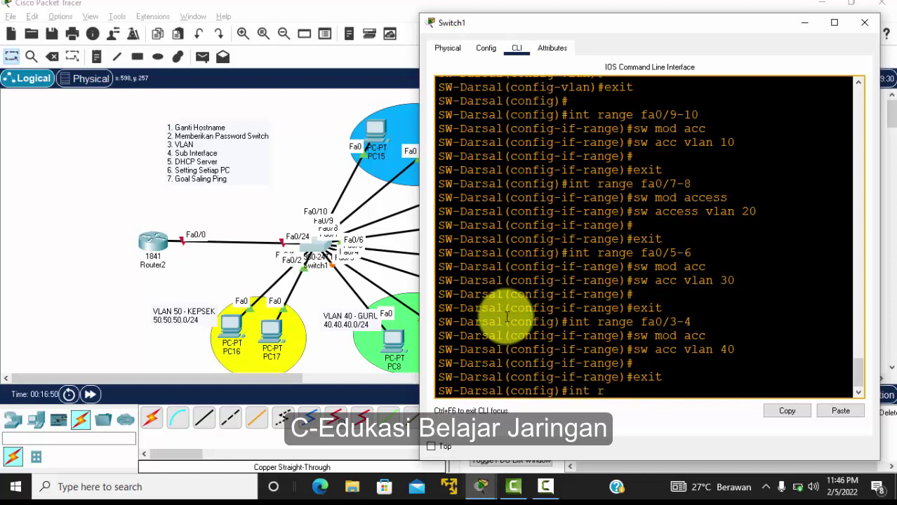
{"action": "type", "text": "ange fa0/1"}
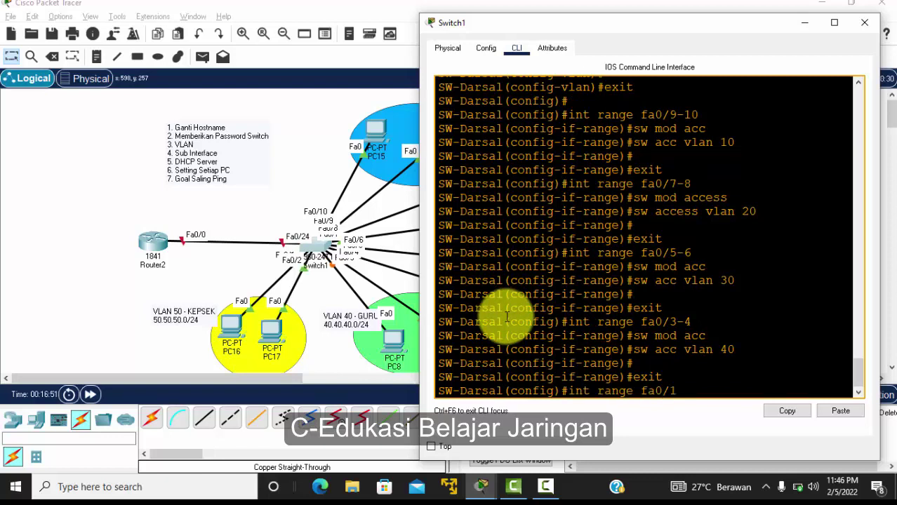
{"action": "type", "text": "-2"}
{"action": "key", "text": "Return"}
{"action": "type", "text": "sw"}
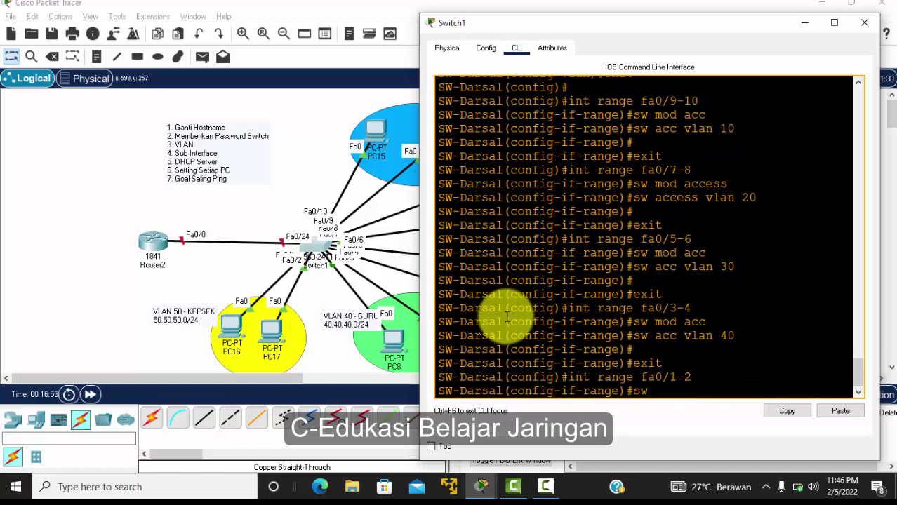
{"action": "type", "text": " mod acc"}
{"action": "key", "text": "Return"}
{"action": "type", "text": "sw acc"}
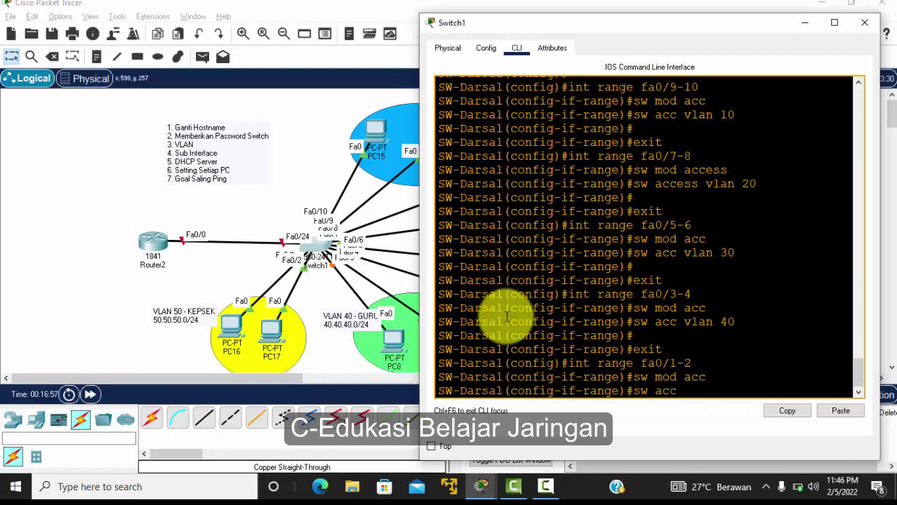
{"action": "type", "text": " vlan 50"}
{"action": "key", "text": "Return"}
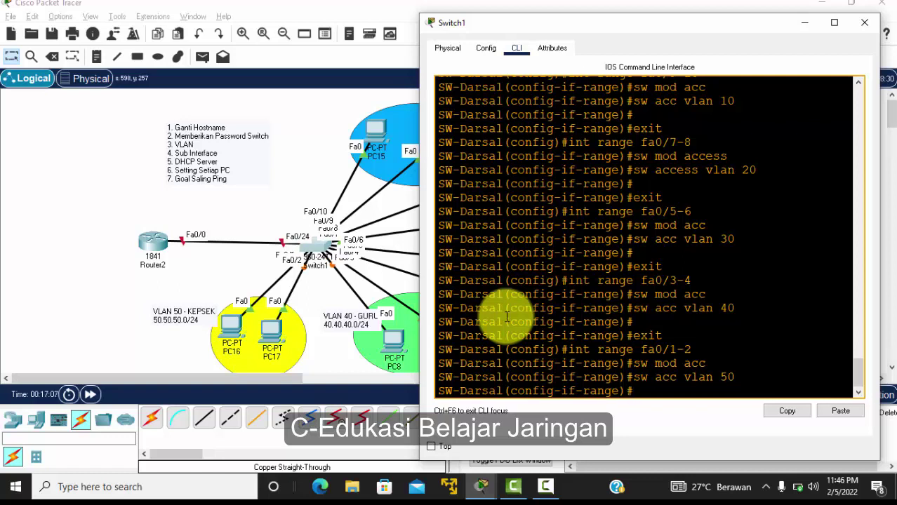
{"action": "key", "text": "Return"}
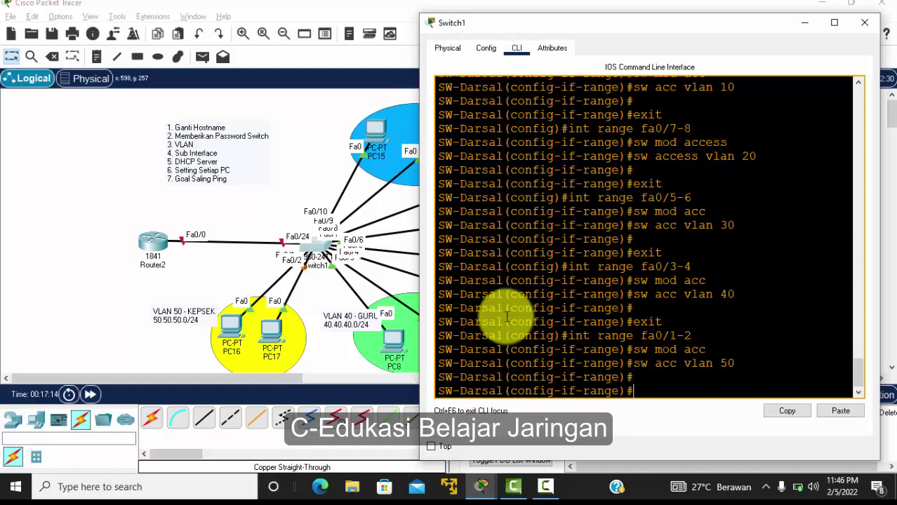
{"action": "type", "text": "ex"}
{"action": "key", "text": "Return"}
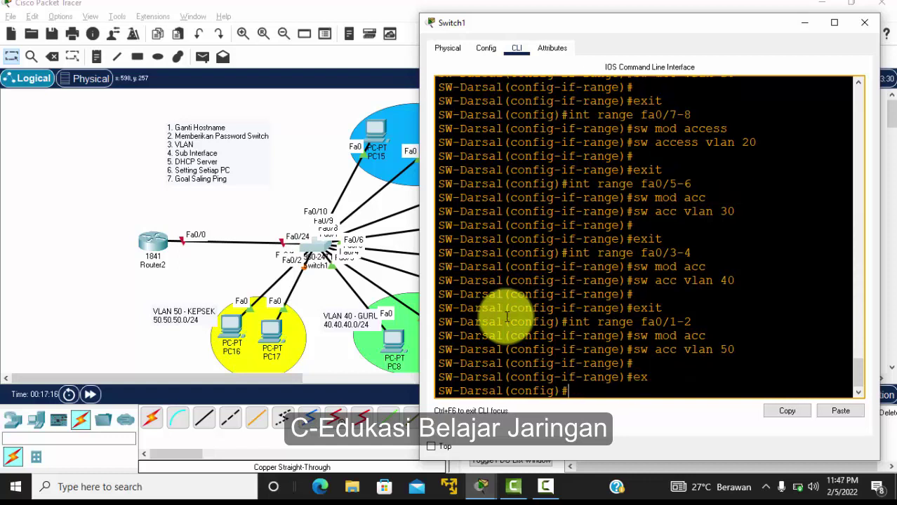
Leave configuration mode on Switch1 and run "show vlan" to examine which ports belong to VLANs 10 through 50.
{"action": "type", "text": "exi"}
{"action": "key", "text": "Return"}
{"action": "key", "text": "Return"}
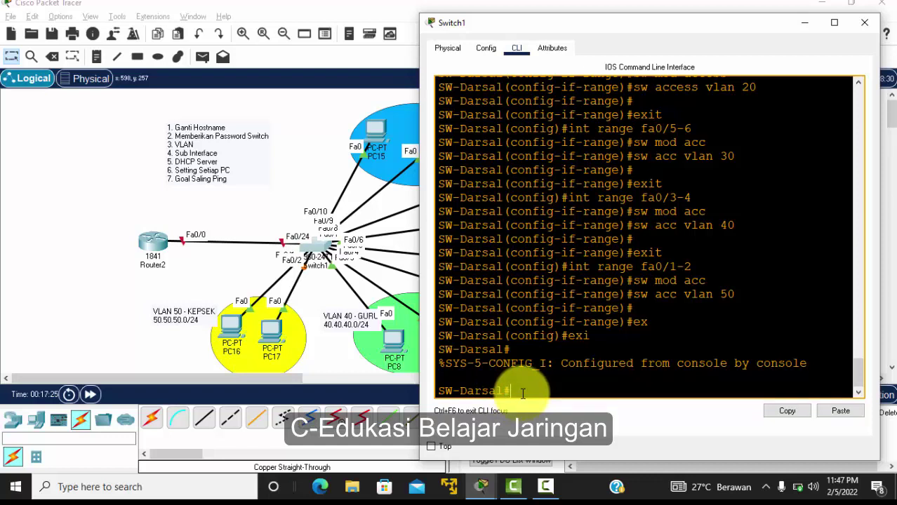
{"action": "type", "text": "show vlan"}
{"action": "key", "text": "Return"}
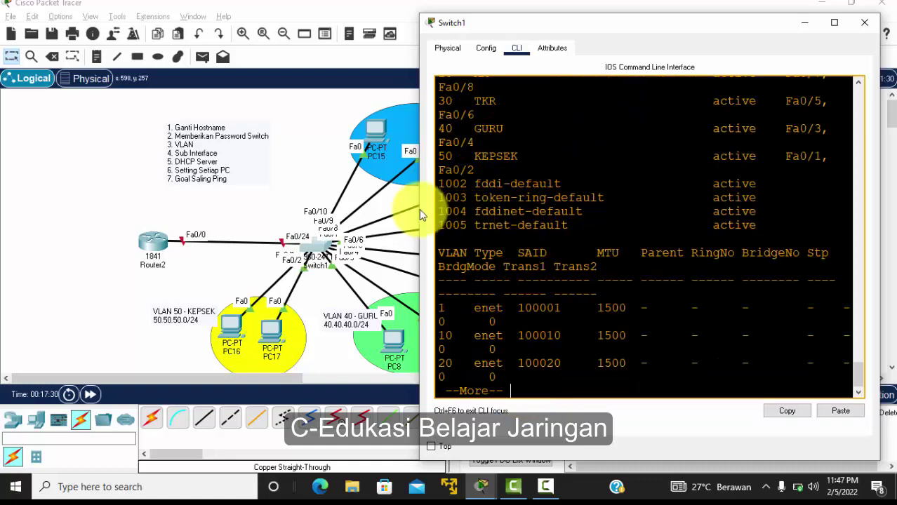
{"action": "left_click_drag", "start_coordinate": [386, 208], "coordinate": [214, 223]}
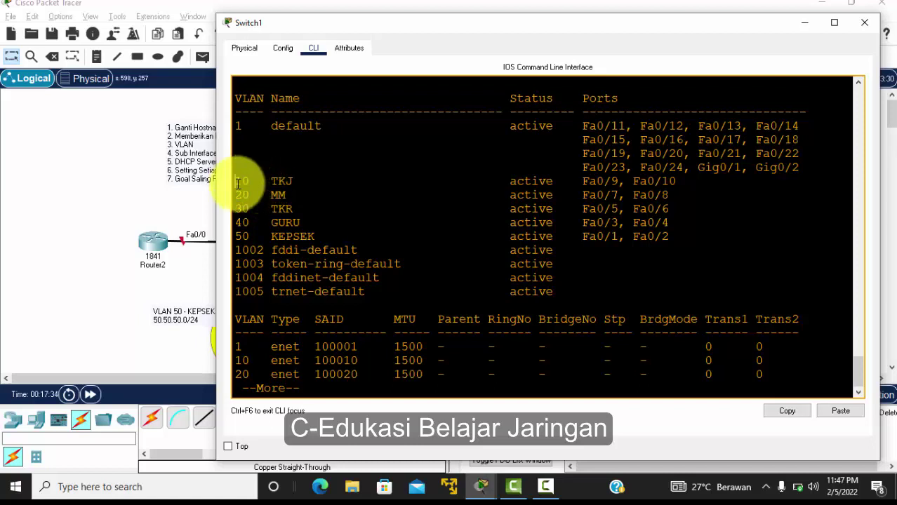
{"action": "left_click_drag", "start_coordinate": [235, 181], "coordinate": [293, 181]}
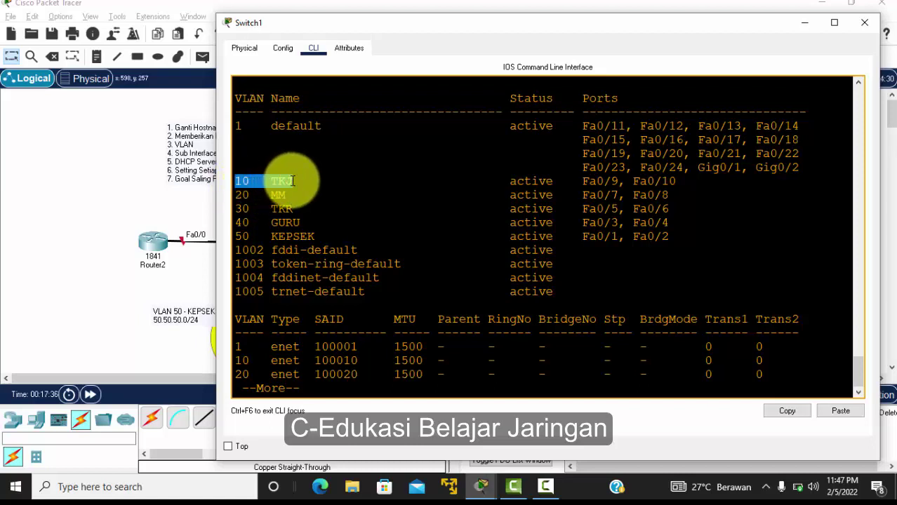
{"action": "left_click_drag", "start_coordinate": [676, 181], "coordinate": [560, 181]}
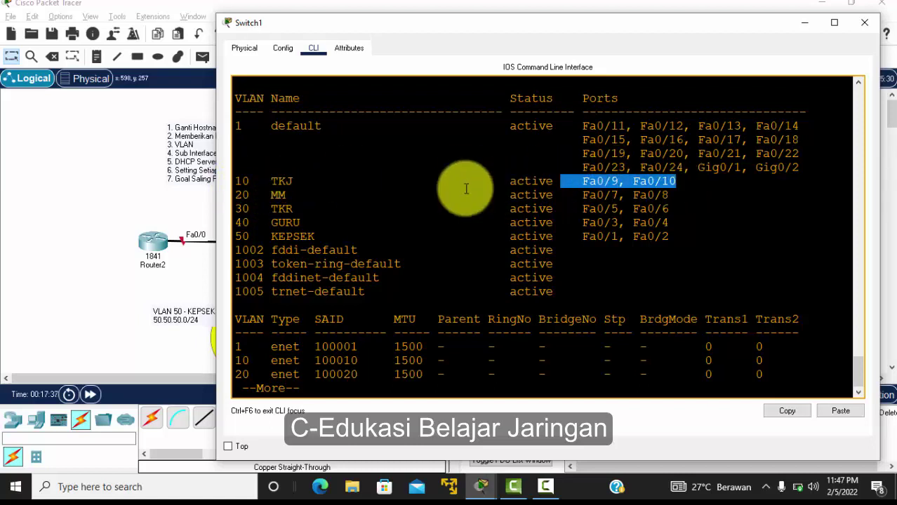
{"action": "left_click_drag", "start_coordinate": [466, 188], "coordinate": [698, 238]}
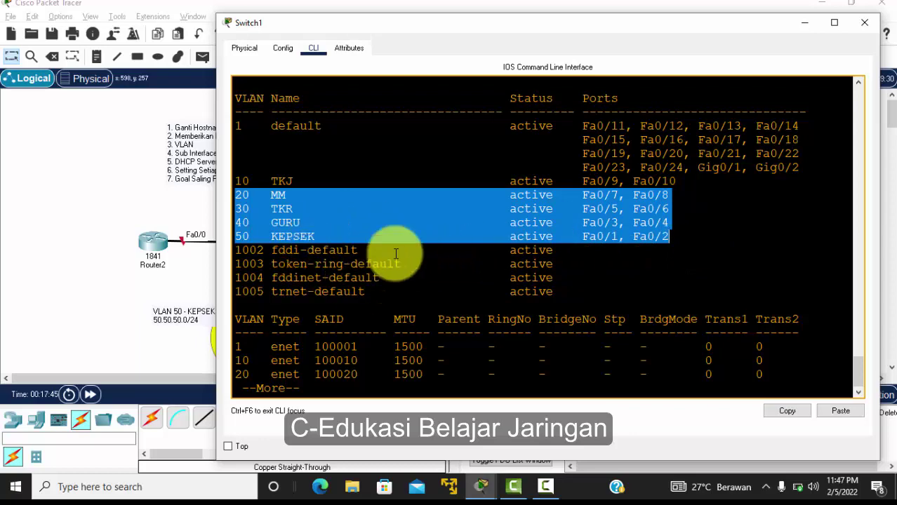
Add a text note reading "Trunk" above the link between Router2 and Switch1 in the topology.
{"action": "left_click", "coordinate": [177, 209]}
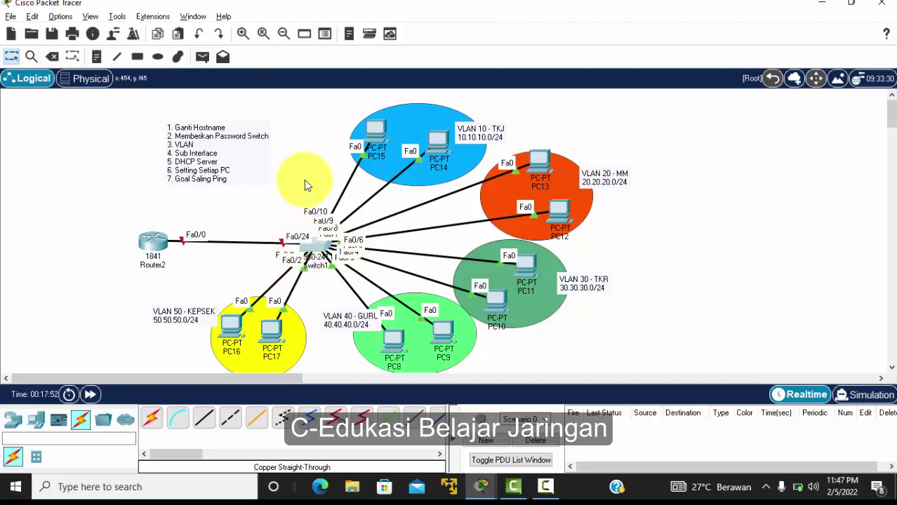
{"action": "left_click", "coordinate": [97, 56]}
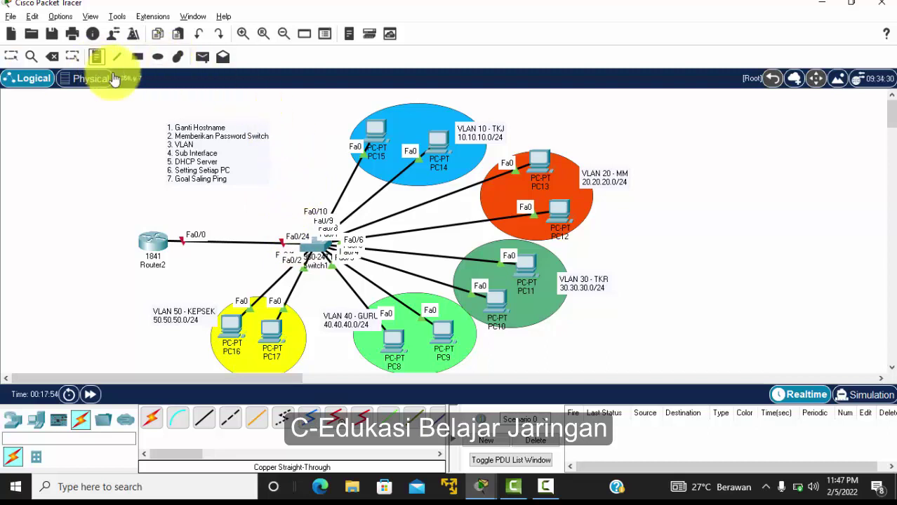
{"action": "left_click", "coordinate": [247, 225]}
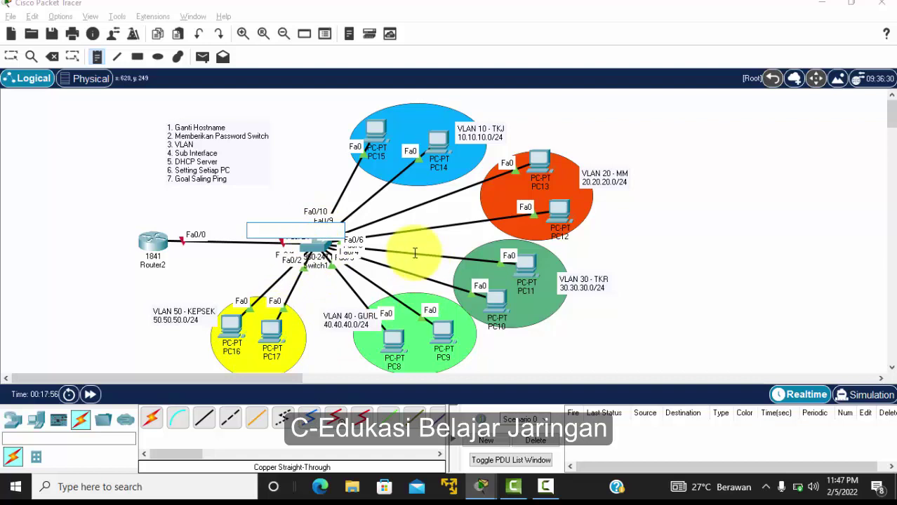
{"action": "type", "text": "Trunk"}
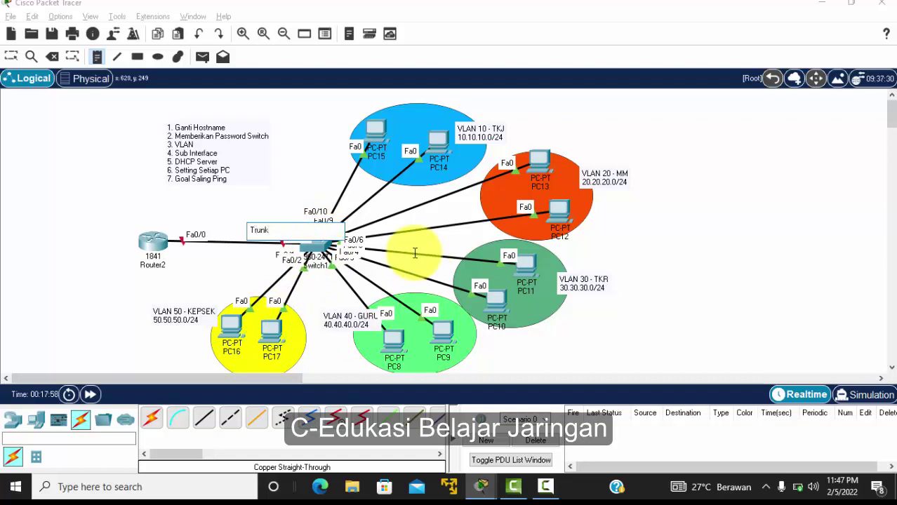
{"action": "key", "text": "Escape"}
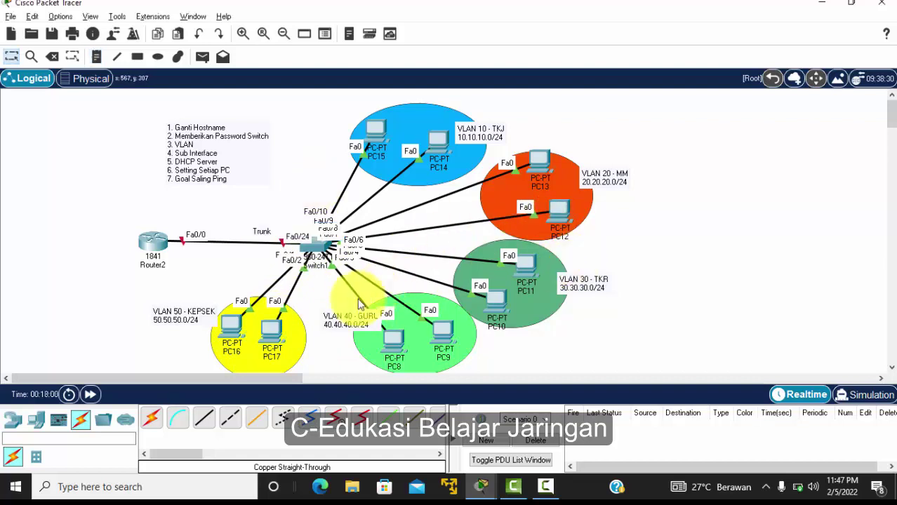
Return to Switch1's command line, move its window clear of the router link, and dismiss the paged VLAN listing.
{"action": "left_click", "coordinate": [320, 245]}
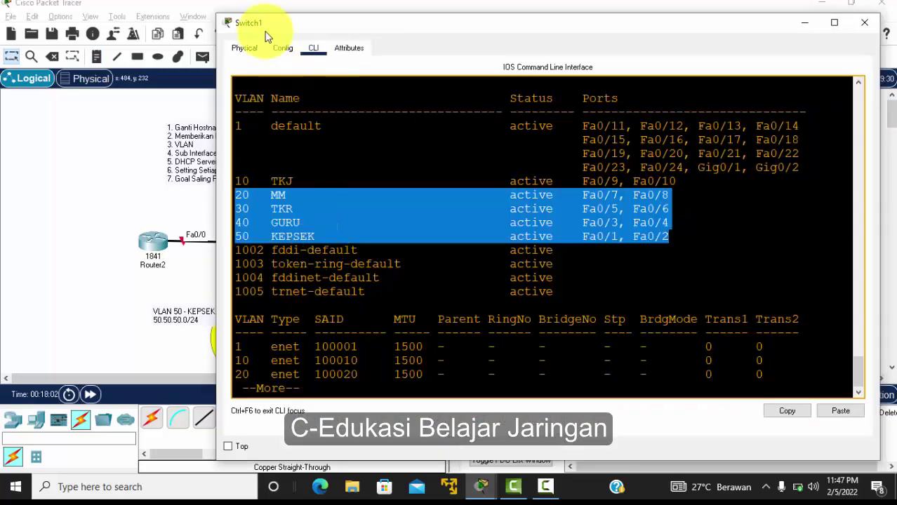
{"action": "left_click_drag", "start_coordinate": [320, 24], "coordinate": [447, 20]}
{"action": "left_click", "coordinate": [442, 170]}
{"action": "key", "text": "space"}
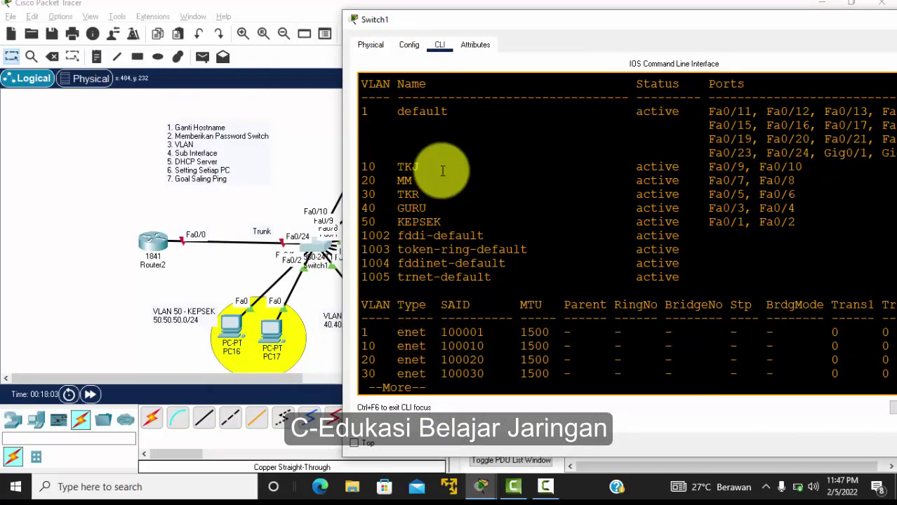
{"action": "key", "text": "Return"}
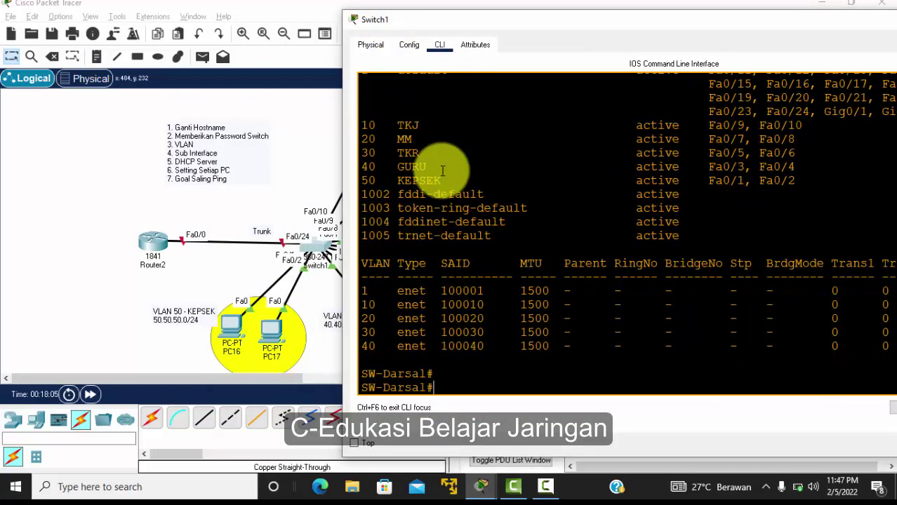
Enter Switch1's global configuration with "conf t" and set interface fa0/24 to trunk mode with "sw mode trunk".
{"action": "type", "text": "conf t"}
{"action": "key", "text": "Return"}
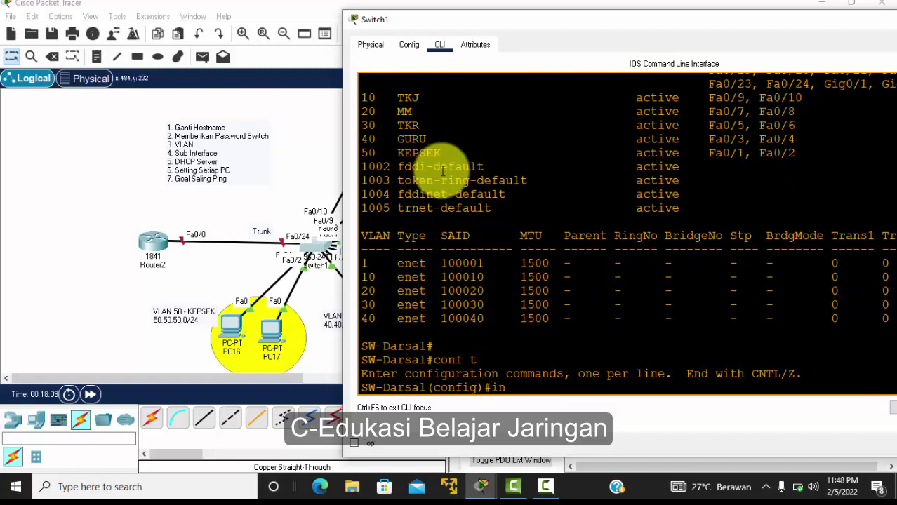
{"action": "type", "text": "int fa0/24"}
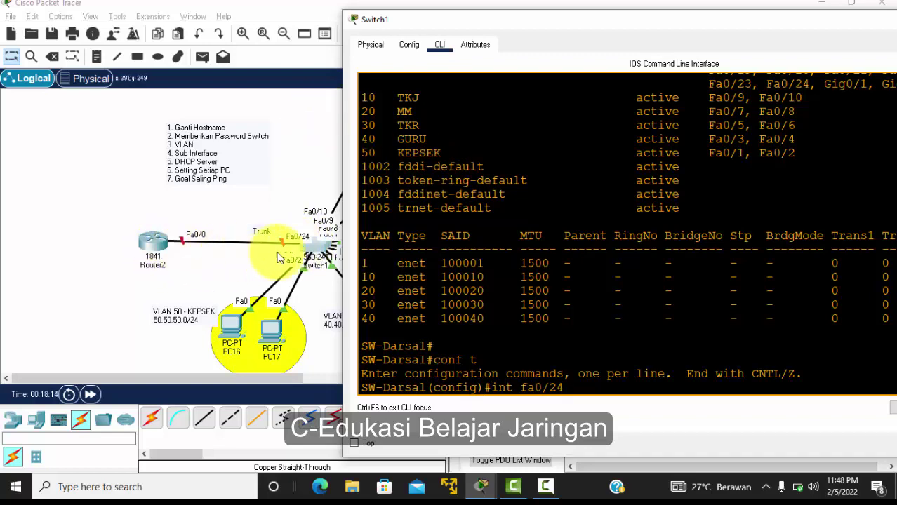
{"action": "key", "text": "Return"}
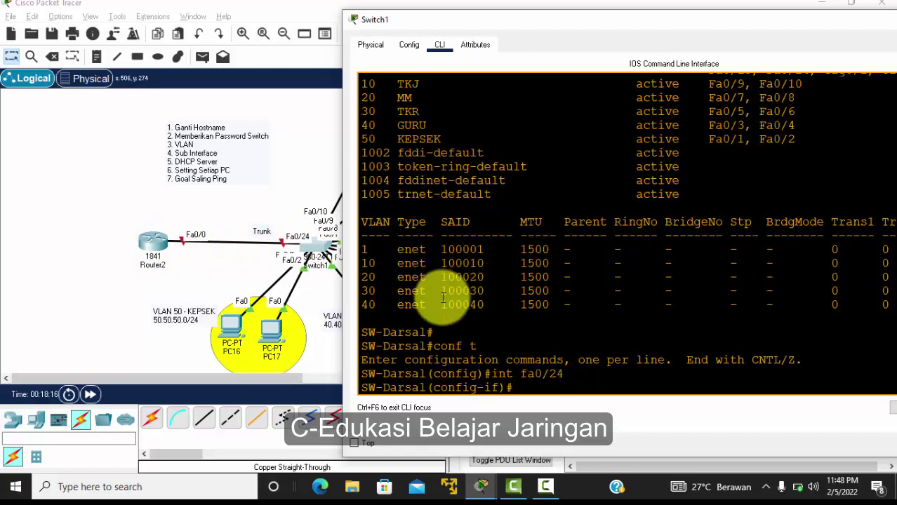
{"action": "type", "text": "sw mode trun"}
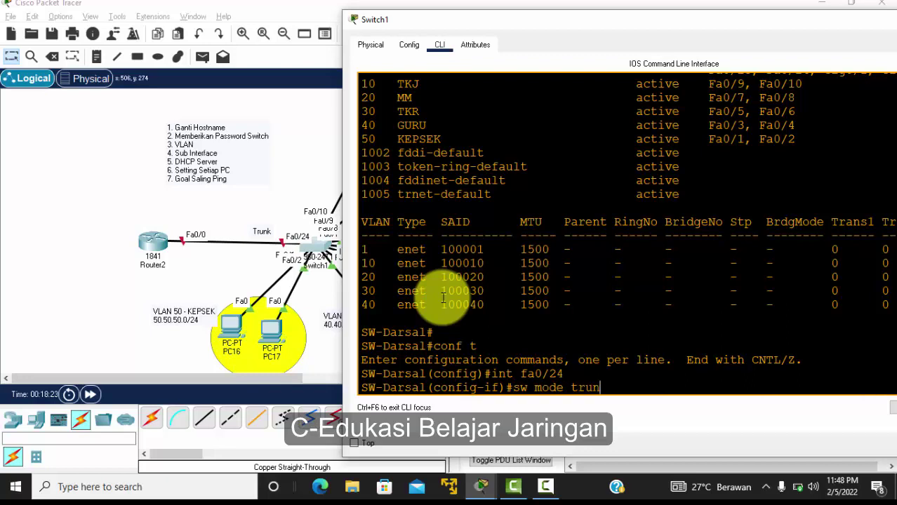
{"action": "type", "text": "k"}
{"action": "key", "text": "Return"}
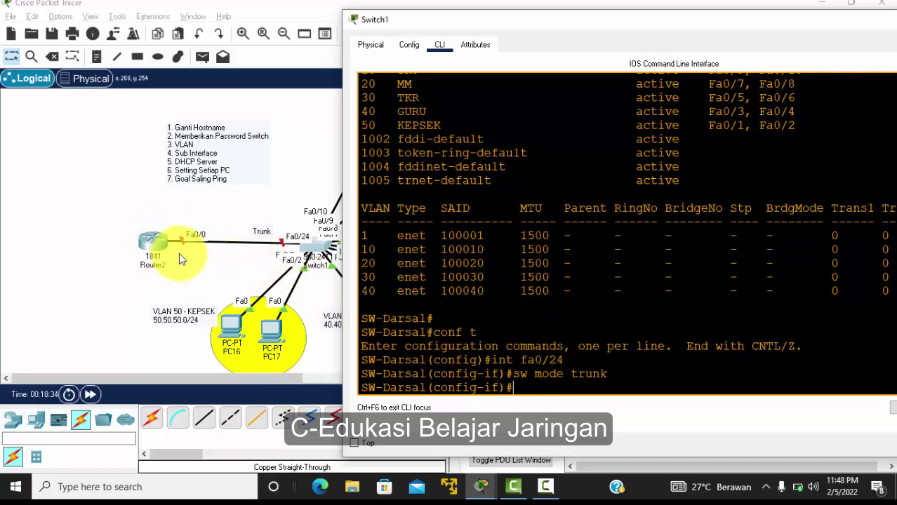
Open Router2's command line beside the topology and decline the initial configuration dialog with "no".
{"action": "left_click", "coordinate": [201, 264]}
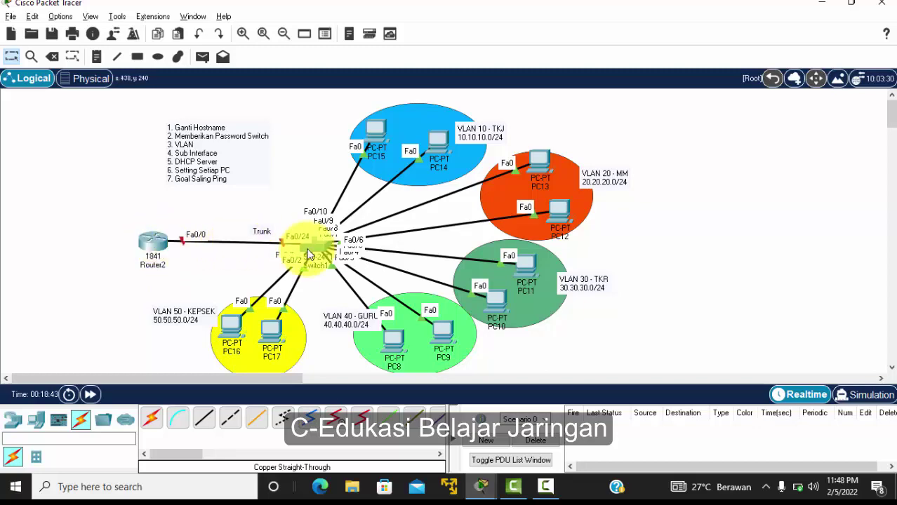
{"action": "left_click", "coordinate": [158, 242]}
{"action": "left_click_drag", "start_coordinate": [275, 13], "coordinate": [448, 32]}
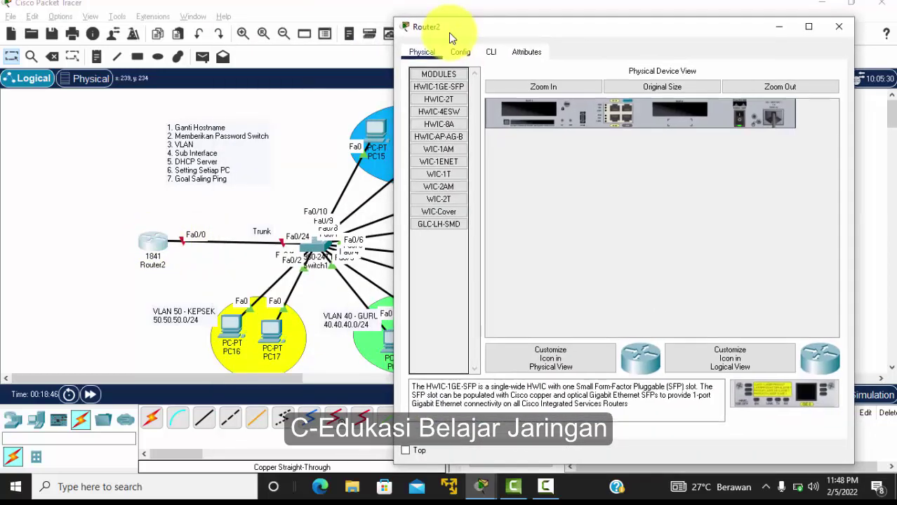
{"action": "left_click", "coordinate": [491, 52]}
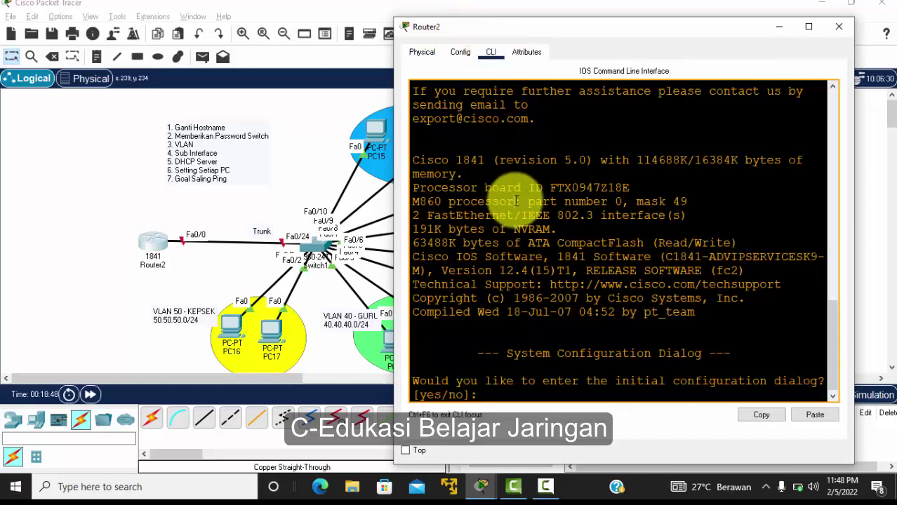
{"action": "type", "text": "no"}
{"action": "key", "text": "Return"}
{"action": "key", "text": "Return"}
{"action": "key", "text": "Return"}
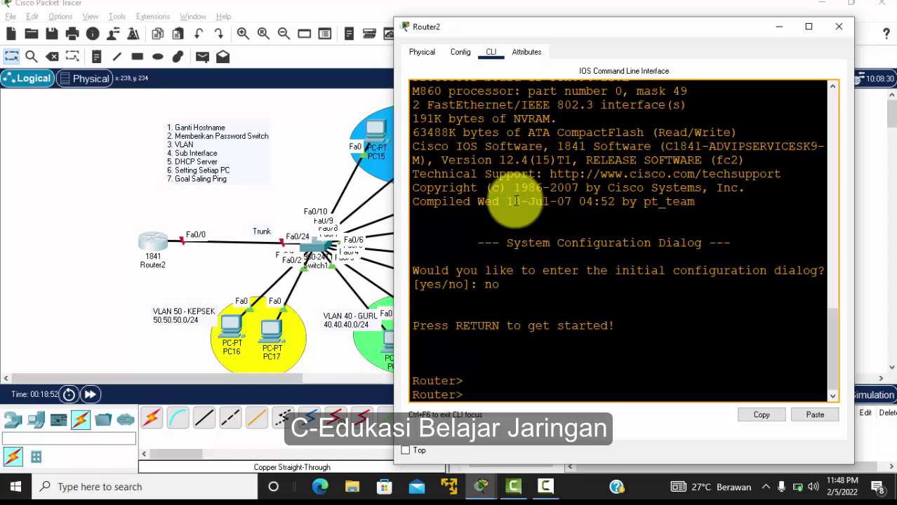
Enter Router2's global configuration with "en" and "conf t", and set its hostname to R-Darsal.
{"action": "type", "text": "en"}
{"action": "key", "text": "Return"}
{"action": "type", "text": "conf t"}
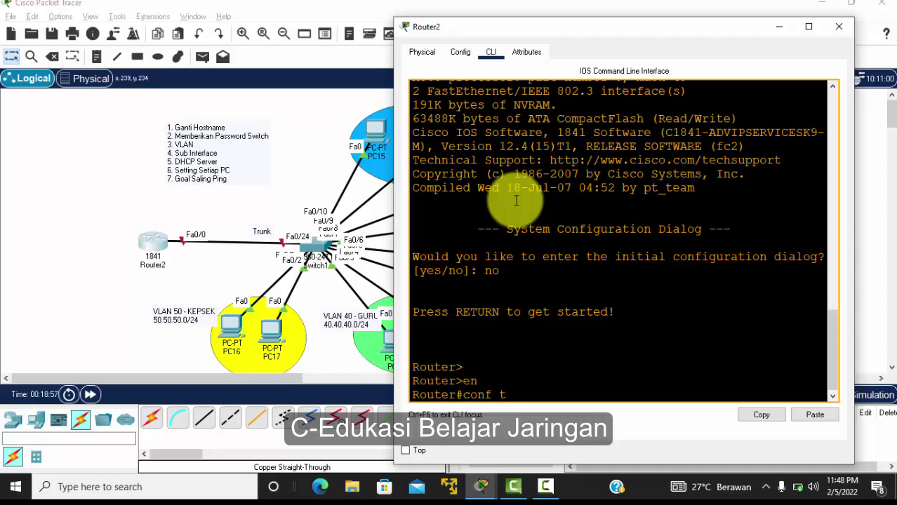
{"action": "key", "text": "Return"}
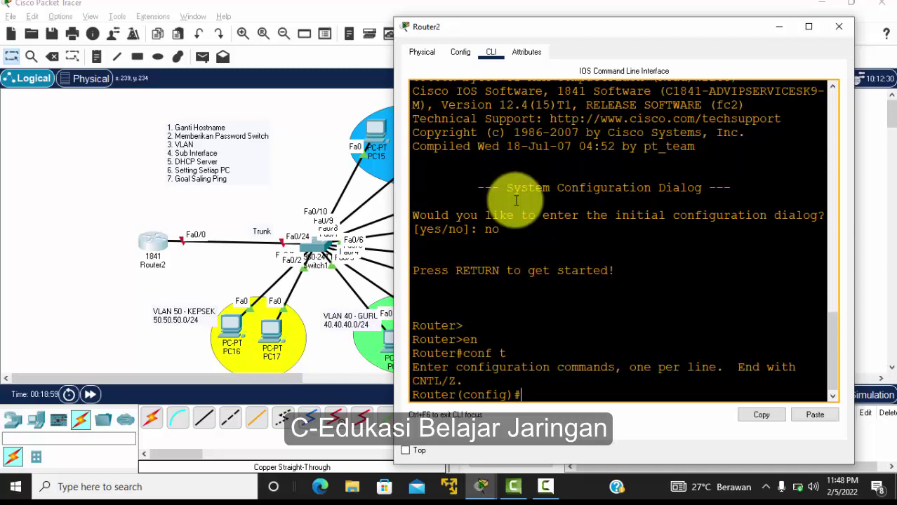
{"action": "type", "text": "hostname"}
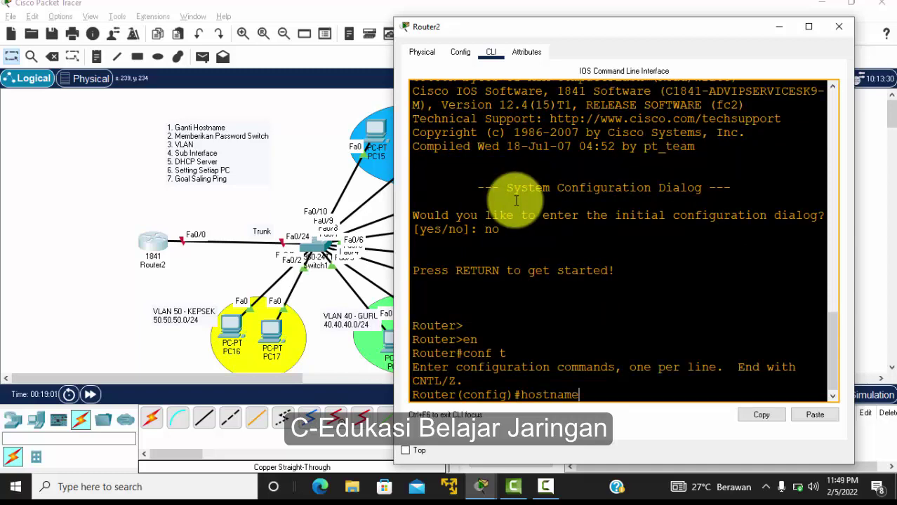
{"action": "type", "text": " R-Darsal"}
{"action": "key", "text": "Return"}
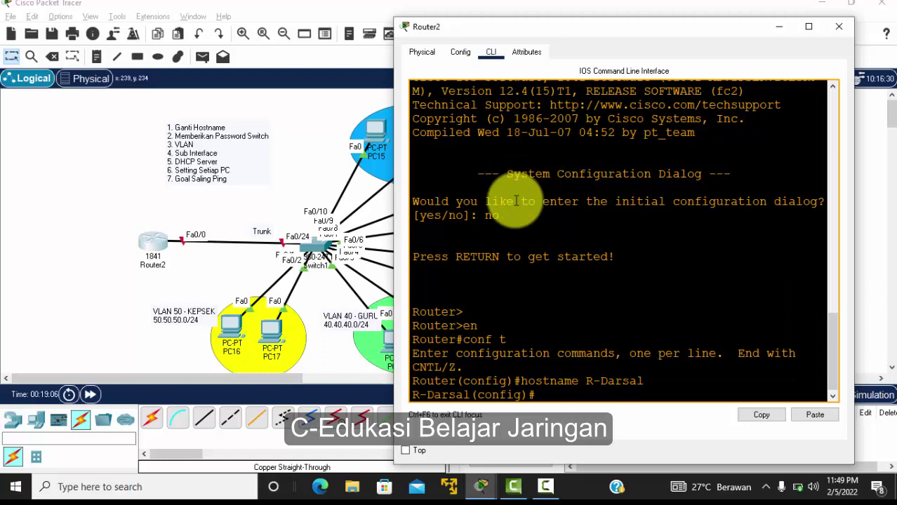
Protect Router2's privileged mode by setting the enable secret password with "enab sec".
{"action": "type", "text": "enab sec admin"}
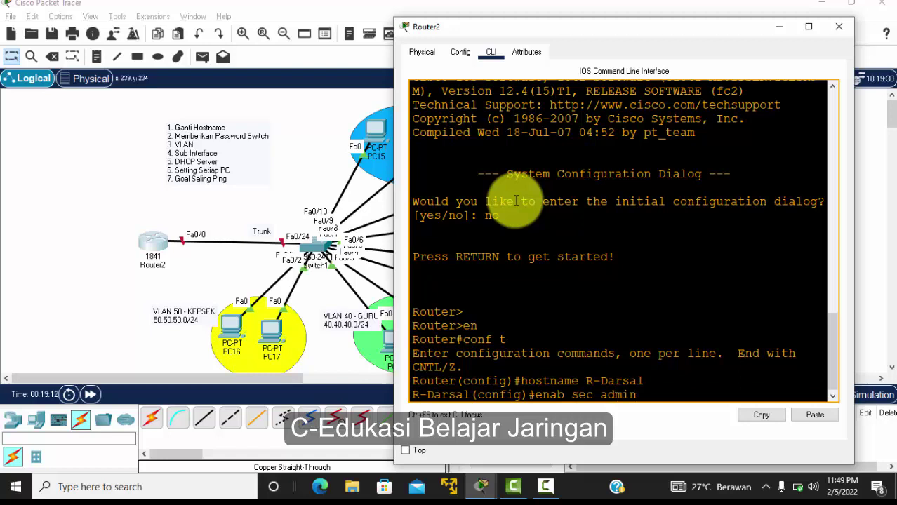
{"action": "key", "text": "Return"}
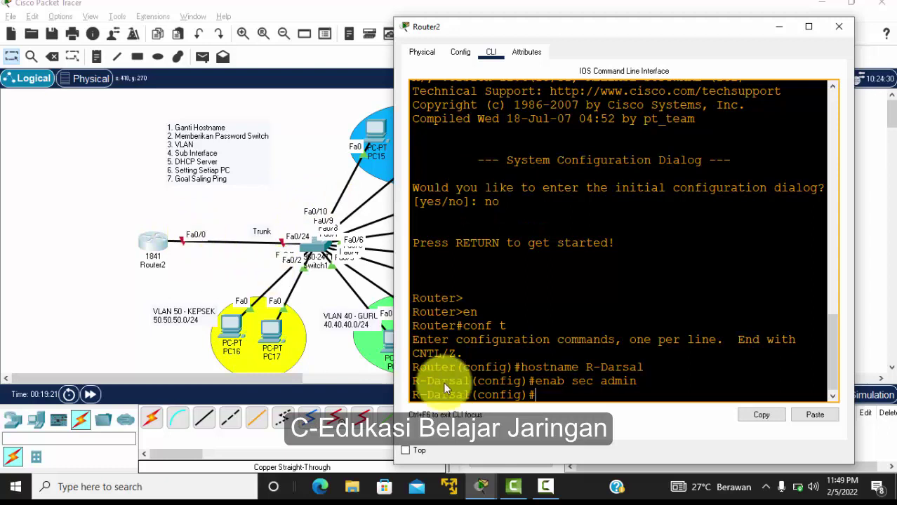
Enable Router2's interface fa0/0 with "no shut" and dismiss the low-battery notice.
{"action": "type", "text": "int fa0/0"}
{"action": "key", "text": "Return"}
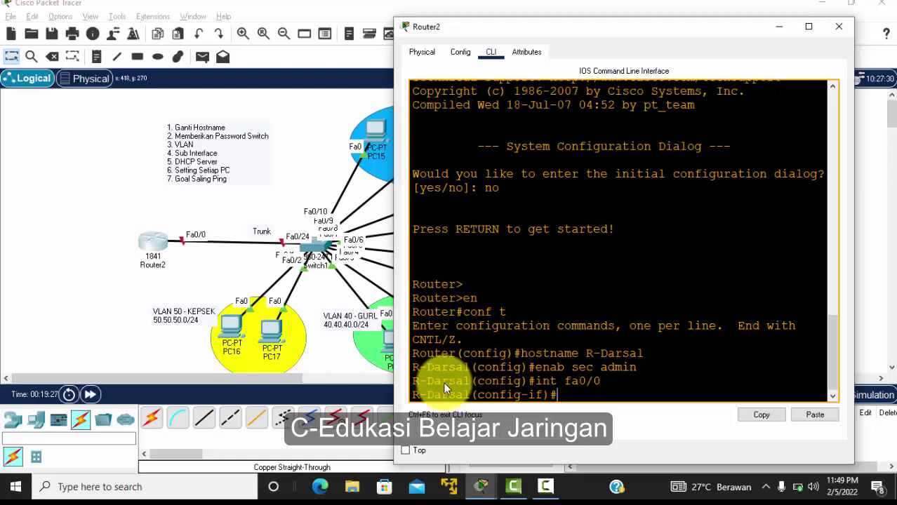
{"action": "type", "text": "nu shut"}
{"action": "key", "text": "Left"}
{"action": "key", "text": "Left"}
{"action": "key", "text": "Left"}
{"action": "key", "text": "Left"}
{"action": "key", "text": "Left"}
{"action": "key", "text": "BackSpace"}
{"action": "type", "text": "o"}
{"action": "key", "text": "Right"}
{"action": "key", "text": "Right"}
{"action": "key", "text": "Right"}
{"action": "key", "text": "Right"}
{"action": "key", "text": "Right"}
{"action": "key", "text": "Return"}
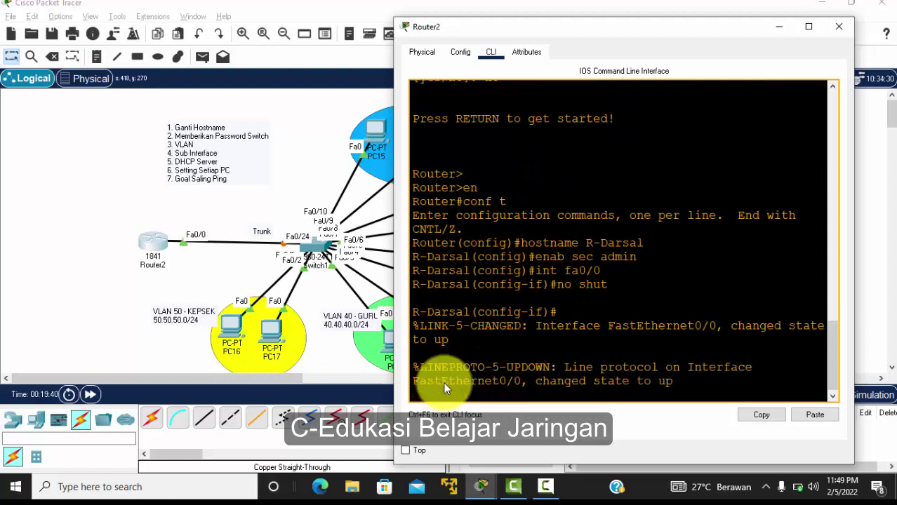
{"action": "key", "text": "Return"}
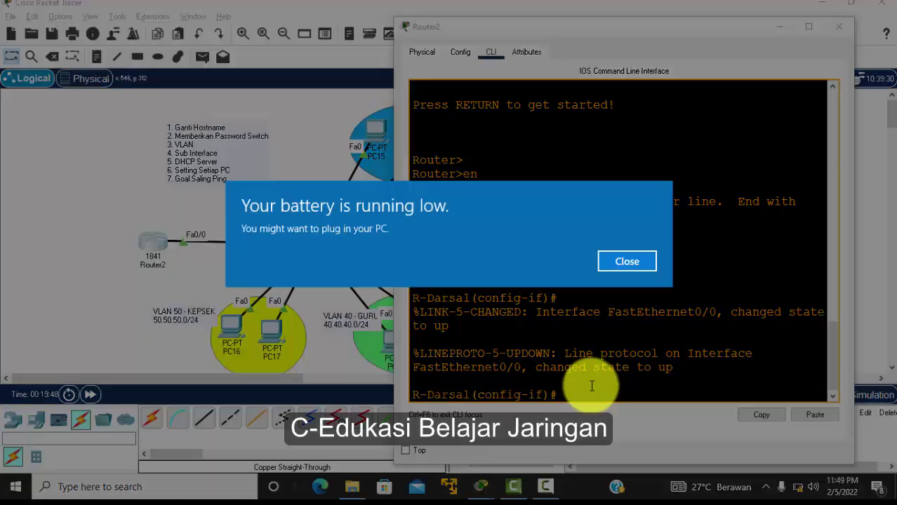
{"action": "left_click", "coordinate": [623, 259]}
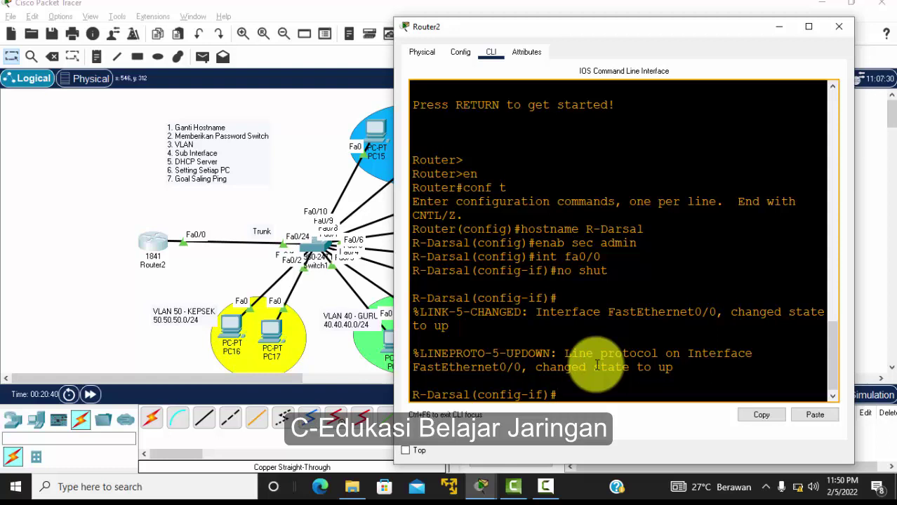
Create sub-interface fa0/0.10 on Router2 with "encap dot1q 10" and IP address 10.10.10.1, mask 255.255.255.0.
{"action": "type", "text": "int fa0"}
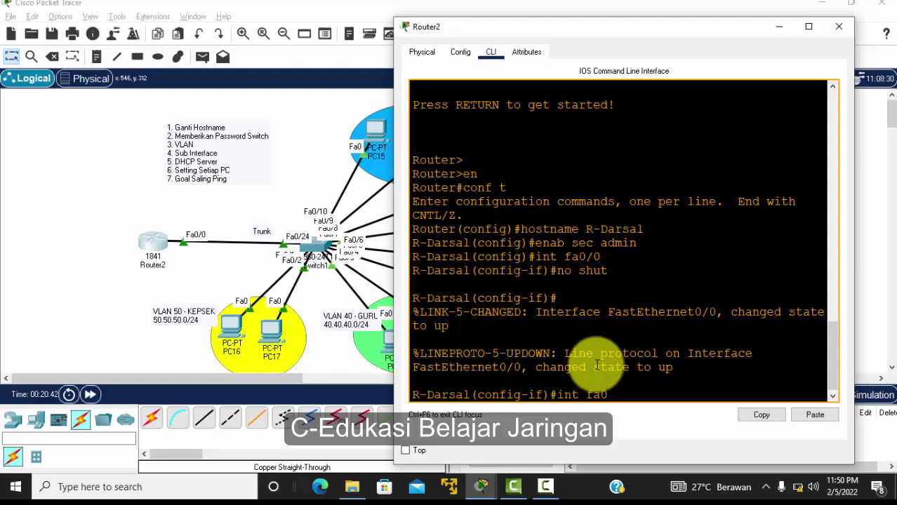
{"action": "type", "text": "/0.10"}
{"action": "key", "text": "Return"}
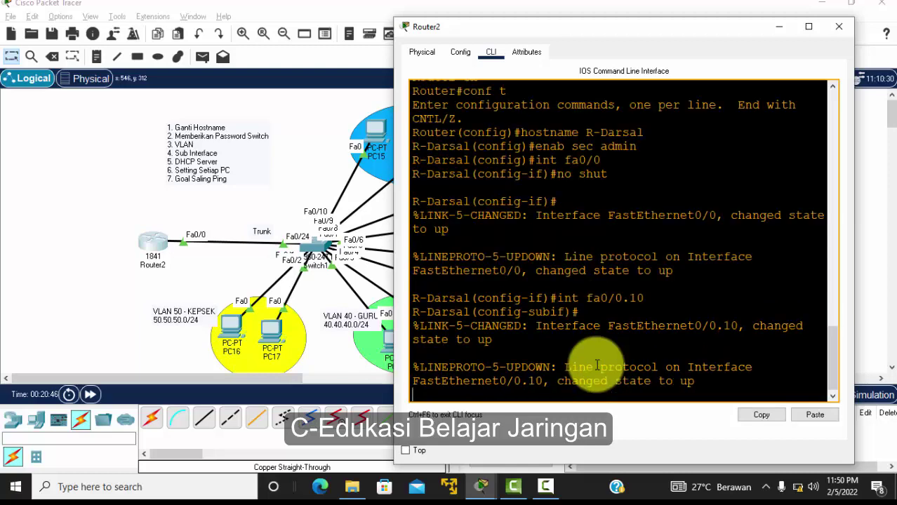
{"action": "key", "text": "Return"}
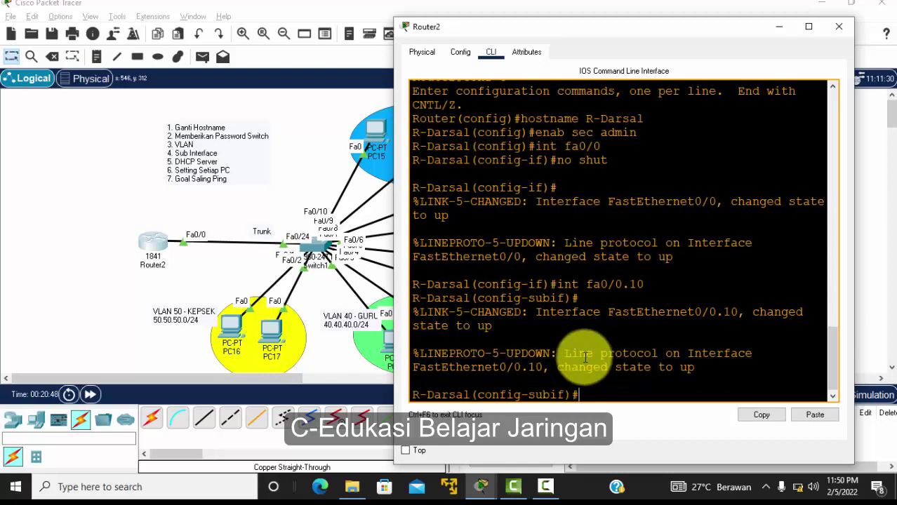
{"action": "left_click_drag", "start_coordinate": [421, 313], "coordinate": [737, 373]}
{"action": "left_click", "coordinate": [609, 395]}
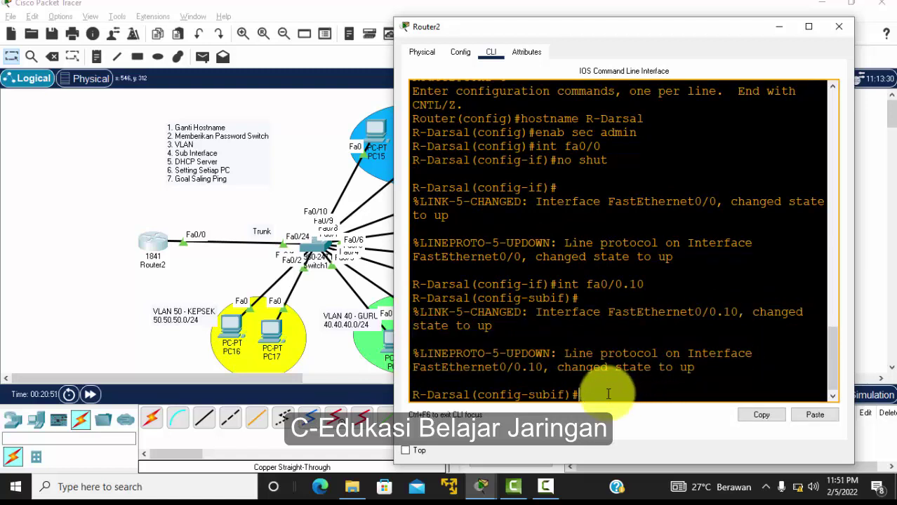
{"action": "type", "text": "encap dot1q 10"}
{"action": "key", "text": "Return"}
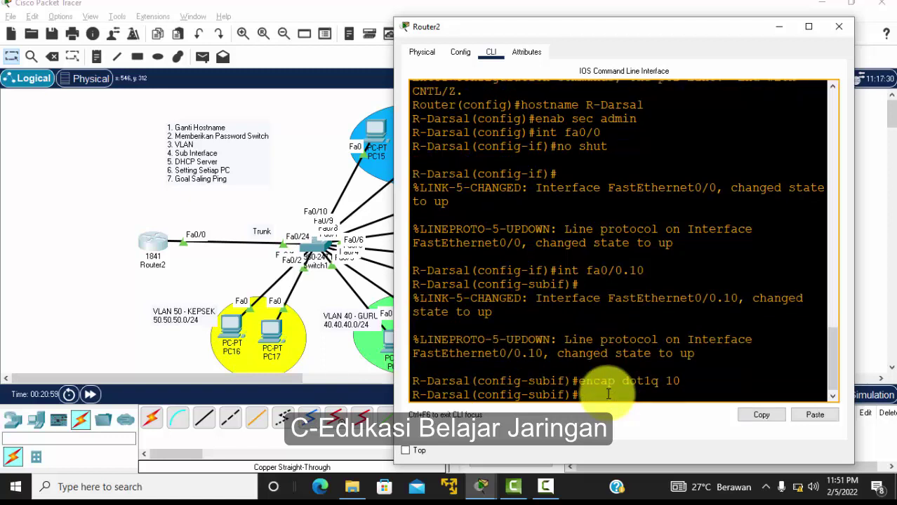
{"action": "type", "text": "ip add 10.10.10.1 255.255.2"}
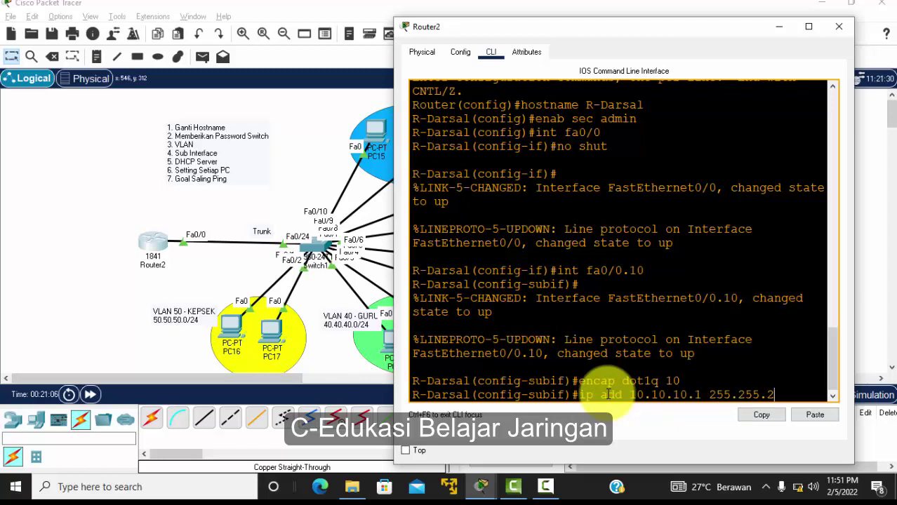
{"action": "type", "text": "55.0"}
{"action": "key", "text": "Return"}
{"action": "key", "text": "Return"}
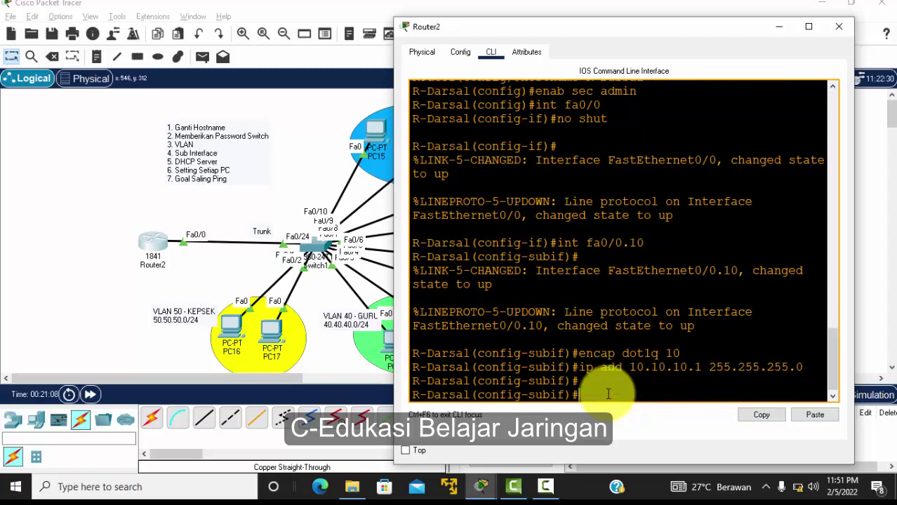
Create sub-interface fa0/0.20 on Router2 with "encap dot1q 20" and IP address 20.20.20.1, mask 255.255.255.0.
{"action": "type", "text": "int fa0/0.20"}
{"action": "key", "text": "Return"}
{"action": "key", "text": "Return"}
{"action": "type", "text": "e"}
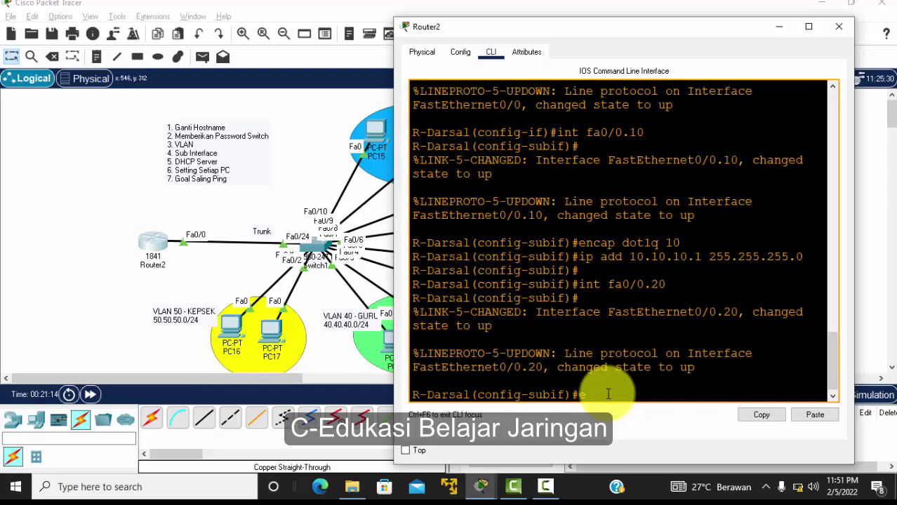
{"action": "type", "text": "ncap dot1q 20"}
{"action": "key", "text": "Return"}
{"action": "type", "text": "ip "}
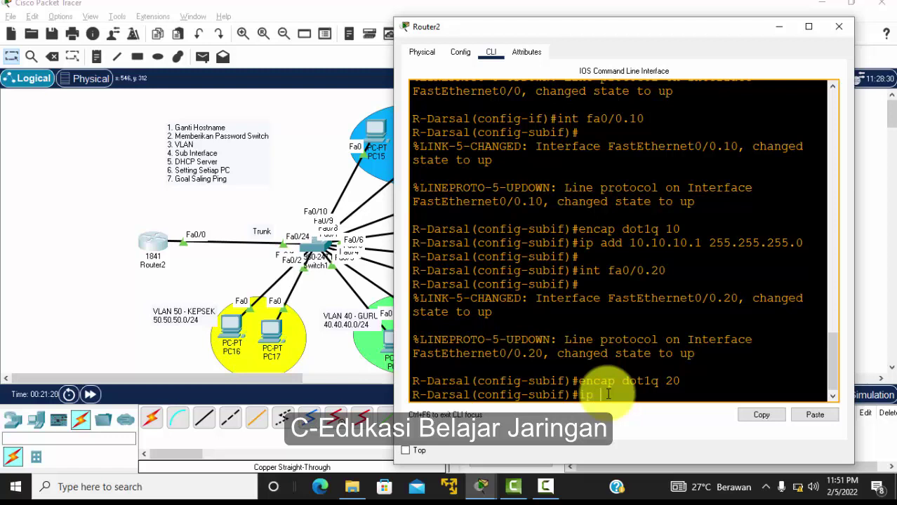
{"action": "type", "text": "add 20.20.20.1 255.255.255.0"}
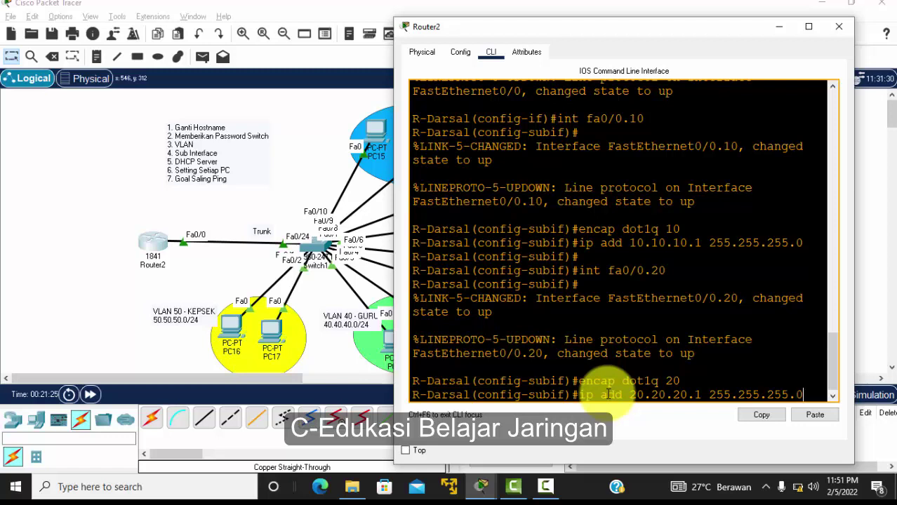
{"action": "key", "text": "Return"}
{"action": "key", "text": "Return"}
Create sub-interface fa0/0.30 on Router2 with "encap dot1q 30" and IP address 30.30.30.1, mask 255.255.255.0.
{"action": "type", "text": "in"}
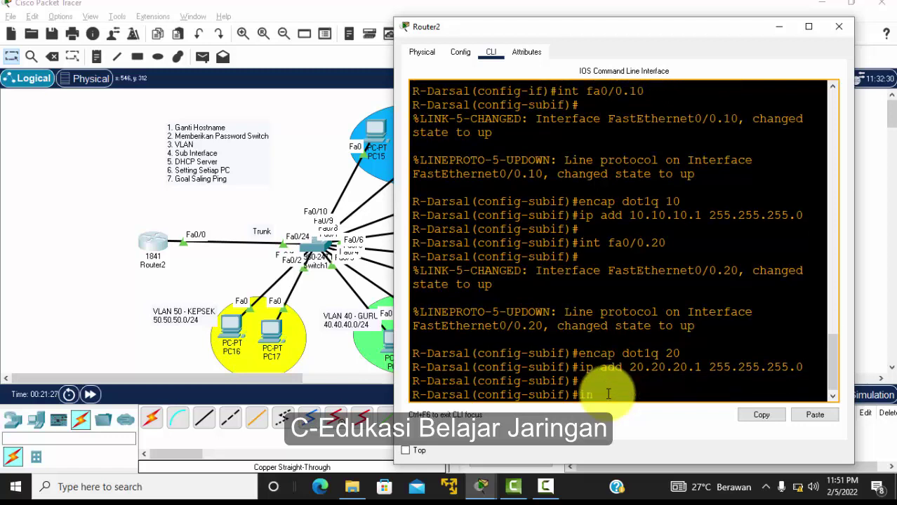
{"action": "type", "text": "t fa0/0.30"}
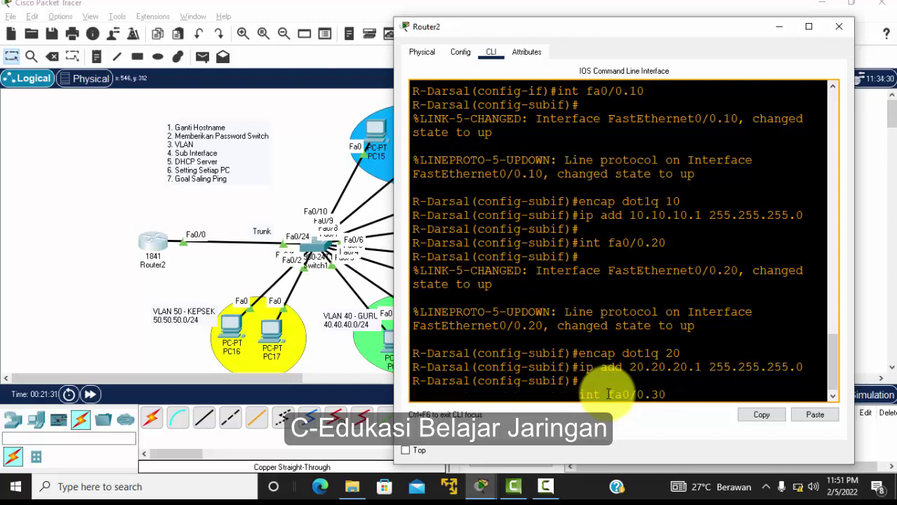
{"action": "key", "text": "Return"}
{"action": "type", "text": "encap "}
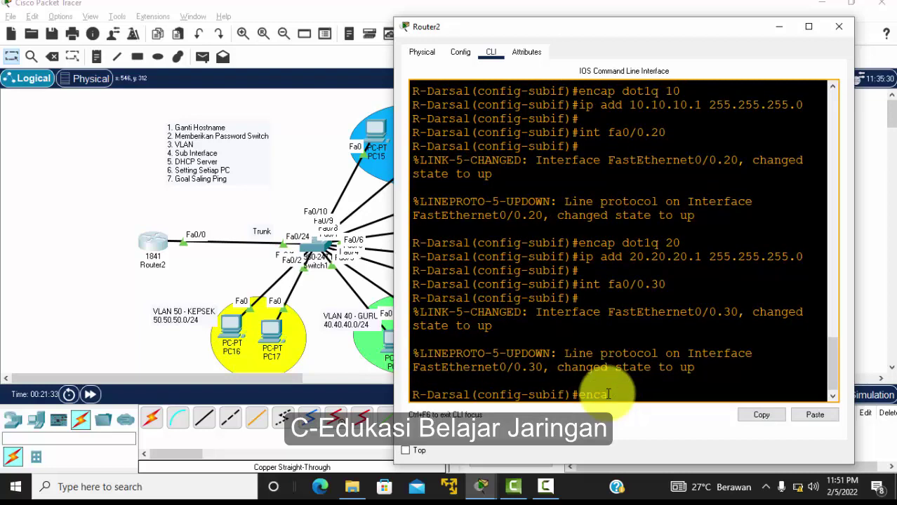
{"action": "type", "text": "dot1q 30"}
{"action": "key", "text": "Return"}
{"action": "type", "text": "ip a"}
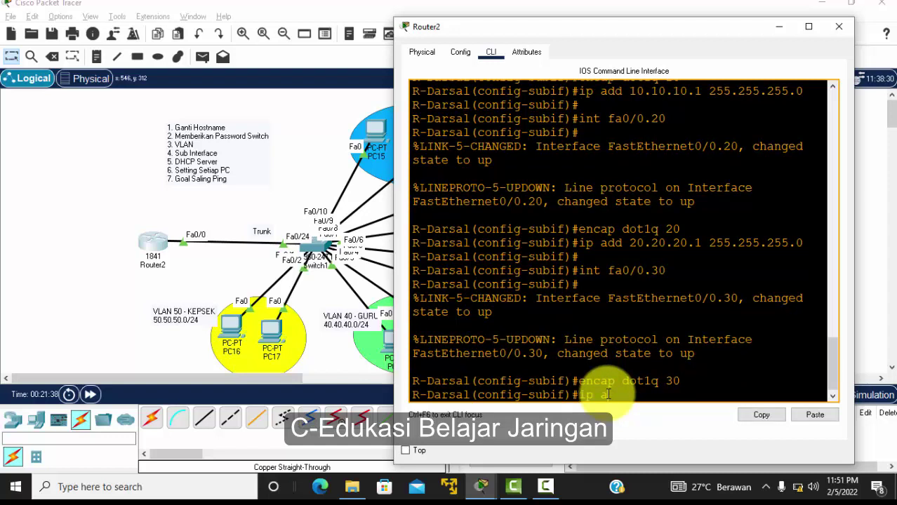
{"action": "type", "text": "dd 30.30.30.1 2"}
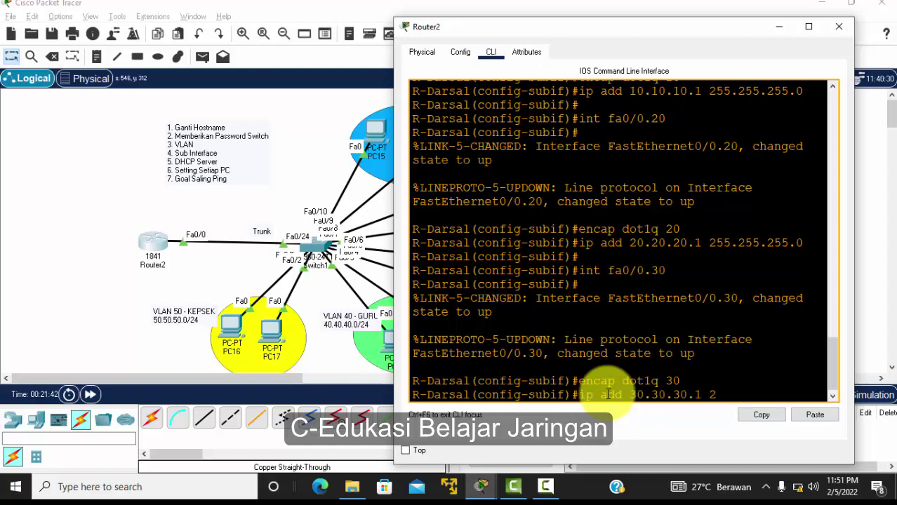
{"action": "type", "text": "55.255.255.0"}
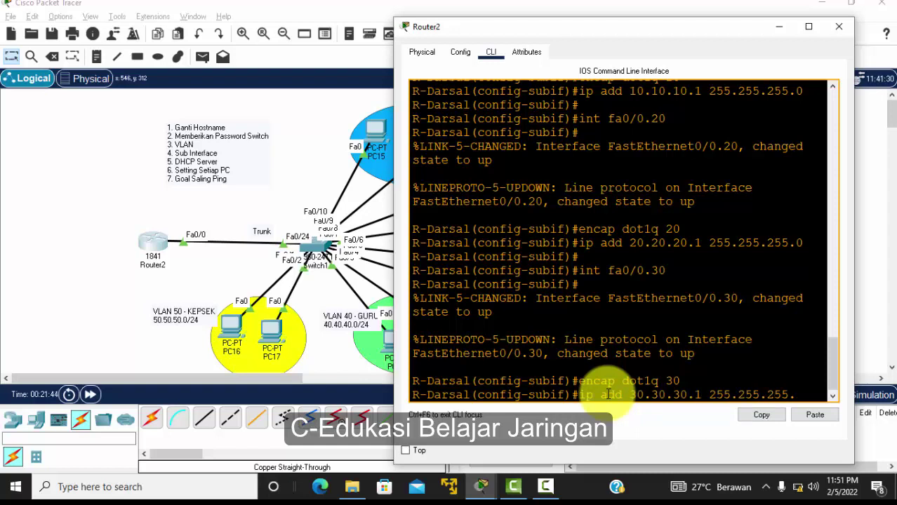
{"action": "key", "text": "Return"}
{"action": "key", "text": "Return"}
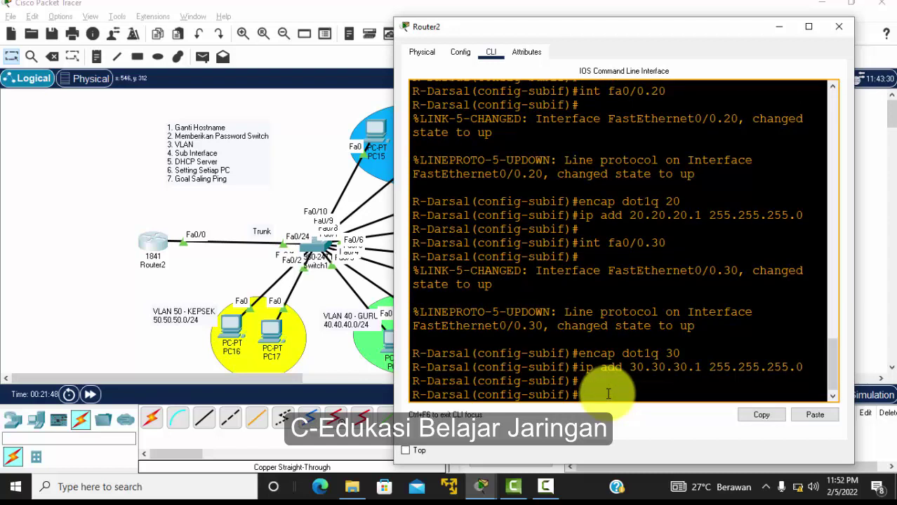
Create sub-interface fa0/0.40 on Router2 with "encap dot1q 40" and IP address 40.40.40.1, mask 255.255.255.0.
{"action": "type", "text": "int fa0/0.40"}
{"action": "key", "text": "Return"}
{"action": "key", "text": "Return"}
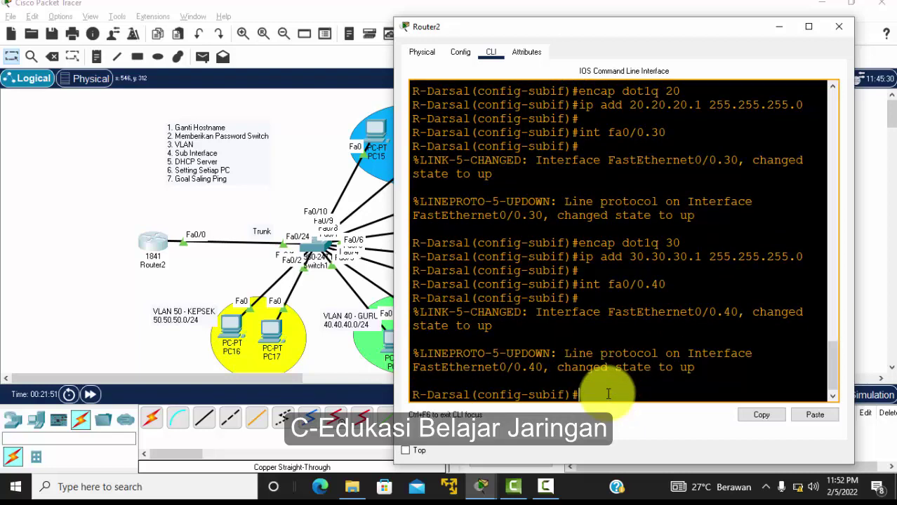
{"action": "type", "text": "encap dot1q 4"}
{"action": "type", "text": "0"}
{"action": "key", "text": "Return"}
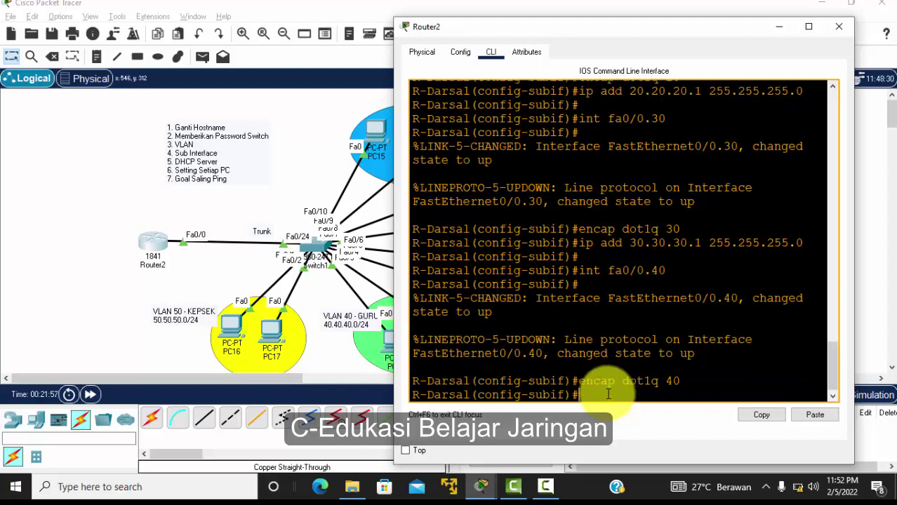
{"action": "type", "text": "ip add 40.40.40.1"}
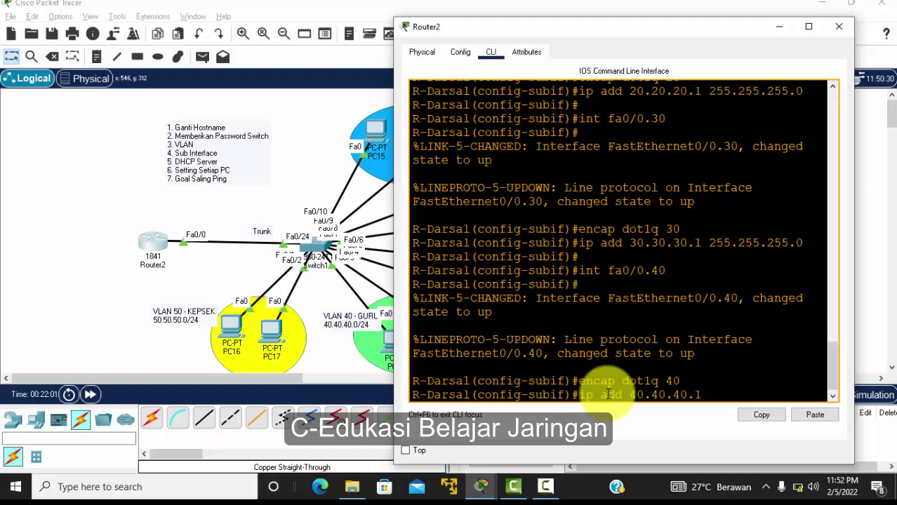
{"action": "type", "text": " 255.255.25"}
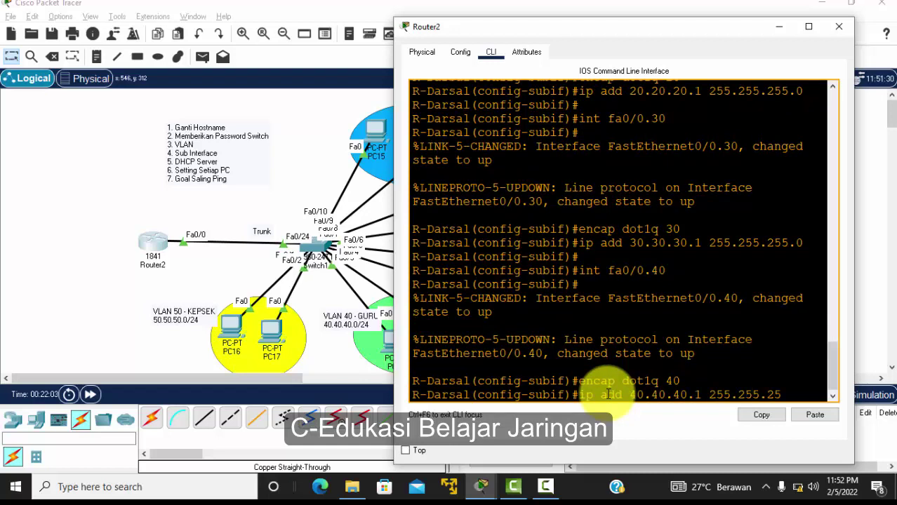
{"action": "type", "text": "5.0"}
{"action": "key", "text": "Return"}
{"action": "key", "text": "Return"}
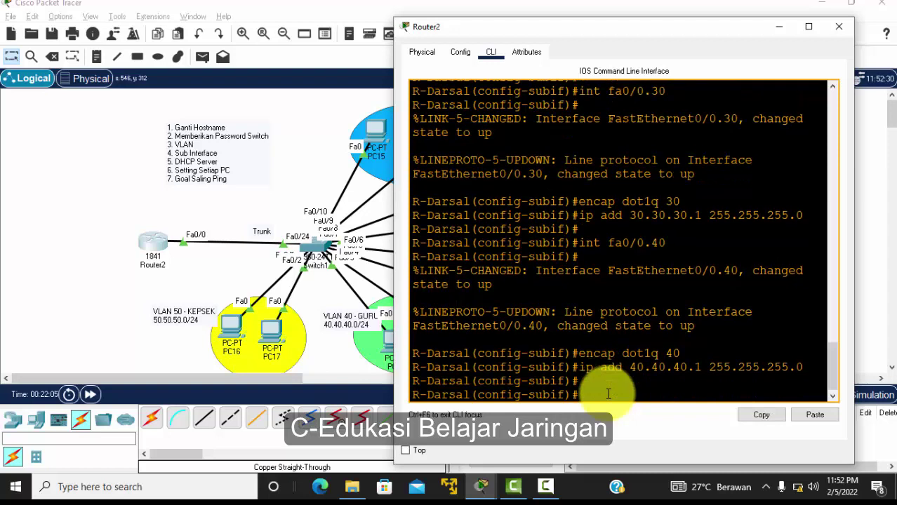
Create sub-interface fa0/0.50 on Router2 with "encap dot1q 50" and IP address 50.50.50.1, mask 255.255.255.0.
{"action": "type", "text": "int fa0/0.50"}
{"action": "key", "text": "Return"}
{"action": "type", "text": "en"}
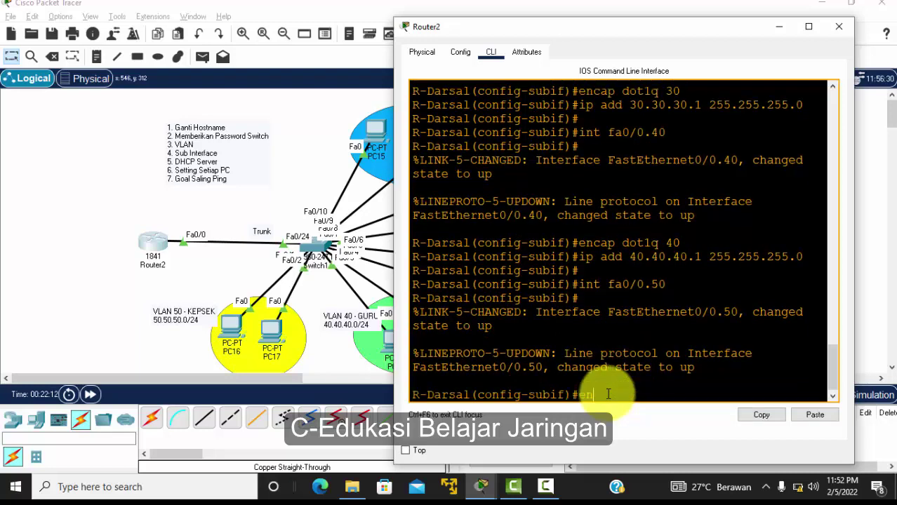
{"action": "type", "text": "cap dot1q 50"}
{"action": "key", "text": "Return"}
{"action": "type", "text": "ip add"}
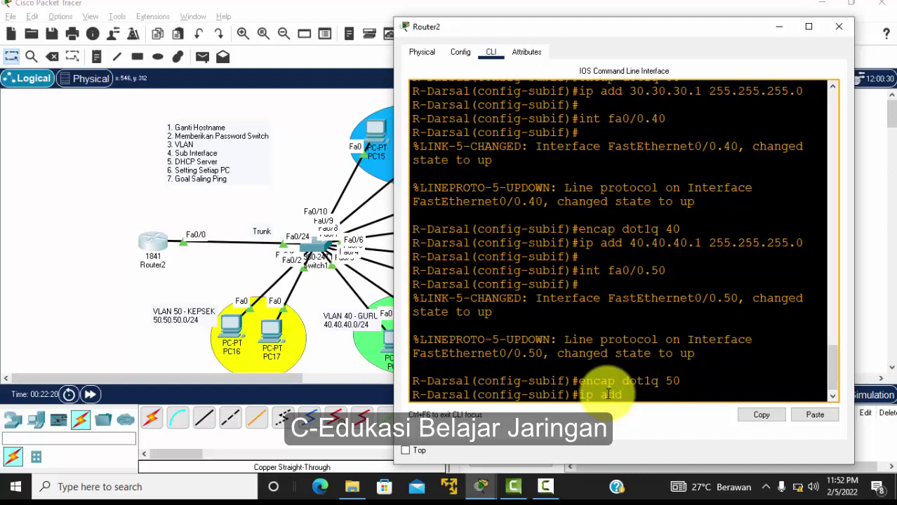
{"action": "type", "text": " 50.50.50.50"}
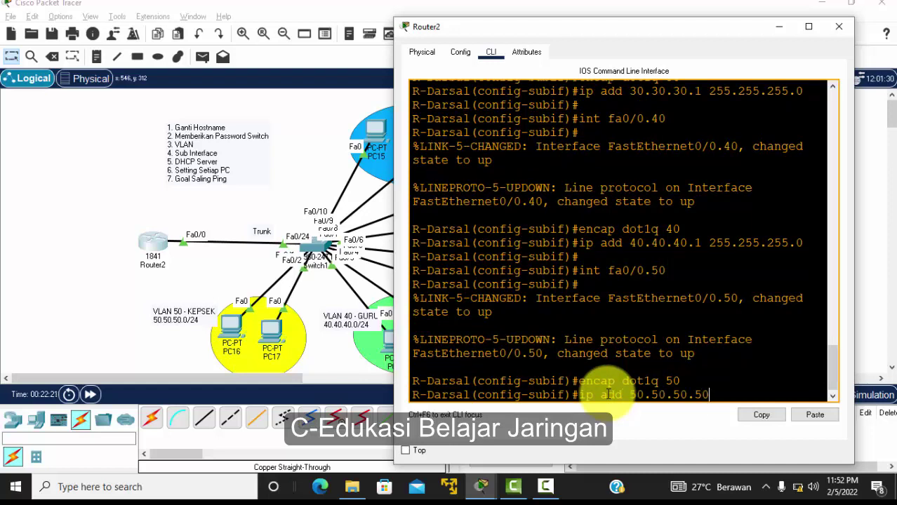
{"action": "key", "text": "BackSpace"}
{"action": "key", "text": "BackSpace"}
{"action": "type", "text": "1 255.255.255."}
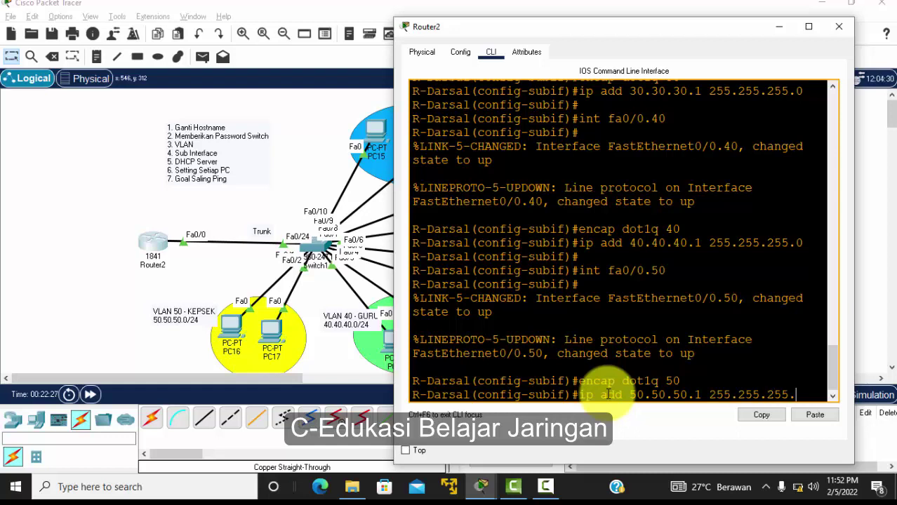
{"action": "type", "text": "0"}
{"action": "key", "text": "Return"}
{"action": "key", "text": "Return"}
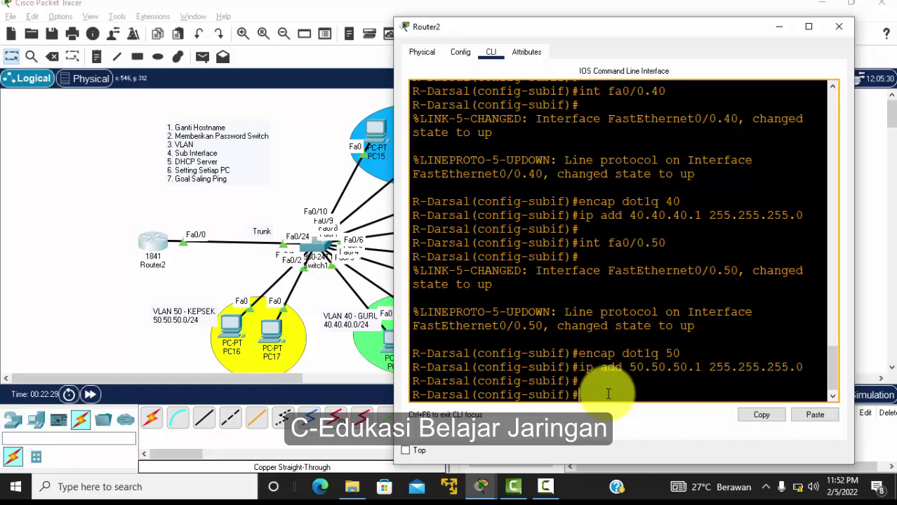
Configure PC16 with static IPv4 address 50.50.50.2, subnet mask 255.255.255.0 and default gateway 50.50.50.1.
{"action": "left_click", "coordinate": [236, 340]}
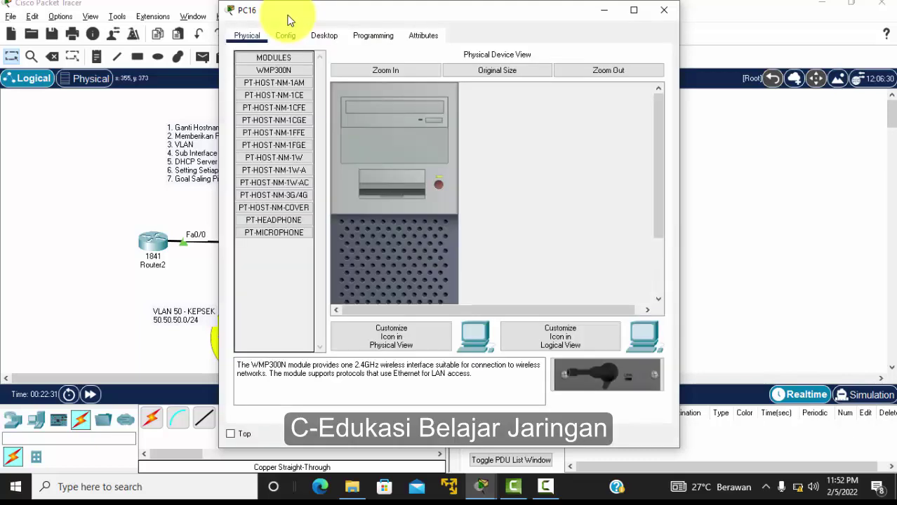
{"action": "left_click", "coordinate": [327, 40]}
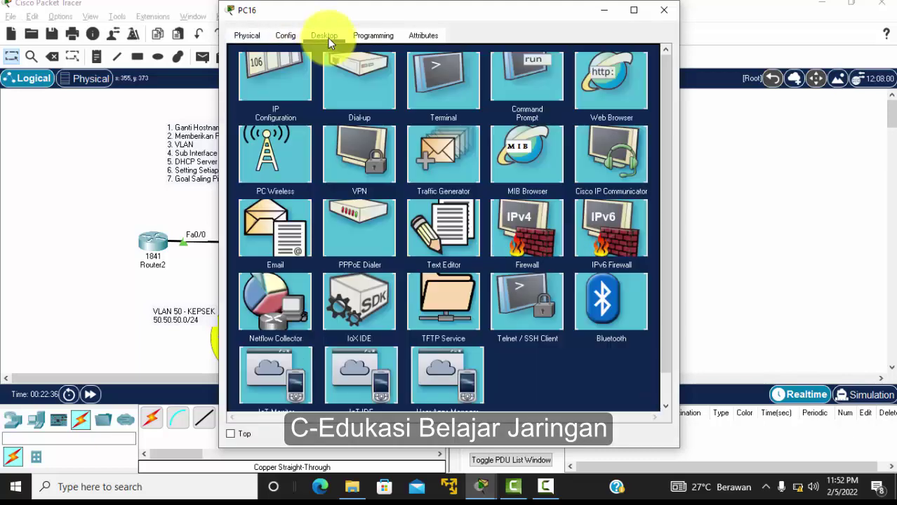
{"action": "left_click_drag", "start_coordinate": [296, 14], "coordinate": [540, 32]}
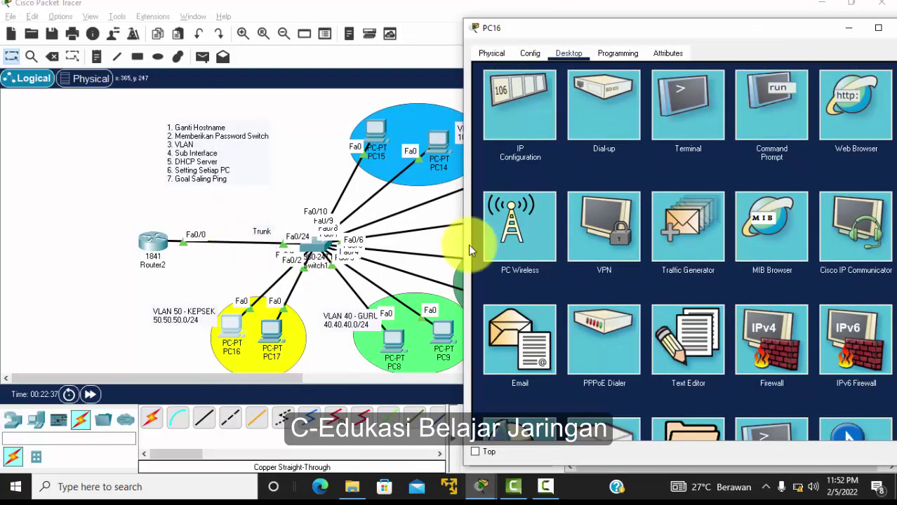
{"action": "left_click", "coordinate": [517, 109]}
{"action": "left_click", "coordinate": [635, 143]}
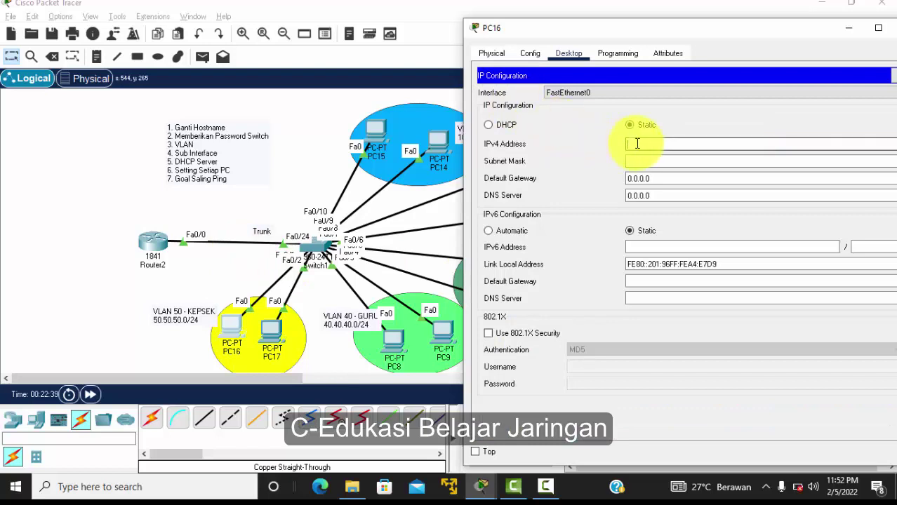
{"action": "type", "text": "50.50.50.2"}
{"action": "key", "text": "Tab"}
{"action": "type", "text": "255.25"}
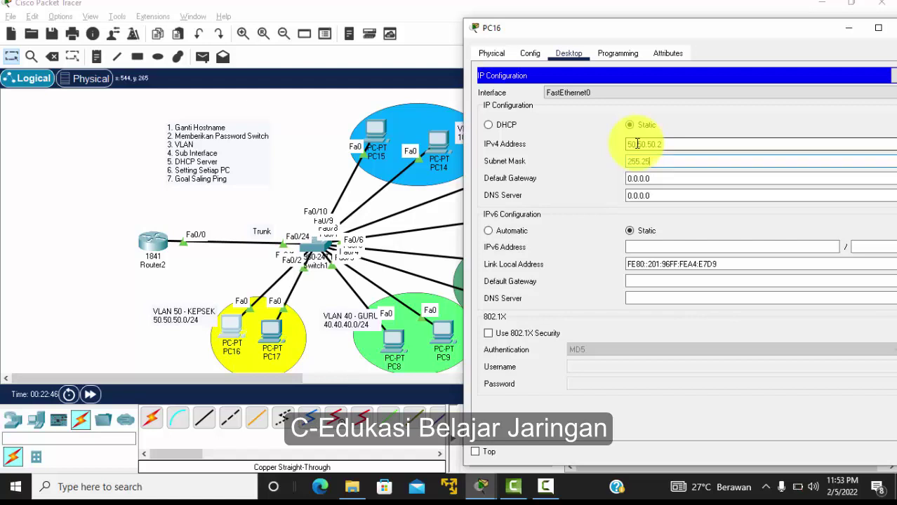
{"action": "type", "text": "5.255.0"}
{"action": "key", "text": "Tab"}
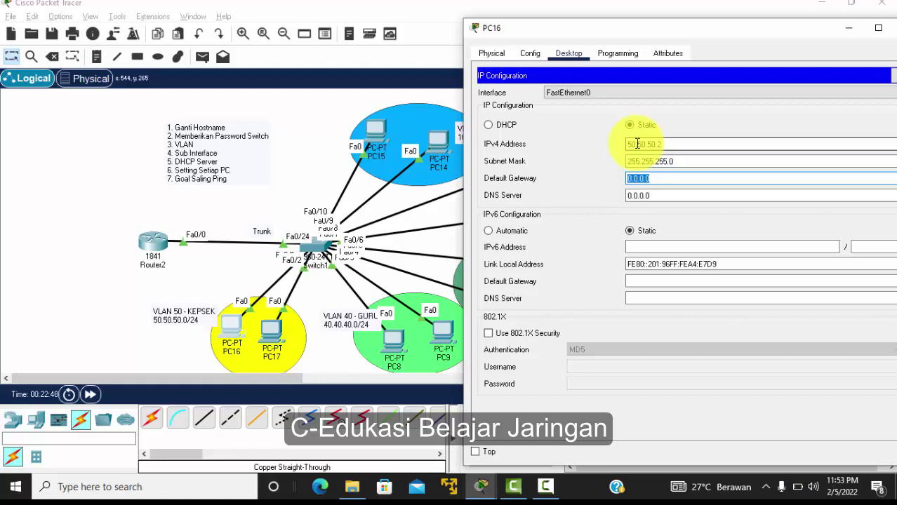
{"action": "type", "text": "50.50.50.1"}
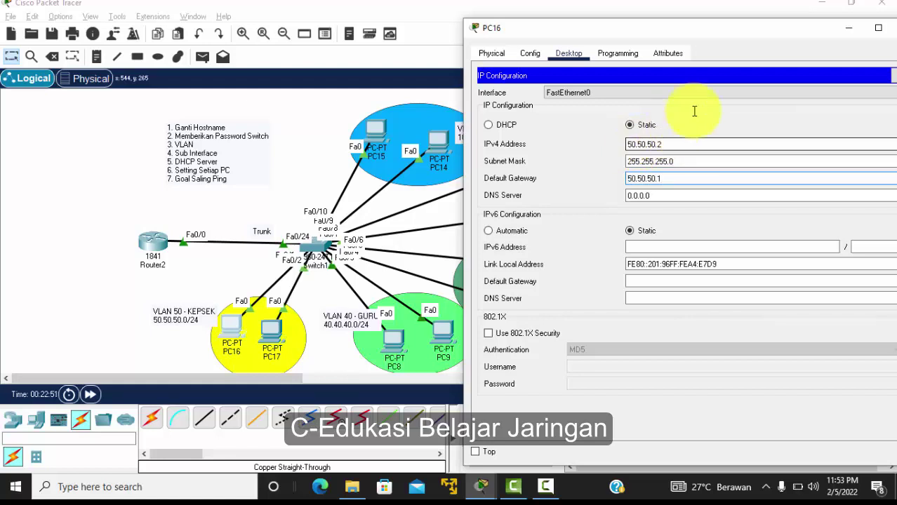
{"action": "left_click_drag", "start_coordinate": [696, 31], "coordinate": [515, 40]}
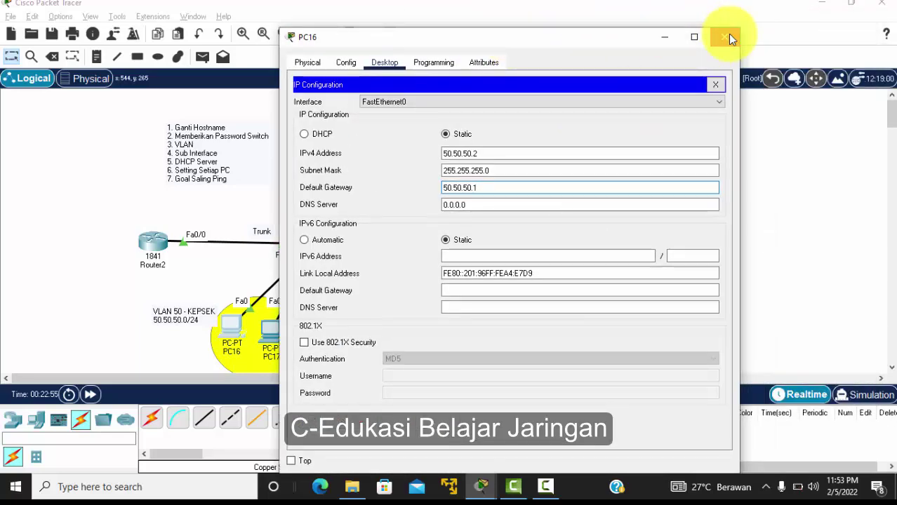
{"action": "left_click", "coordinate": [730, 38]}
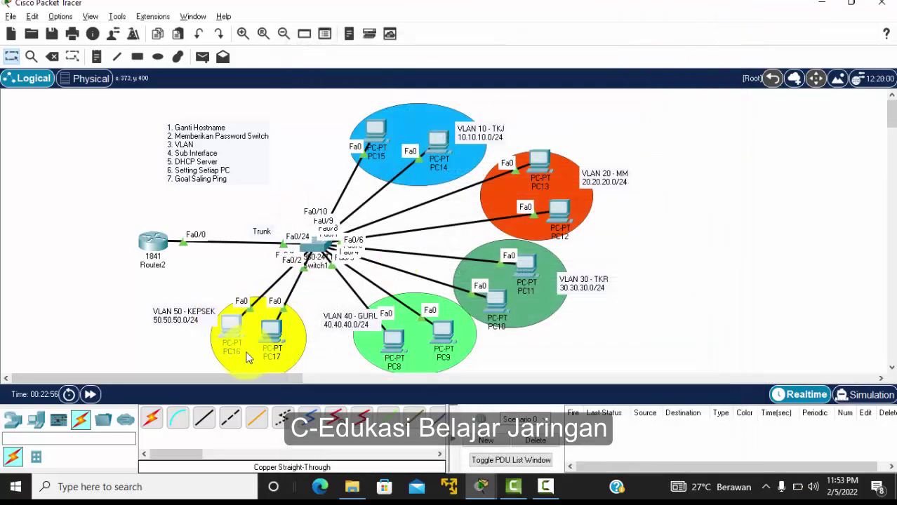
Configure PC15 with static IPv4 address 10.10.10.2, subnet mask 255.255.255.0 and default gateway 10.10.10.1.
{"action": "left_click", "coordinate": [377, 130]}
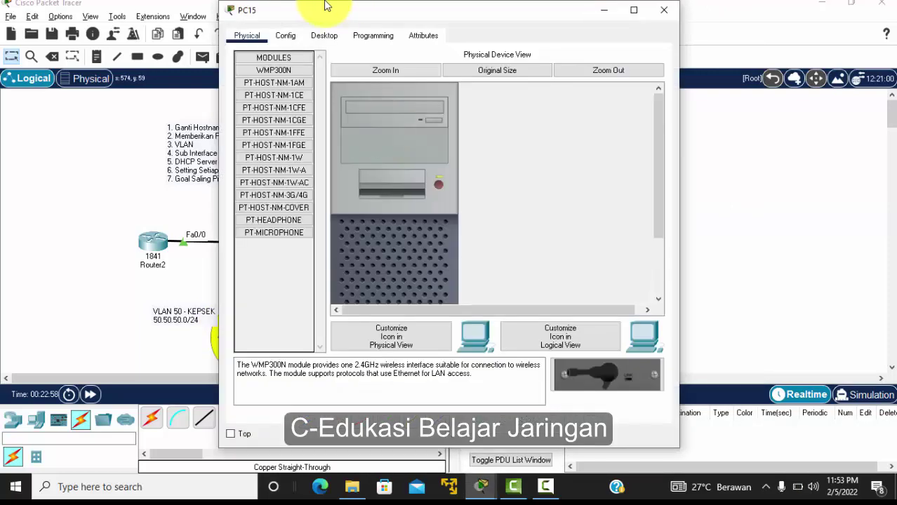
{"action": "left_click_drag", "start_coordinate": [325, 5], "coordinate": [593, 19]}
{"action": "left_click", "coordinate": [597, 47]}
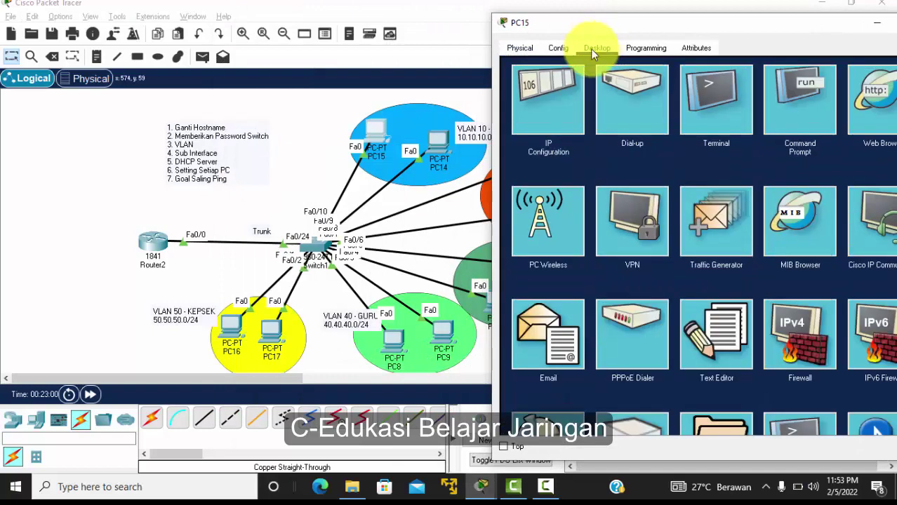
{"action": "left_click", "coordinate": [560, 88]}
{"action": "left_click", "coordinate": [673, 136]}
{"action": "type", "text": "1"}
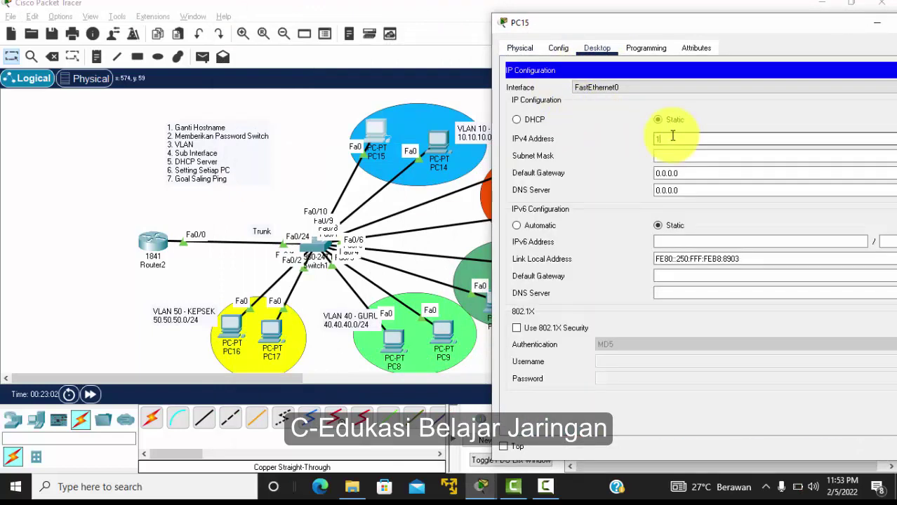
{"action": "type", "text": "0.10.10.2"}
{"action": "key", "text": "Tab"}
{"action": "type", "text": "255.255.255.0"}
{"action": "key", "text": "Tab"}
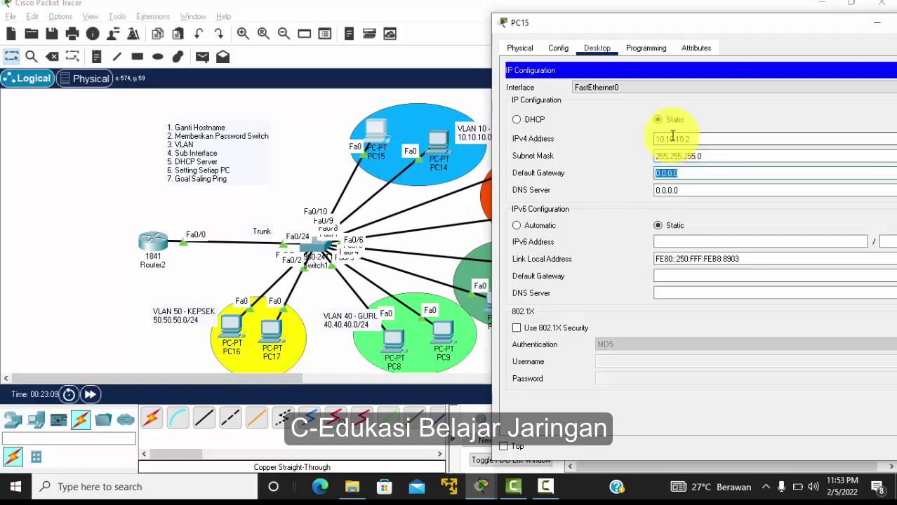
{"action": "type", "text": "10.10.10.1"}
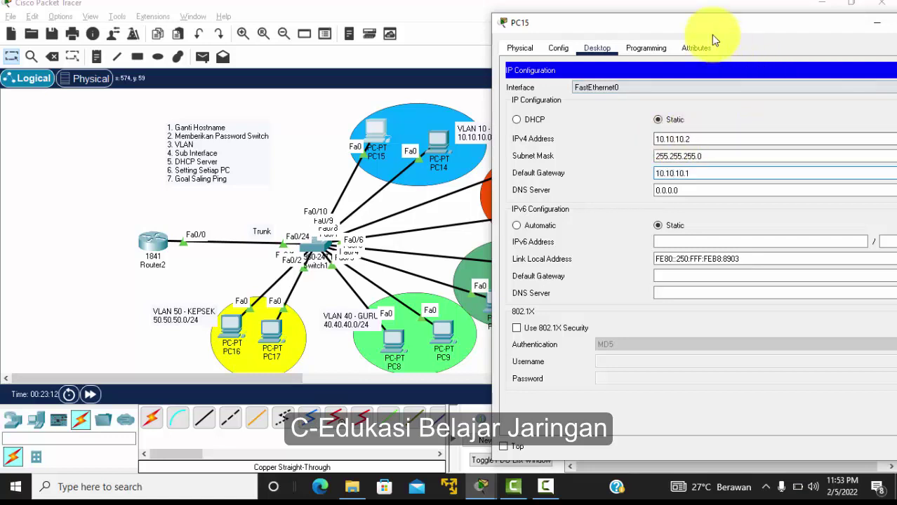
{"action": "left_click_drag", "start_coordinate": [700, 28], "coordinate": [530, 44]}
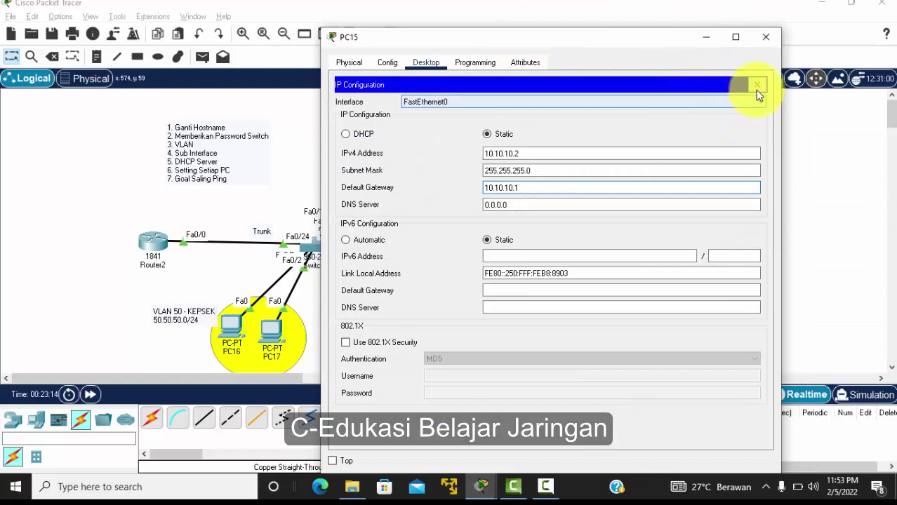
{"action": "left_click", "coordinate": [757, 84]}
Test connectivity from PC15 to PC16 by running "ping 50.50.50.2" at PC15's command prompt and highlight the output.
{"action": "left_click", "coordinate": [639, 127]}
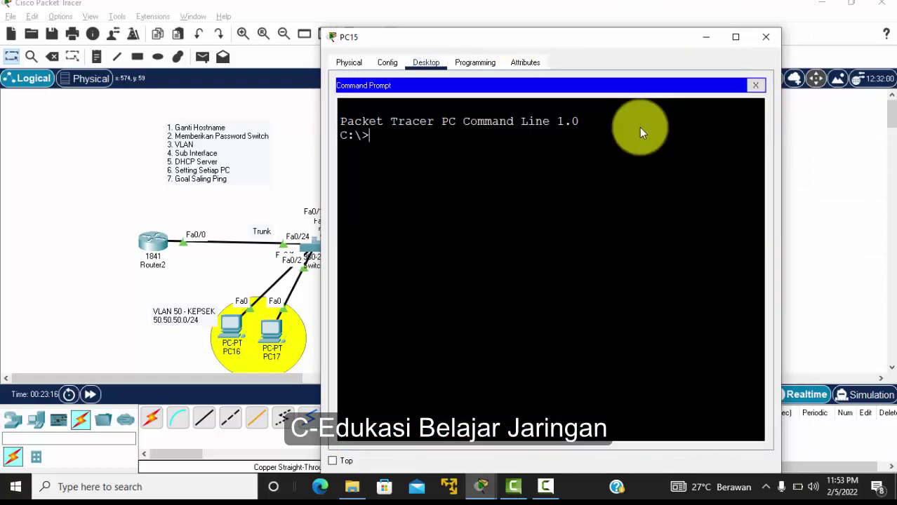
{"action": "type", "text": "ping "}
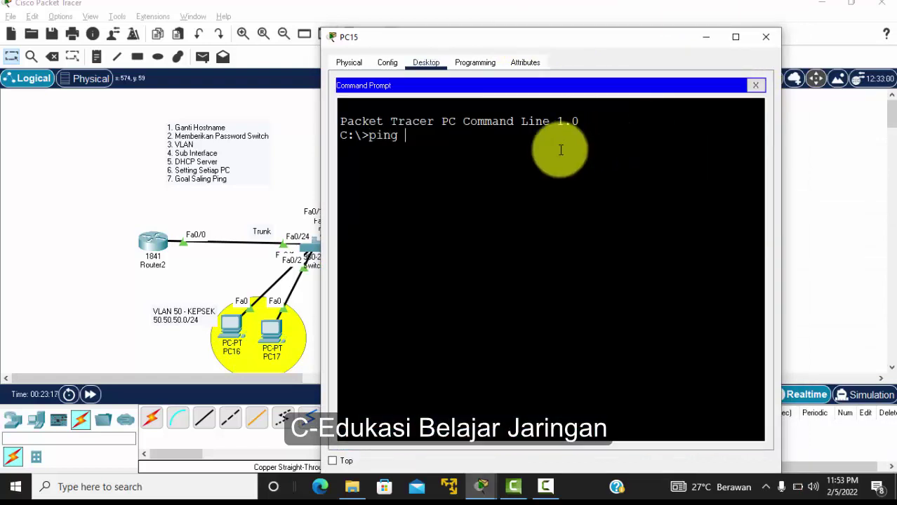
{"action": "type", "text": "50.505."}
{"action": "key", "text": "BackSpace"}
{"action": "type", "text": ".50.2"}
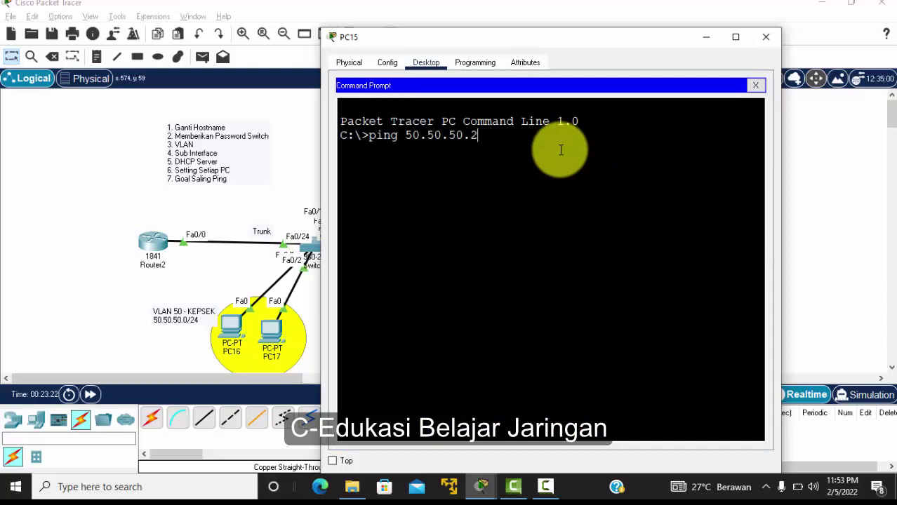
{"action": "key", "text": "Return"}
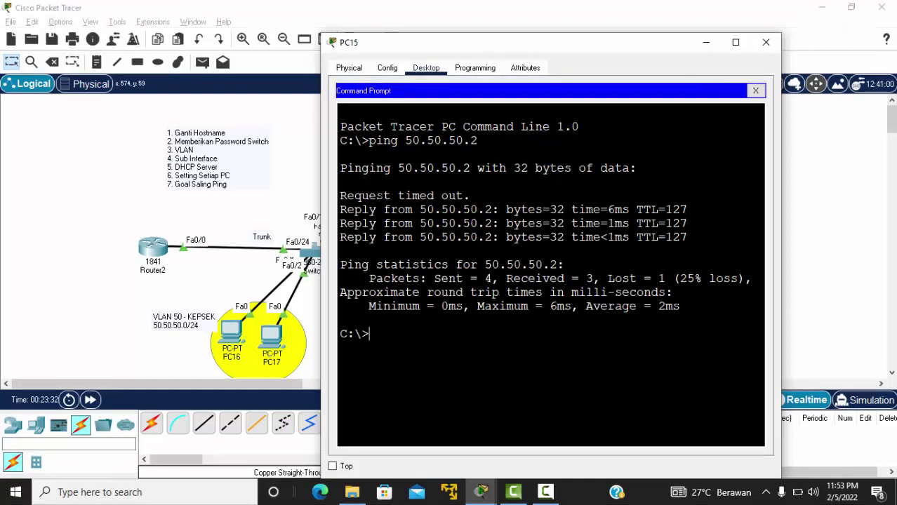
{"action": "left_click_drag", "start_coordinate": [340, 196], "coordinate": [370, 334]}
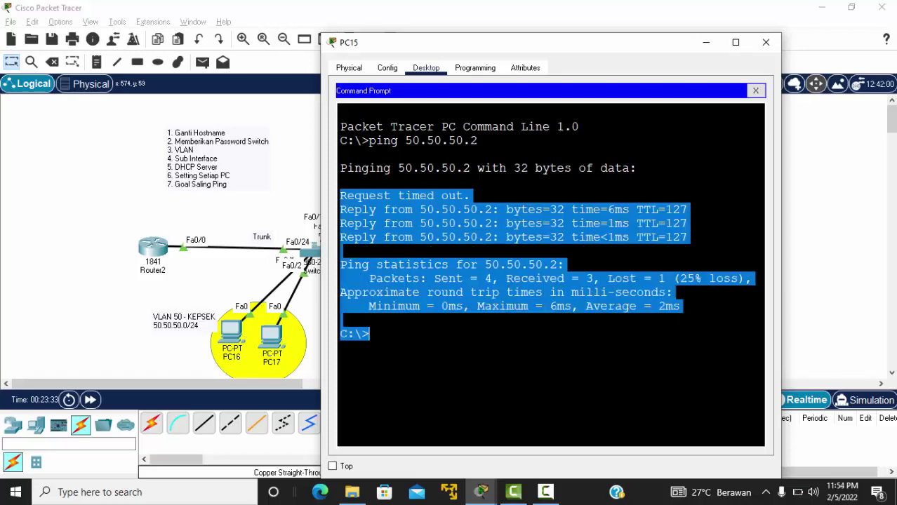